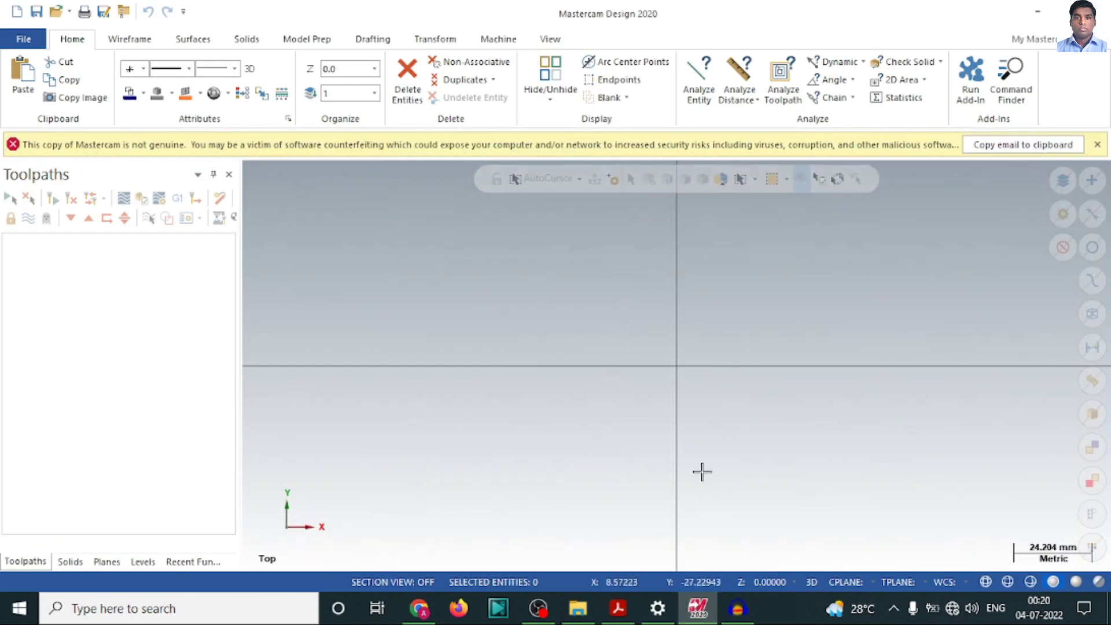
Switch to the PDF drawing in Adobe Acrobat Reader and examine the slotted plate's outer diameter, holes and spacing
{"action": "left_click", "coordinate": [624, 609]}
{"action": "scroll", "coordinate": [671, 423], "scroll_direction": "down", "scroll_amount": 5}
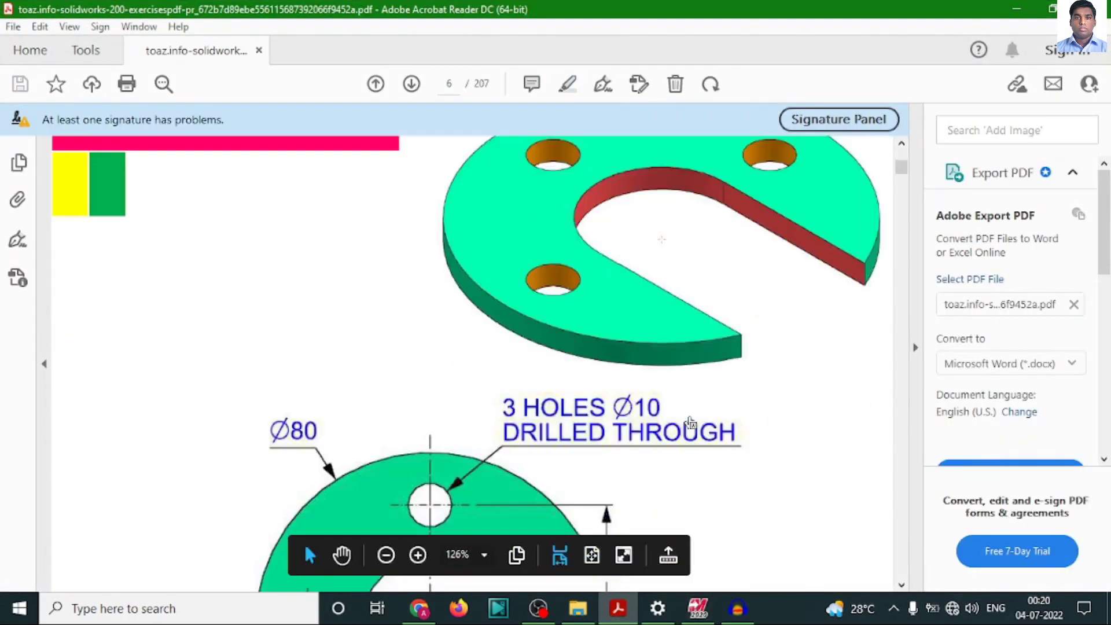
{"action": "scroll", "coordinate": [690, 423], "scroll_direction": "down", "scroll_amount": 1}
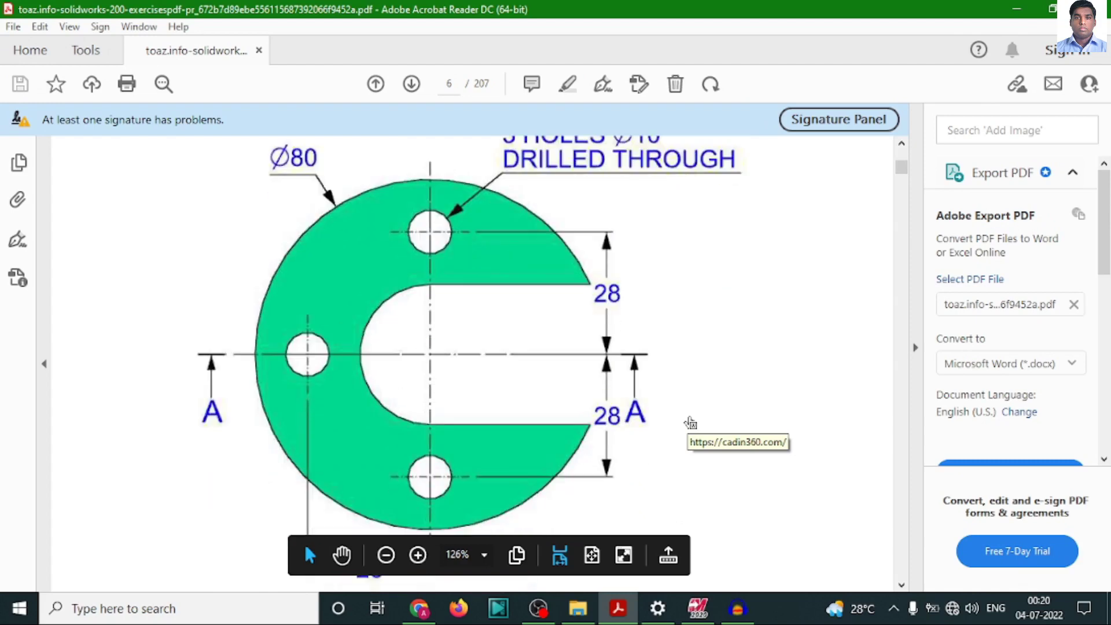
{"action": "scroll", "coordinate": [690, 423], "scroll_direction": "up", "scroll_amount": 1}
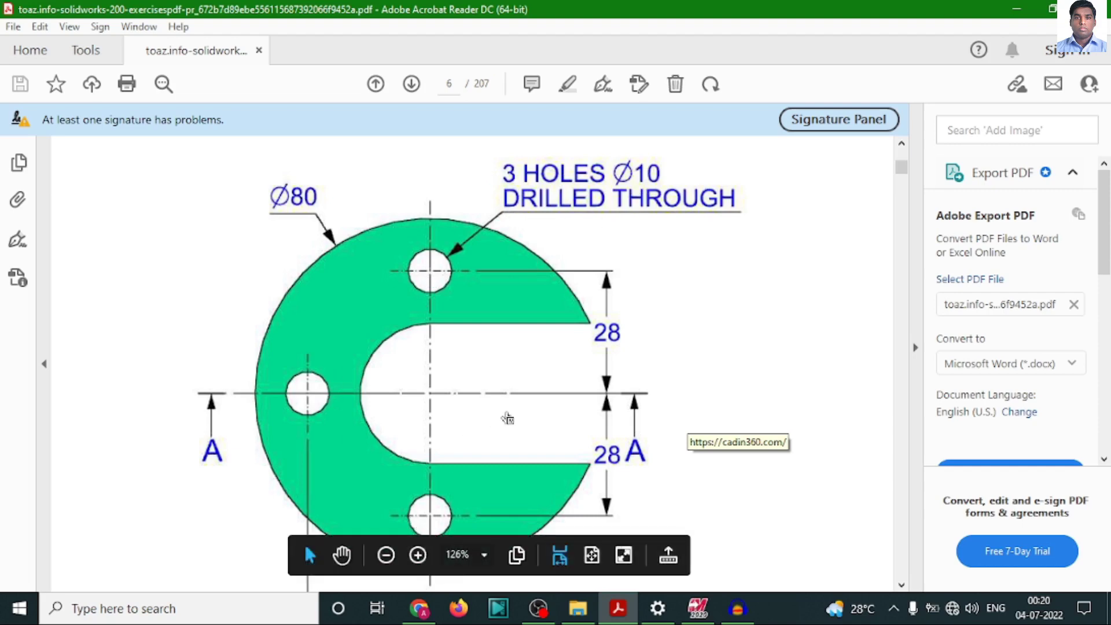
Switch to Mastercam and draw an 80 mm diameter circle centred on the origin
{"action": "left_click", "coordinate": [698, 608]}
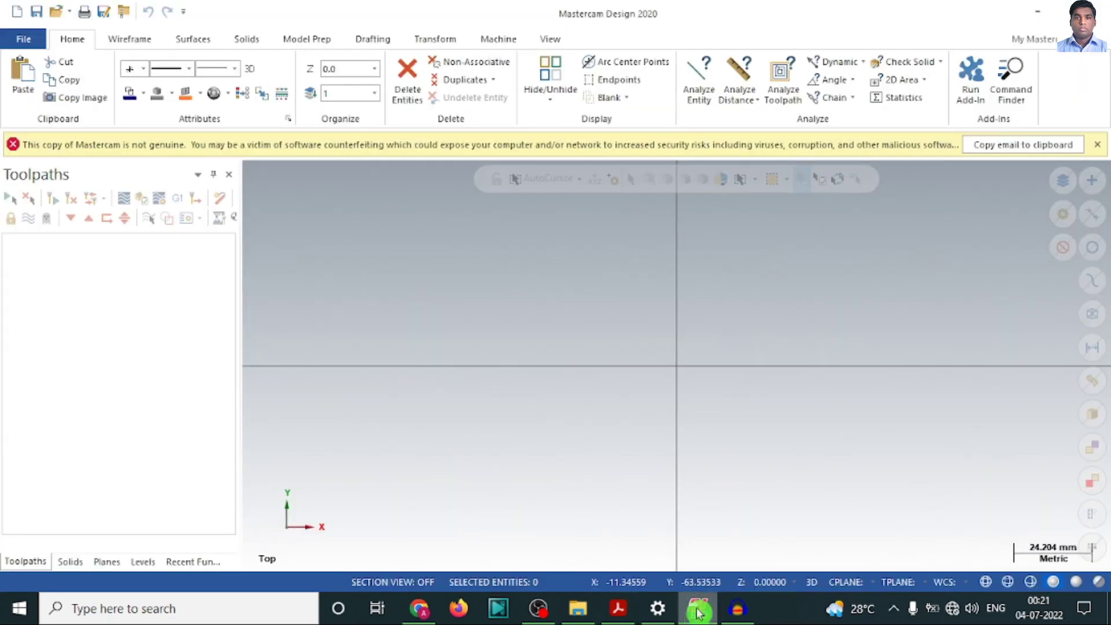
{"action": "left_click", "coordinate": [139, 41]}
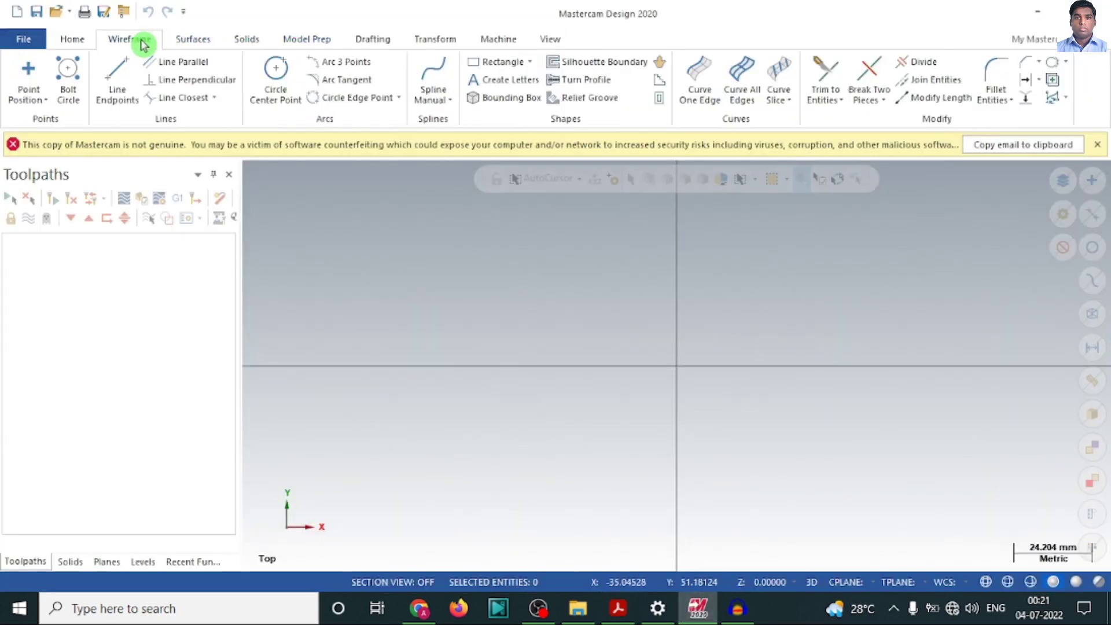
{"action": "left_click", "coordinate": [274, 78]}
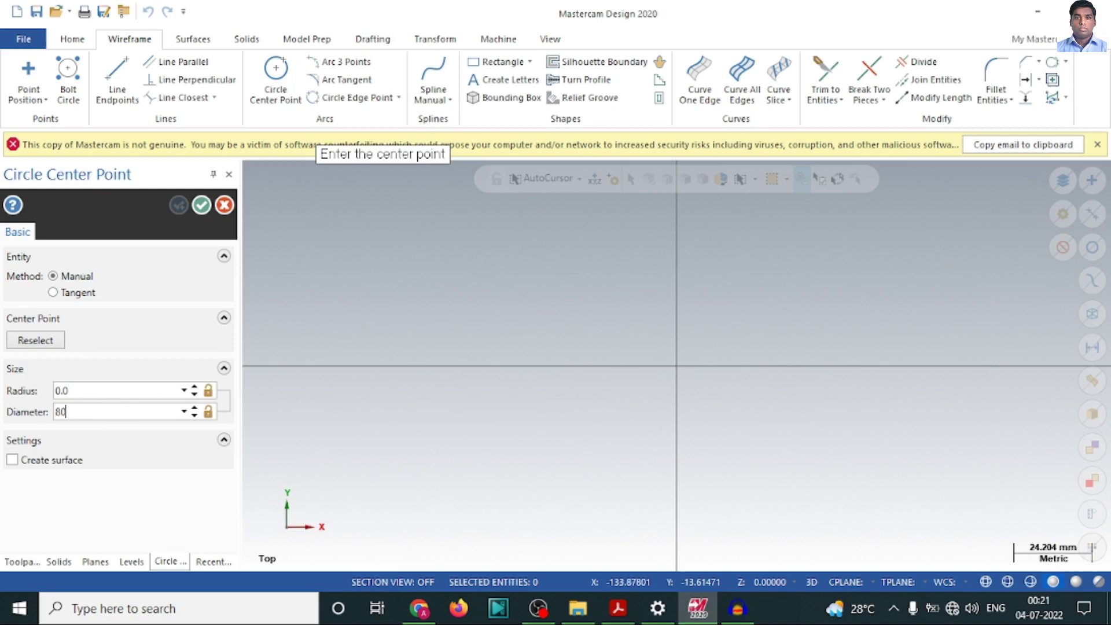
{"action": "key", "text": "Return"}
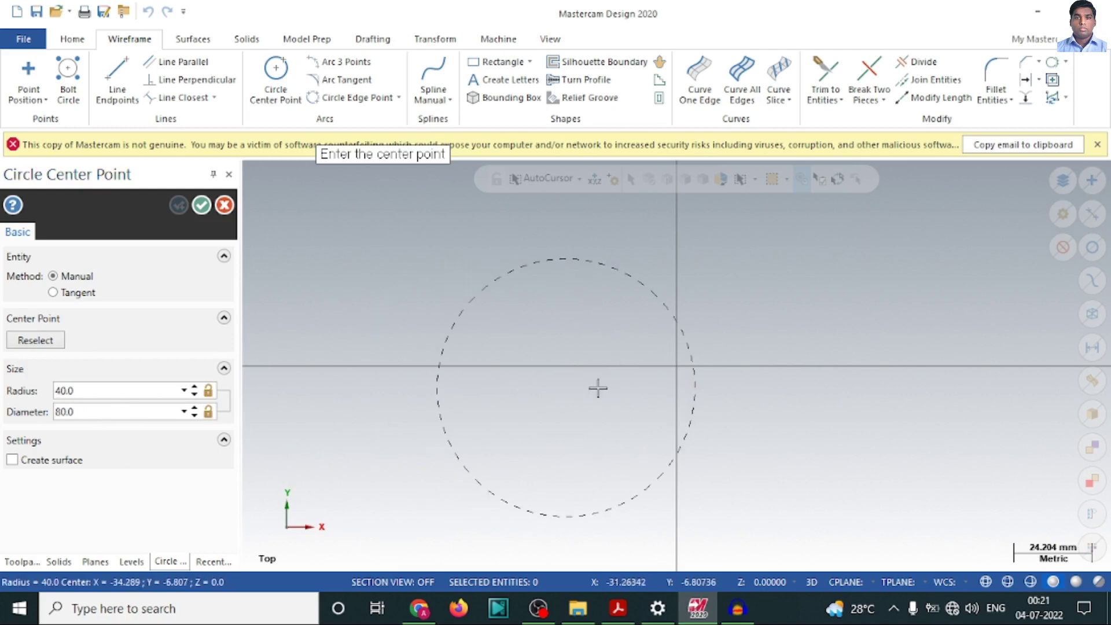
{"action": "left_click", "coordinate": [677, 366]}
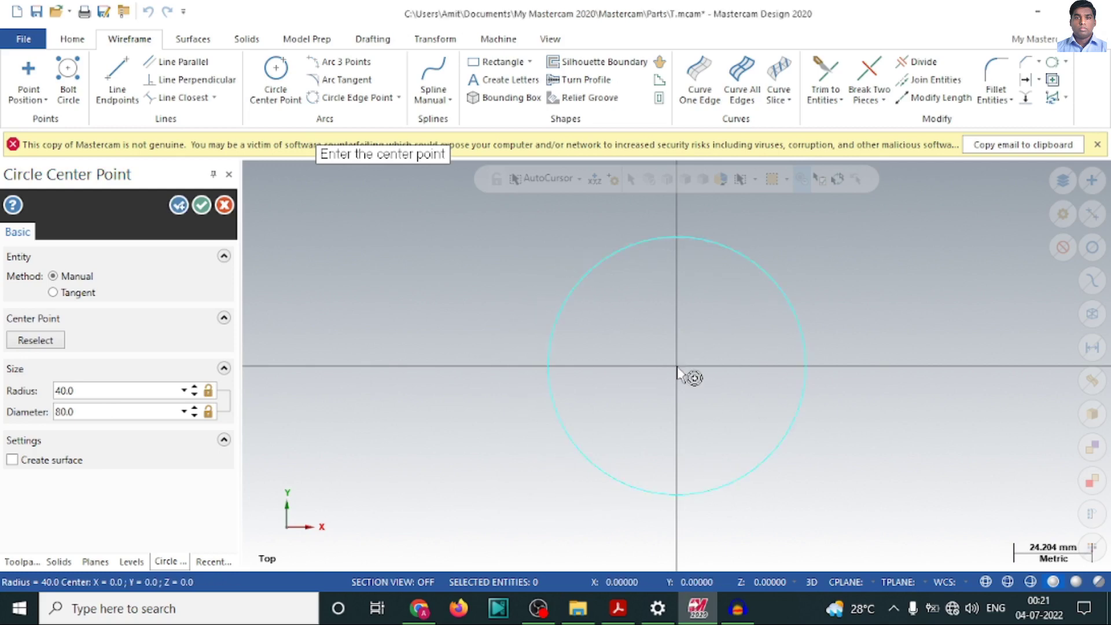
{"action": "left_click", "coordinate": [201, 215]}
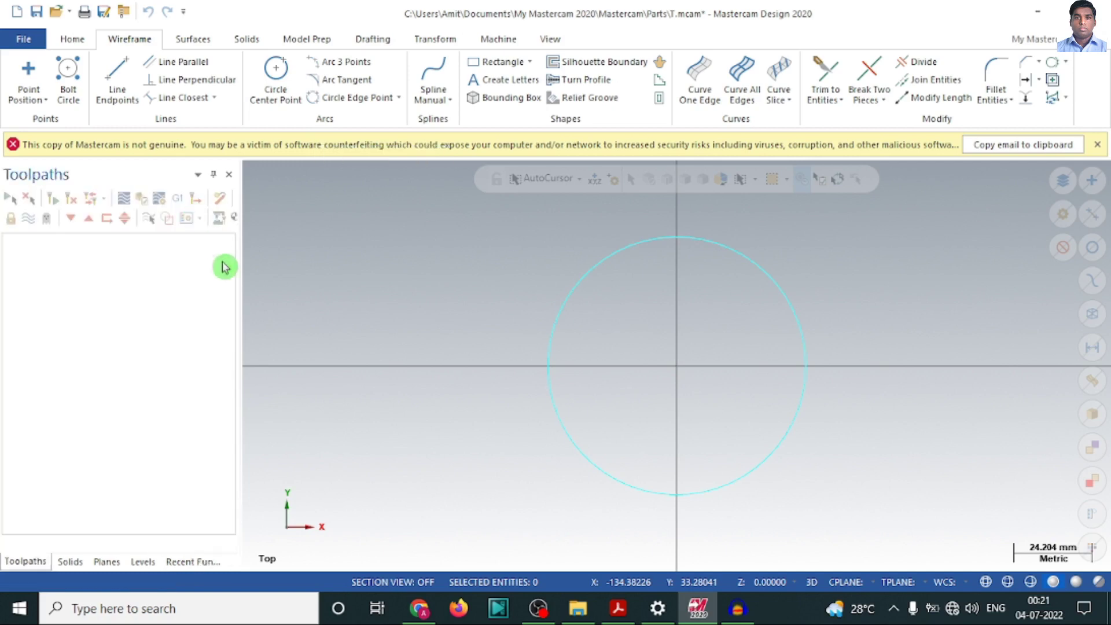
Check the hole positions in the PDF drawing and return to Mastercam
{"action": "left_click", "coordinate": [618, 608]}
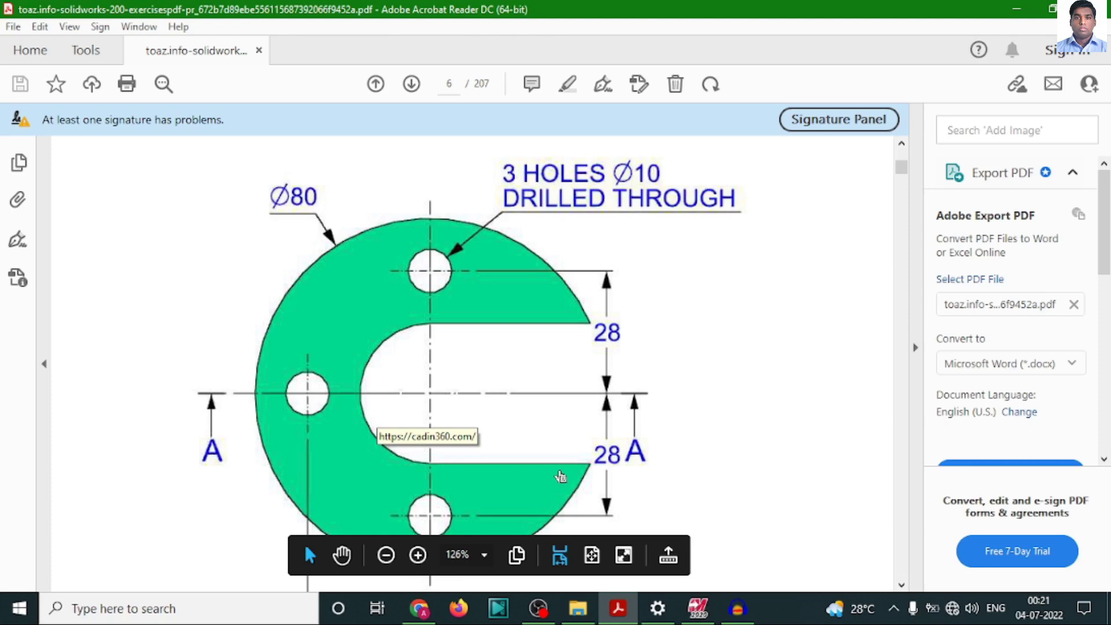
{"action": "left_click", "coordinate": [698, 607]}
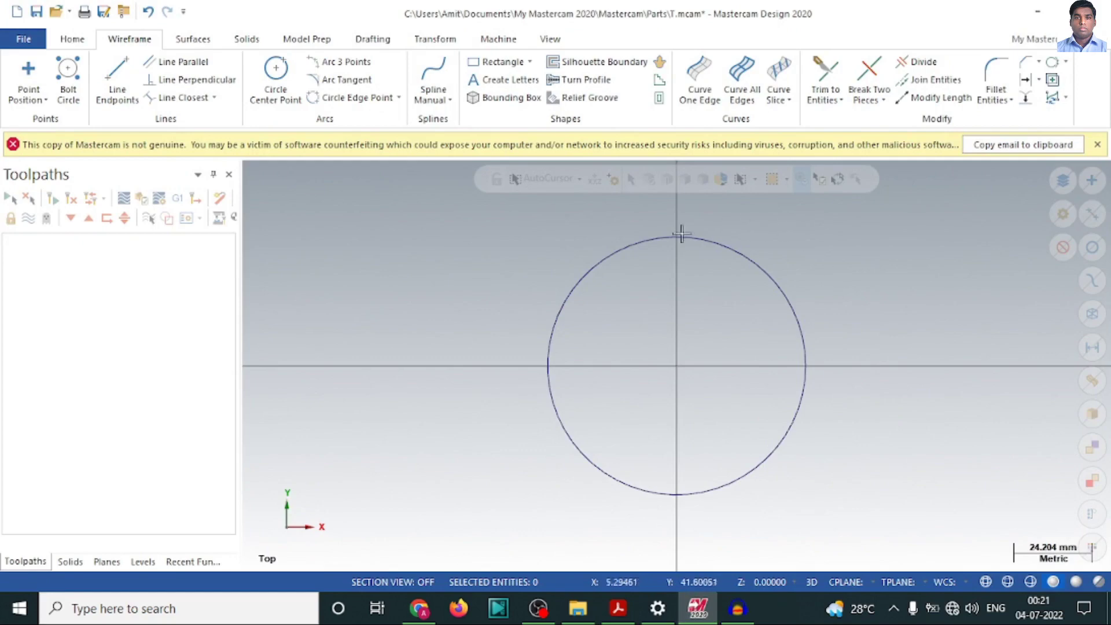
{"action": "left_click", "coordinate": [114, 69]}
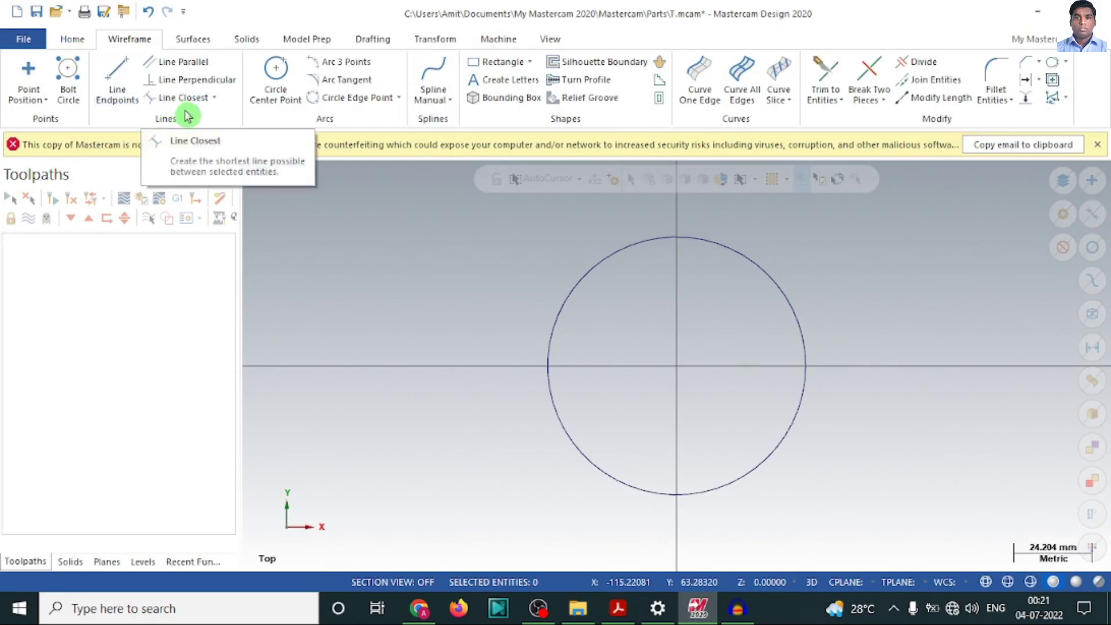
{"action": "left_click", "coordinate": [143, 91]}
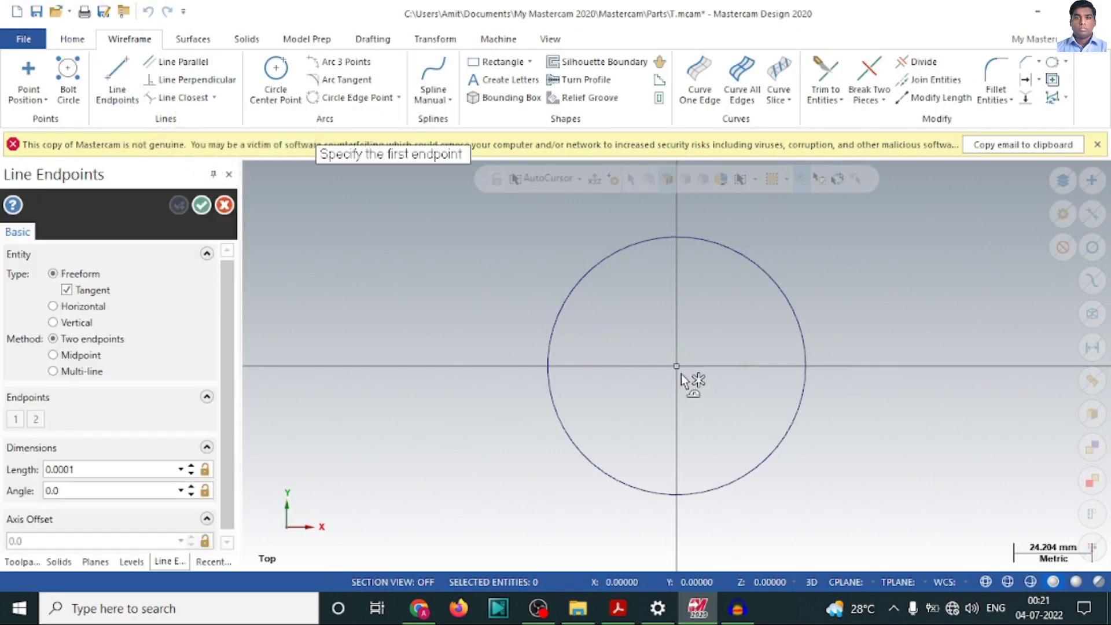
{"action": "left_click", "coordinate": [675, 366]}
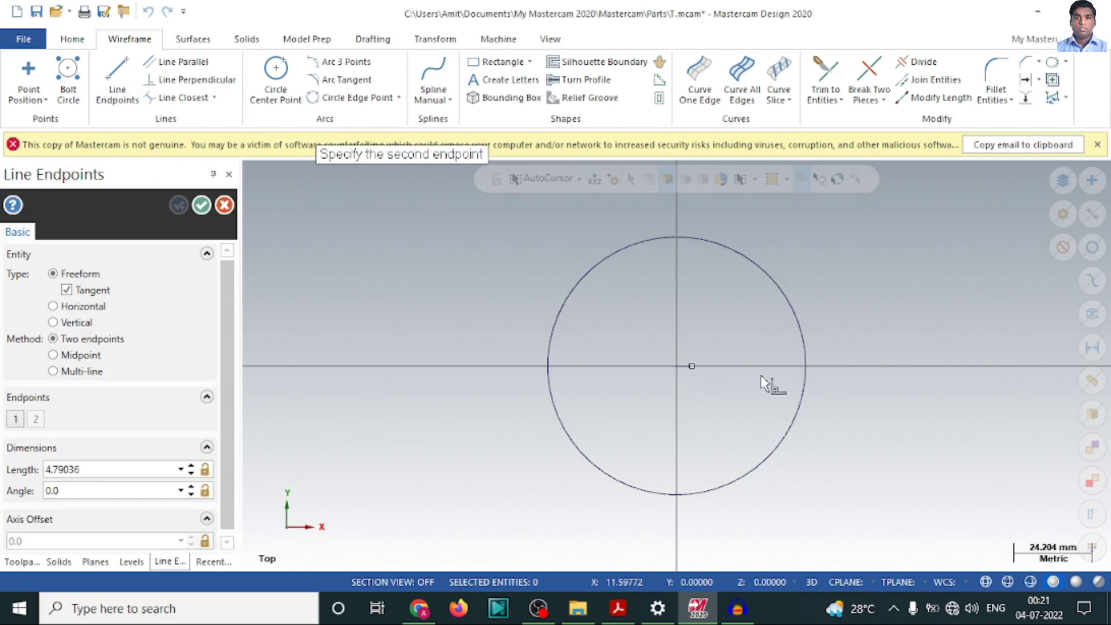
{"action": "left_click", "coordinate": [879, 366]}
Draw a horizontal line about 83 mm long along the X axis, through the circle's centre and past its edge on the positive X side
{"action": "left_click", "coordinate": [114, 78]}
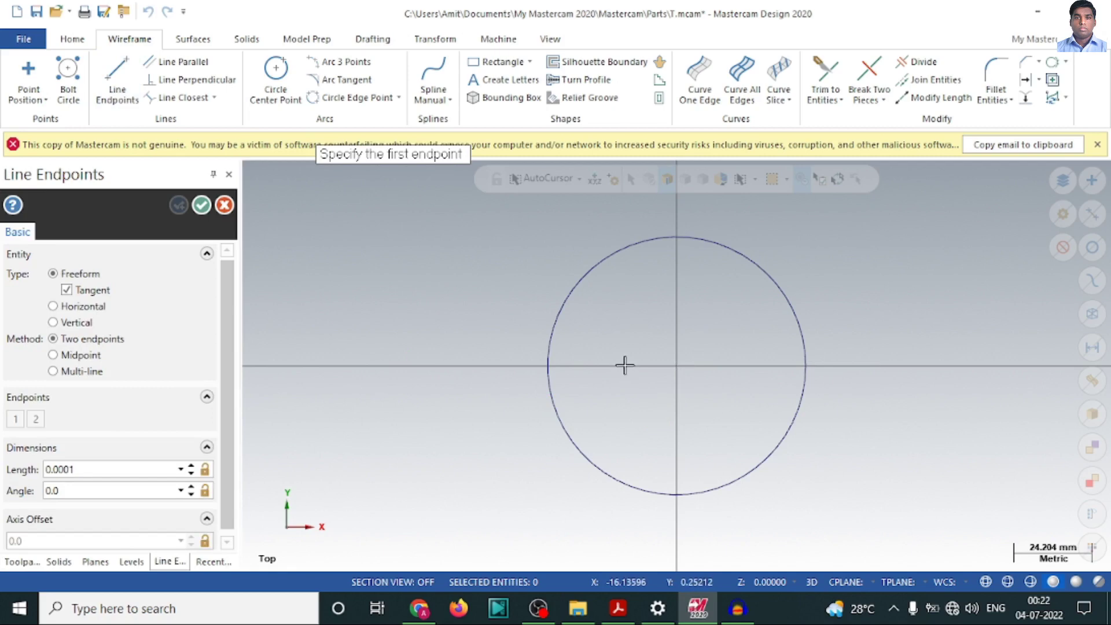
{"action": "left_click", "coordinate": [625, 365]}
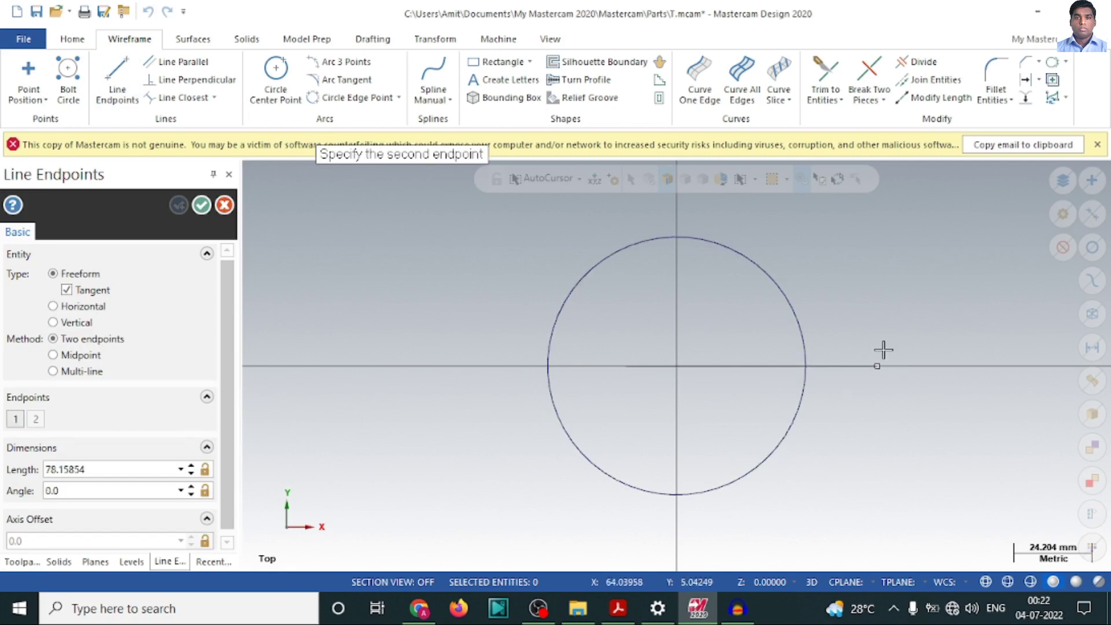
{"action": "left_click", "coordinate": [895, 366]}
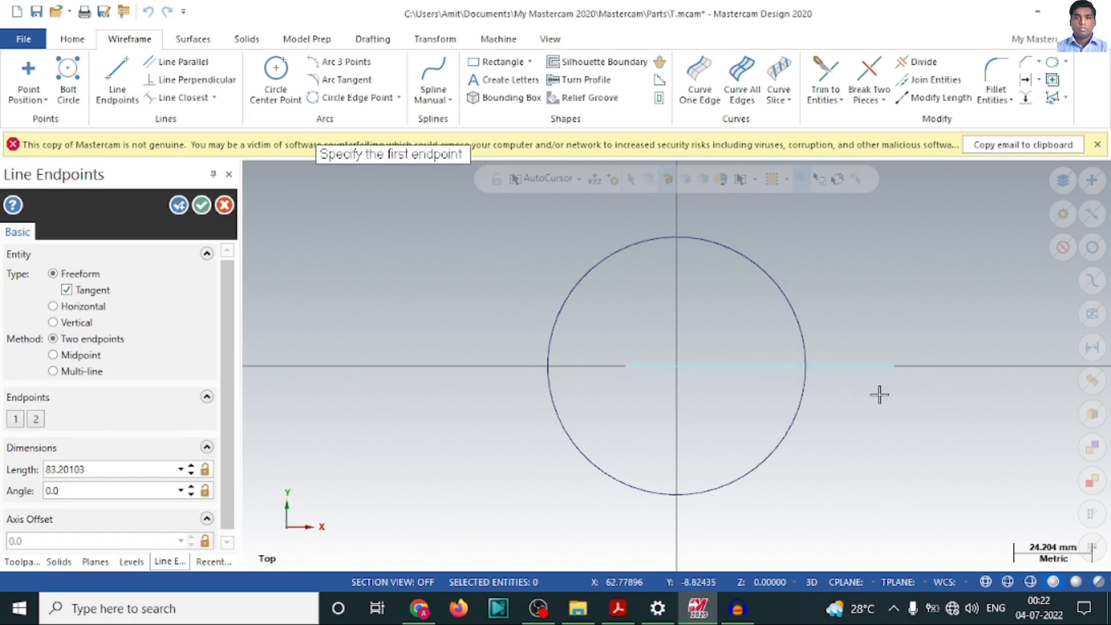
{"action": "left_click", "coordinate": [202, 207]}
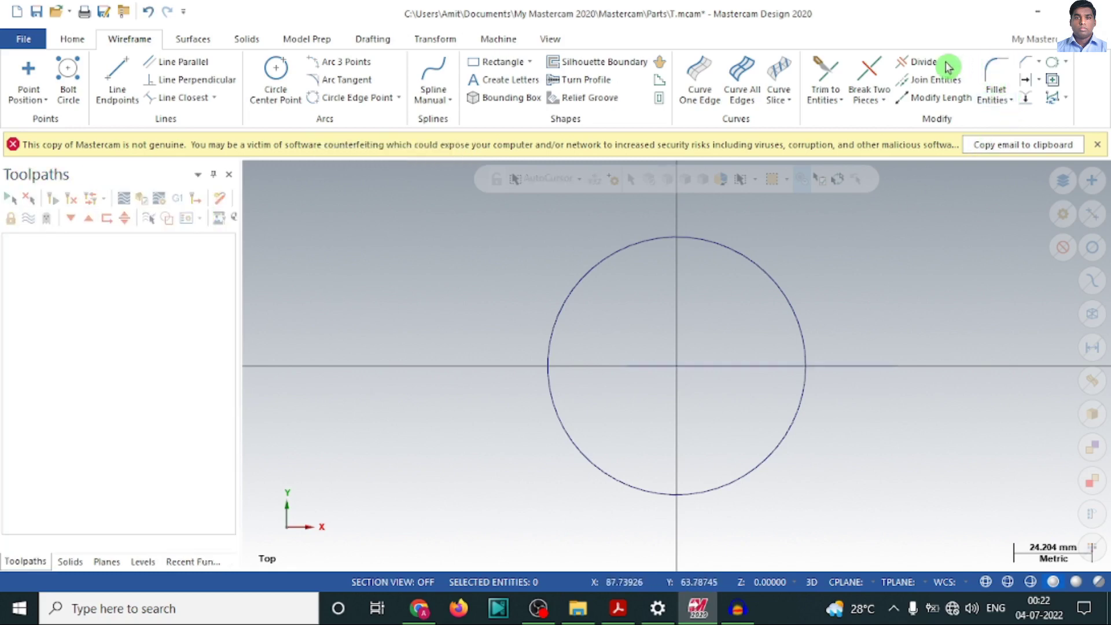
Offset single copies of the horizontal centre line at a distance of 28 mm, one below it and one above it
{"action": "left_click", "coordinate": [920, 62]}
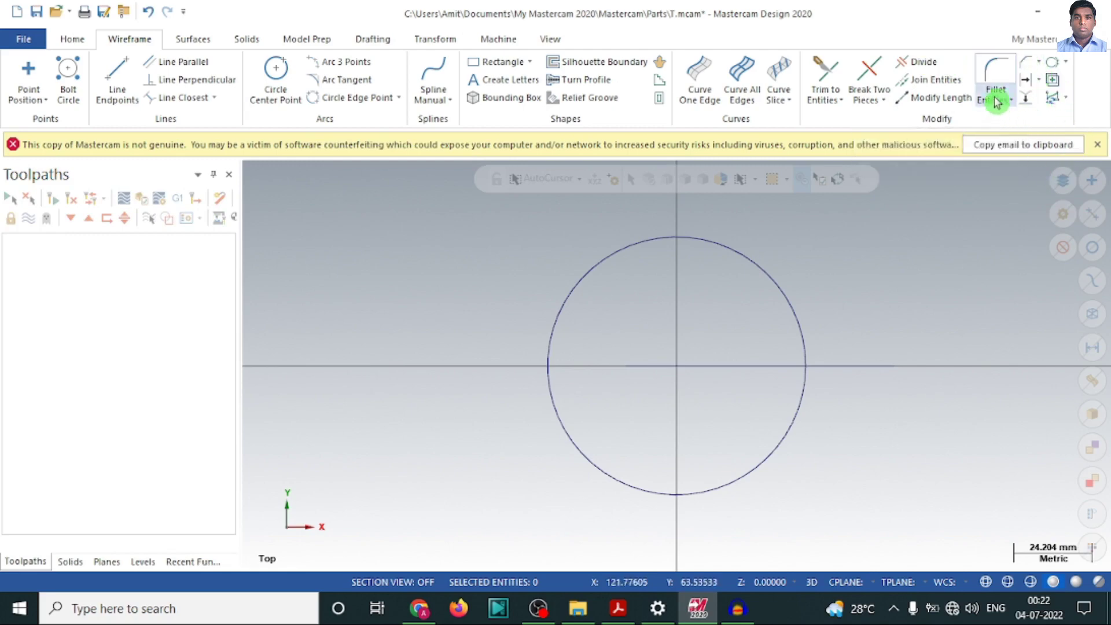
{"action": "left_click", "coordinate": [1031, 84]}
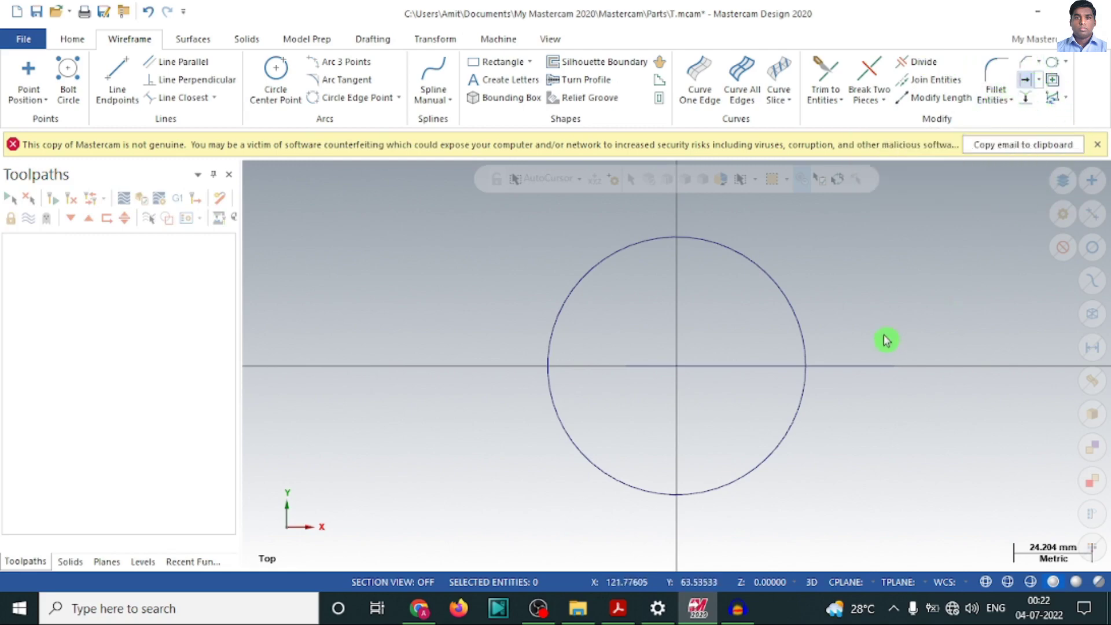
{"action": "left_click", "coordinate": [831, 372]}
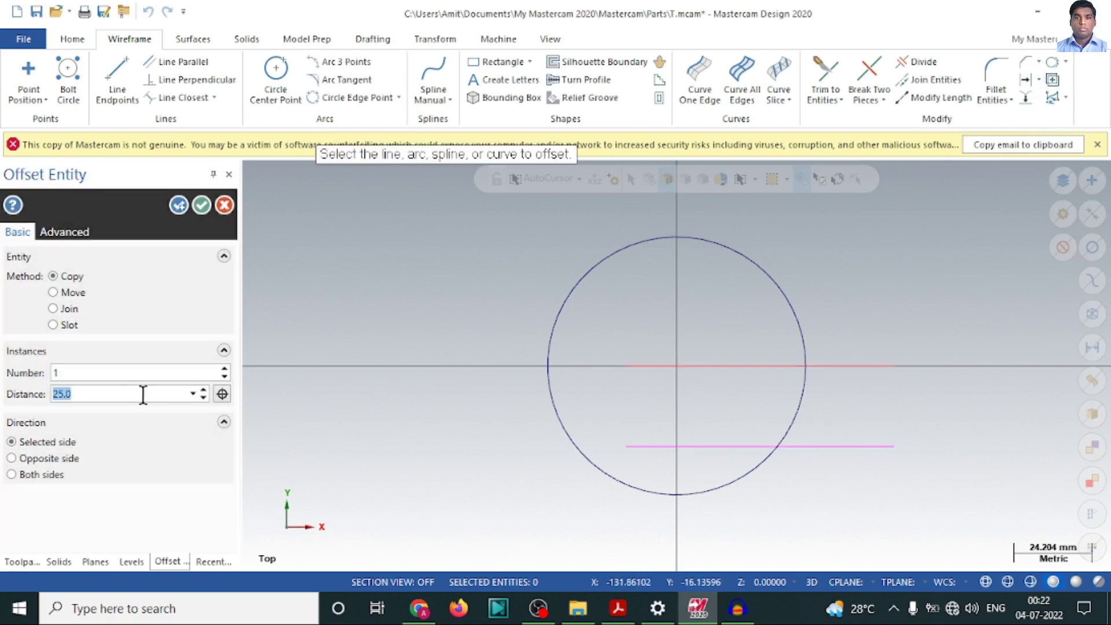
{"action": "type", "text": "28"}
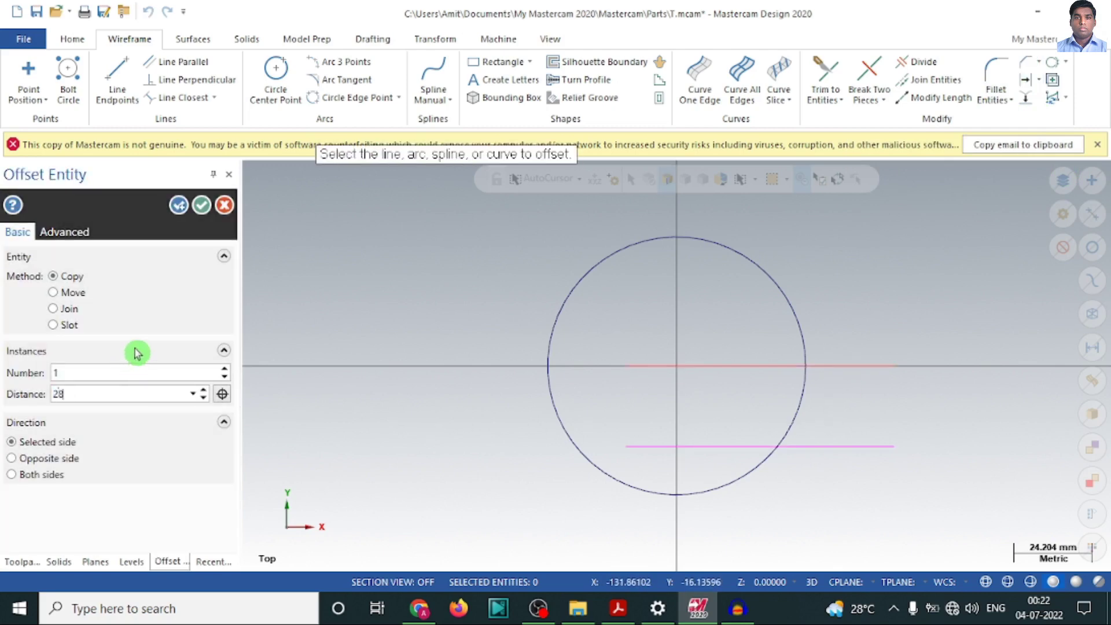
{"action": "key", "text": "Return"}
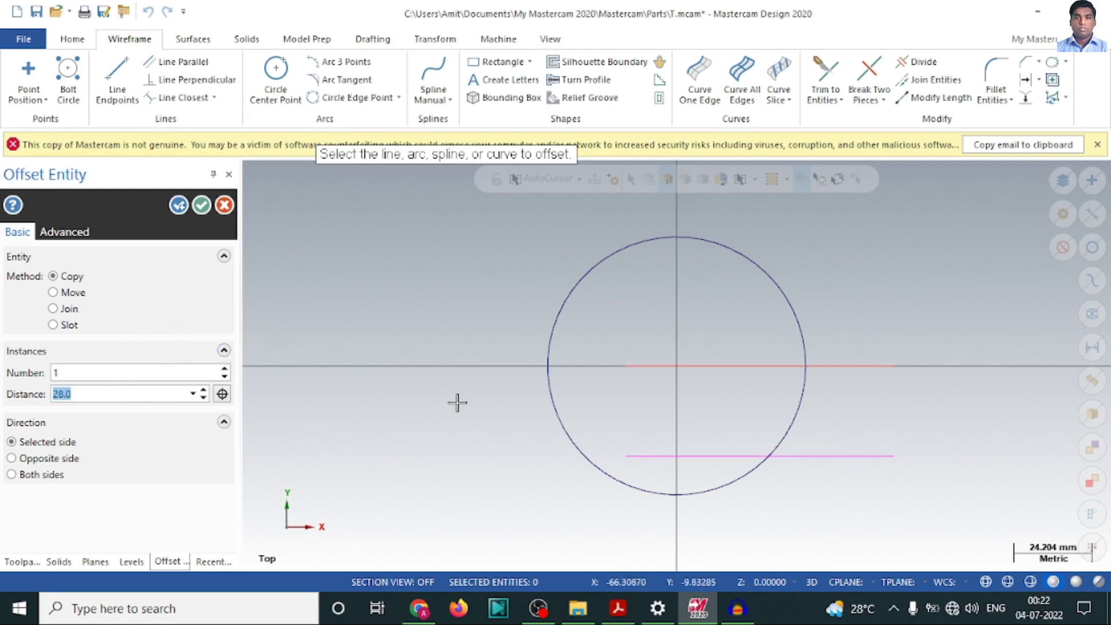
{"action": "left_click", "coordinate": [724, 363]}
{"action": "left_click", "coordinate": [724, 336]}
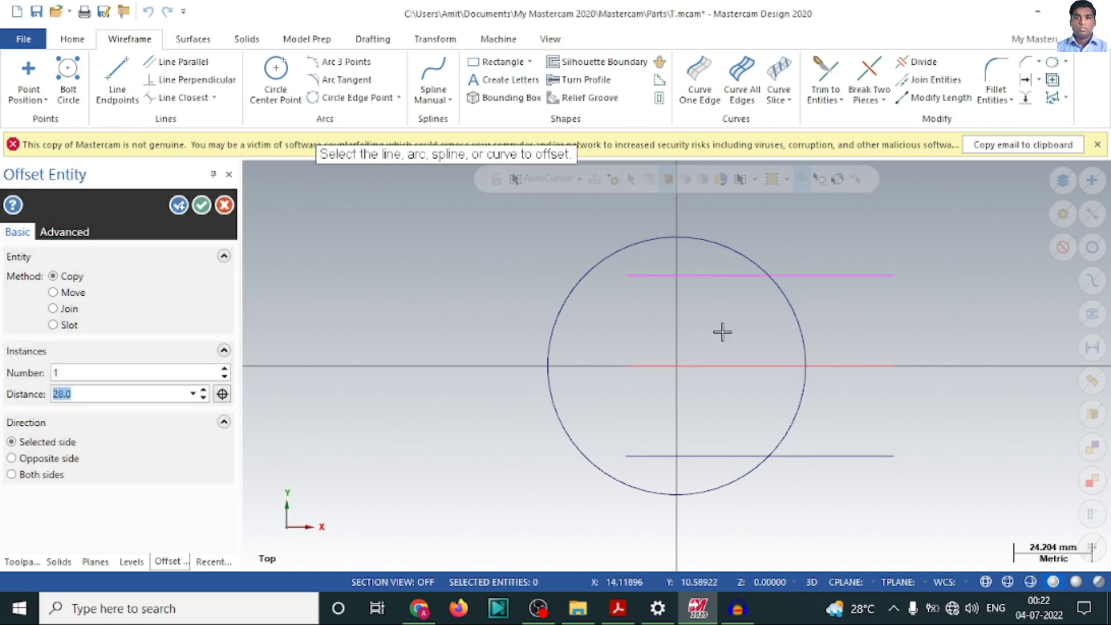
Examine the hole spacing, slot and section A-A in the PDF drawing and return to Mastercam
{"action": "left_click", "coordinate": [623, 614]}
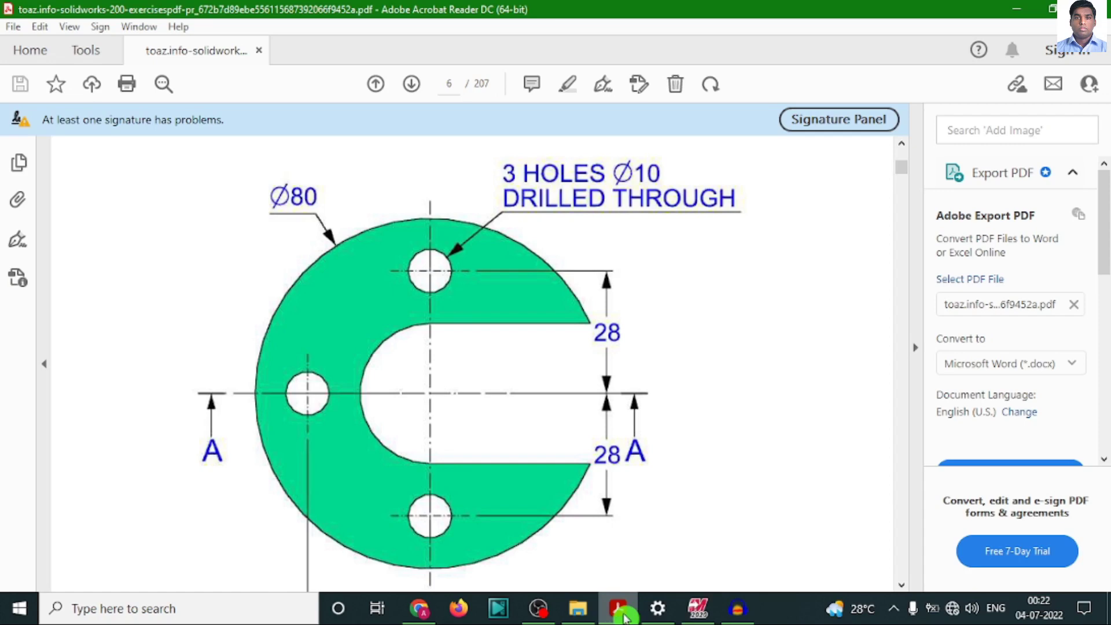
{"action": "scroll", "coordinate": [660, 504], "scroll_direction": "down", "scroll_amount": 5}
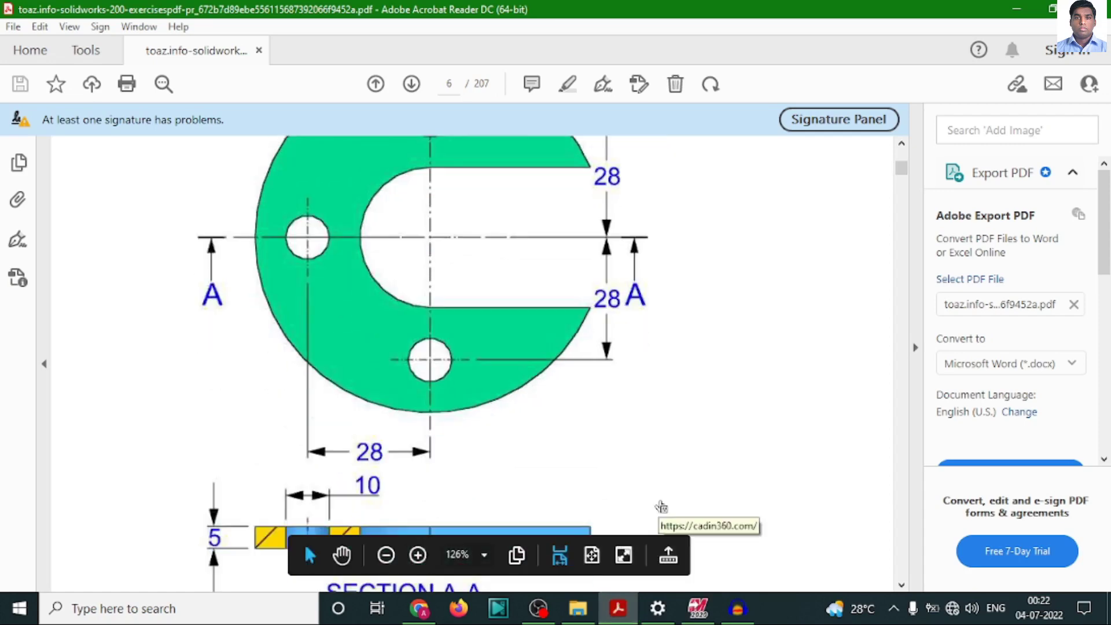
{"action": "scroll", "coordinate": [660, 499], "scroll_direction": "up", "scroll_amount": 1}
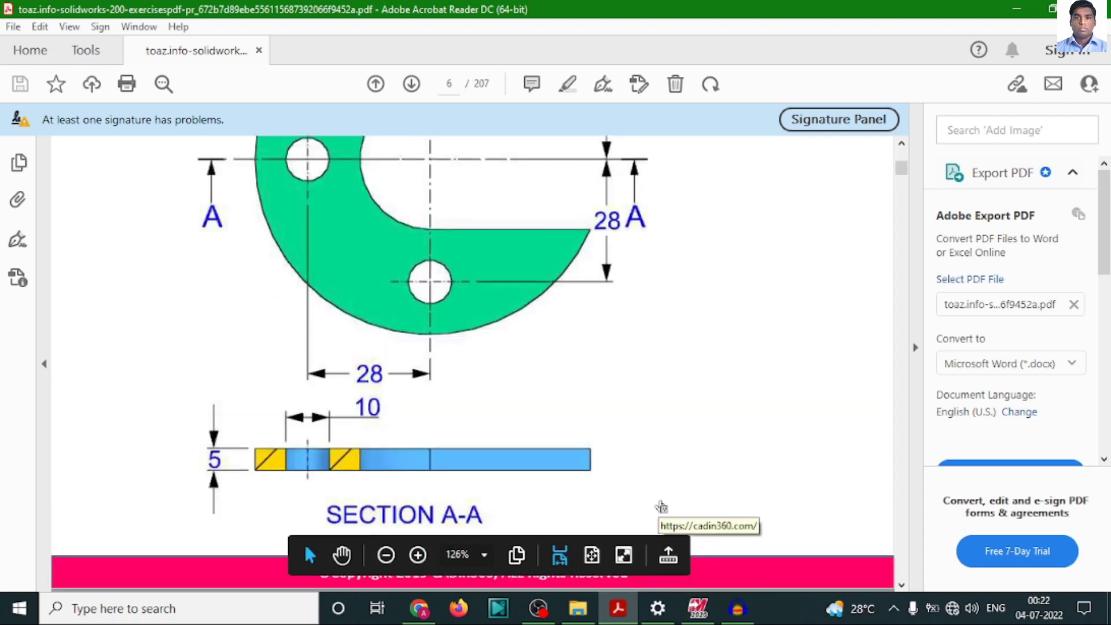
{"action": "scroll", "coordinate": [662, 507], "scroll_direction": "up", "scroll_amount": 4}
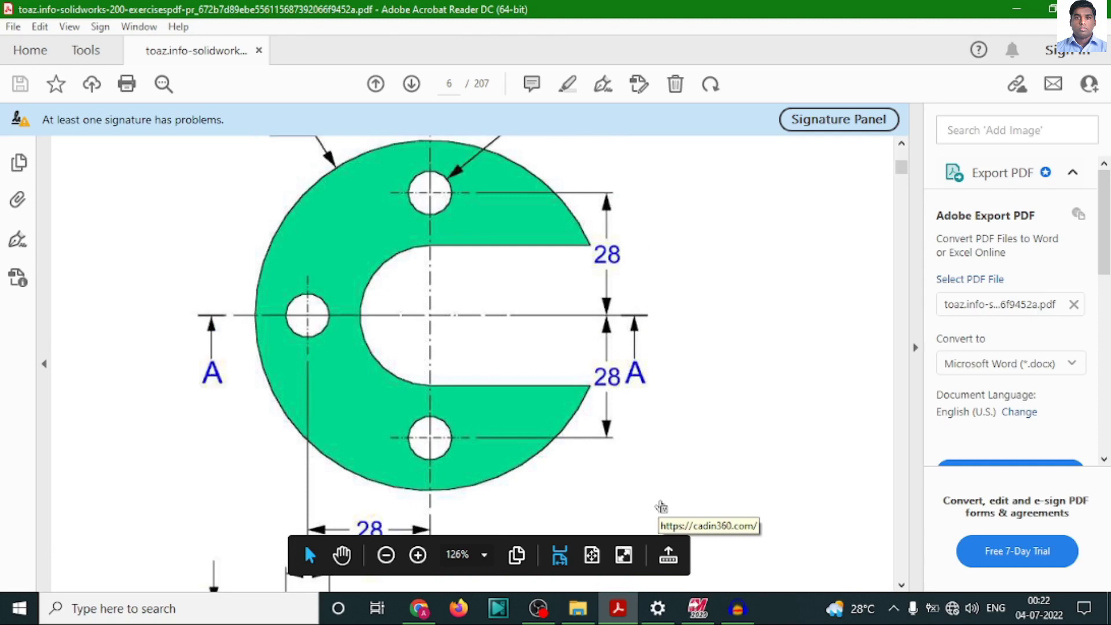
{"action": "left_click", "coordinate": [697, 608]}
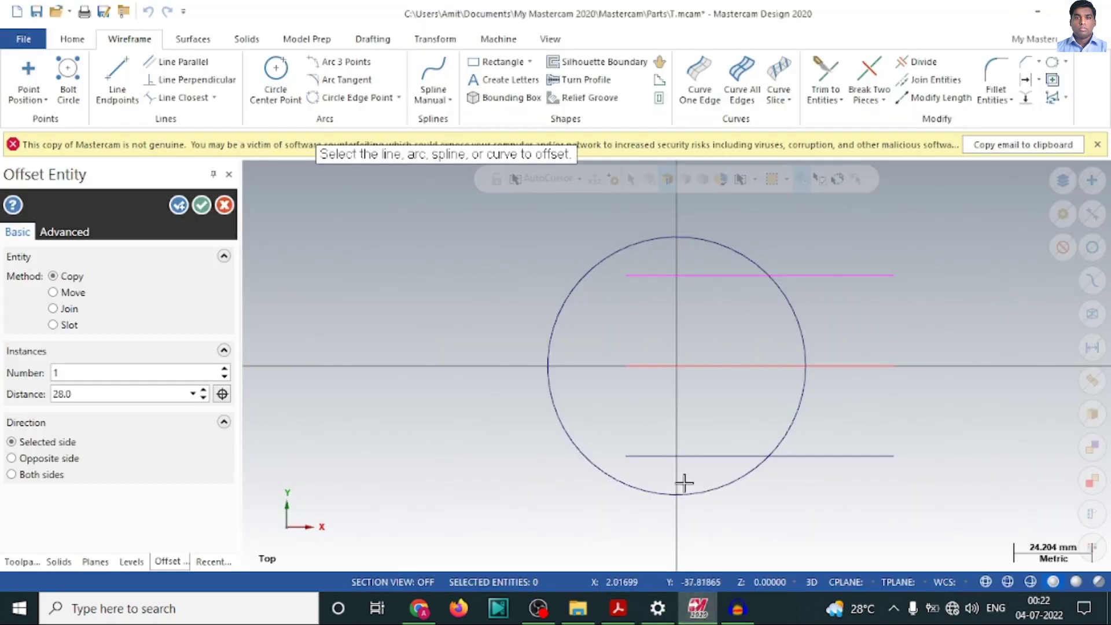
Draw a vertical line about 79 mm long along the Y axis, through the circle's centre and past its lower edge
{"action": "left_click", "coordinate": [275, 78]}
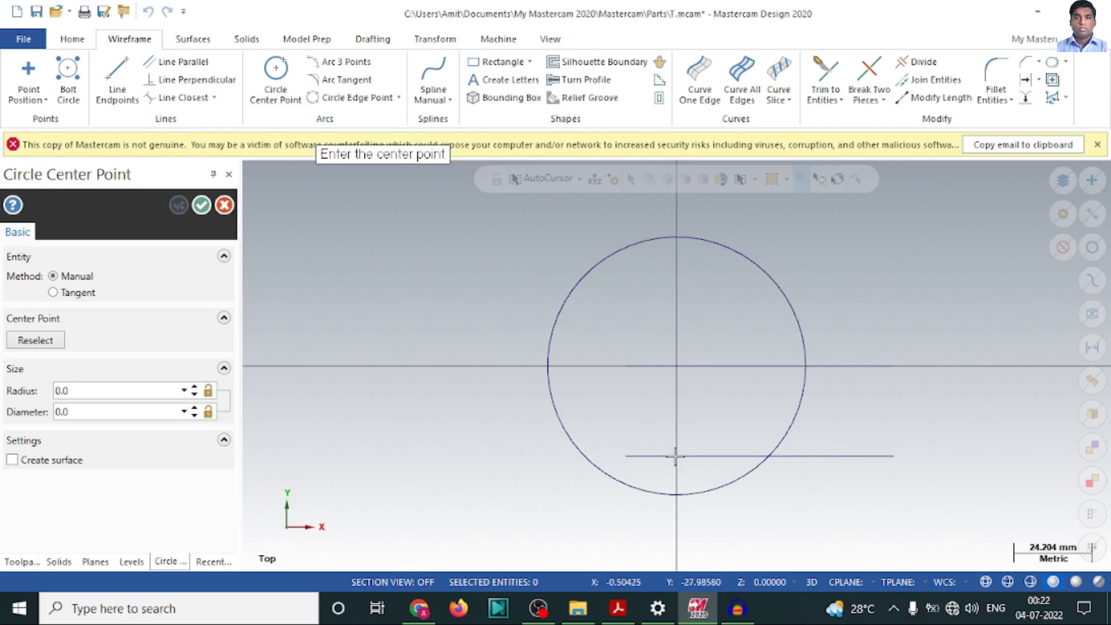
{"action": "key", "text": "Escape"}
{"action": "left_click", "coordinate": [115, 78]}
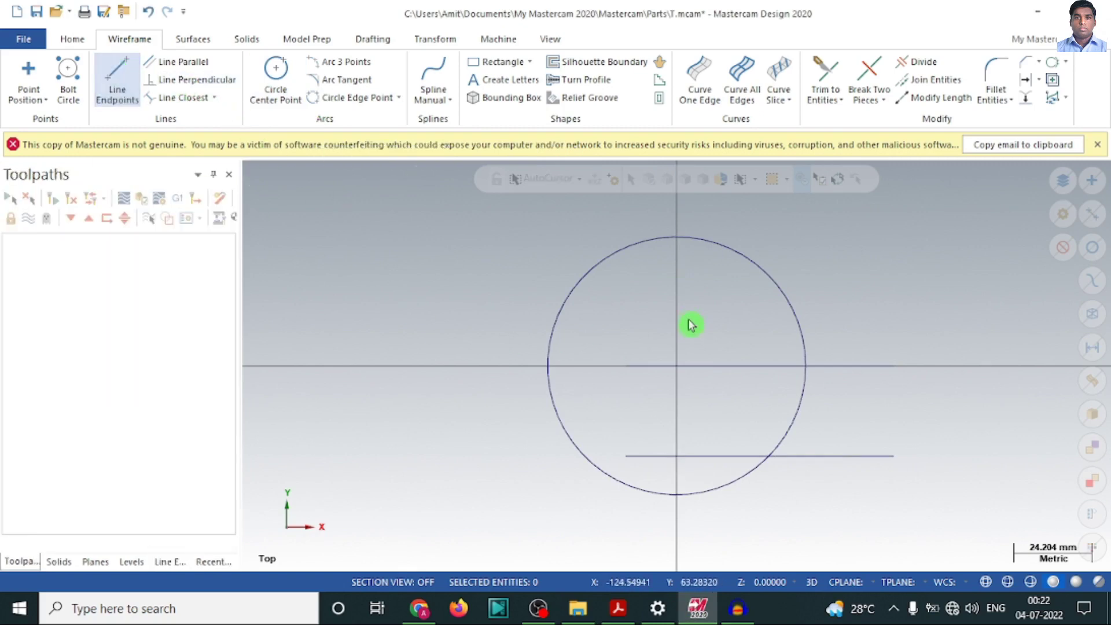
{"action": "left_click", "coordinate": [677, 258]}
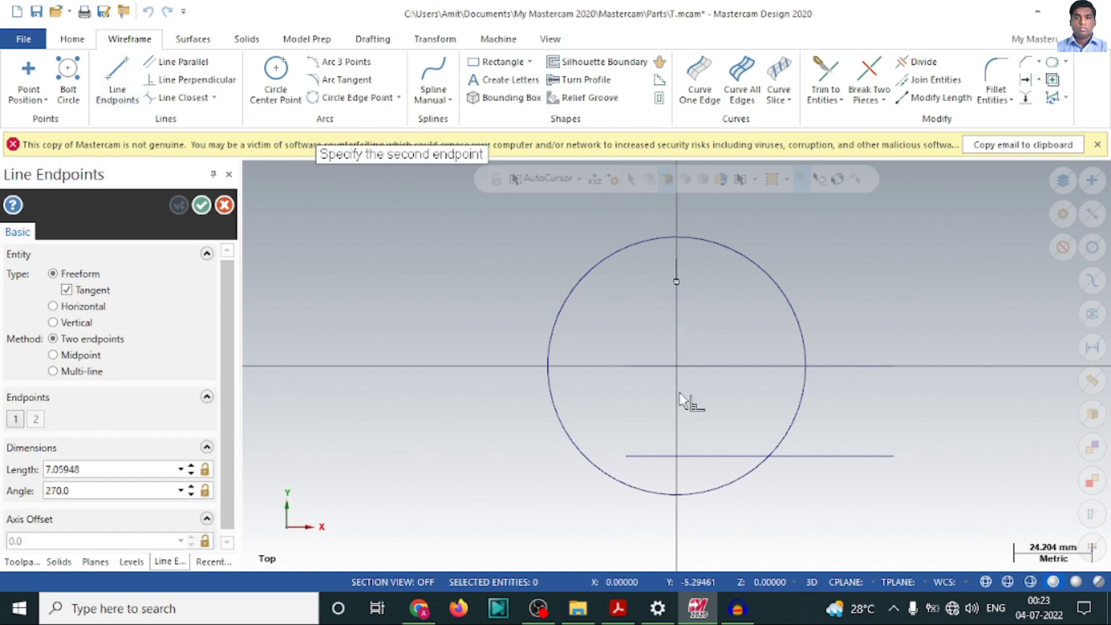
{"action": "left_click", "coordinate": [677, 514]}
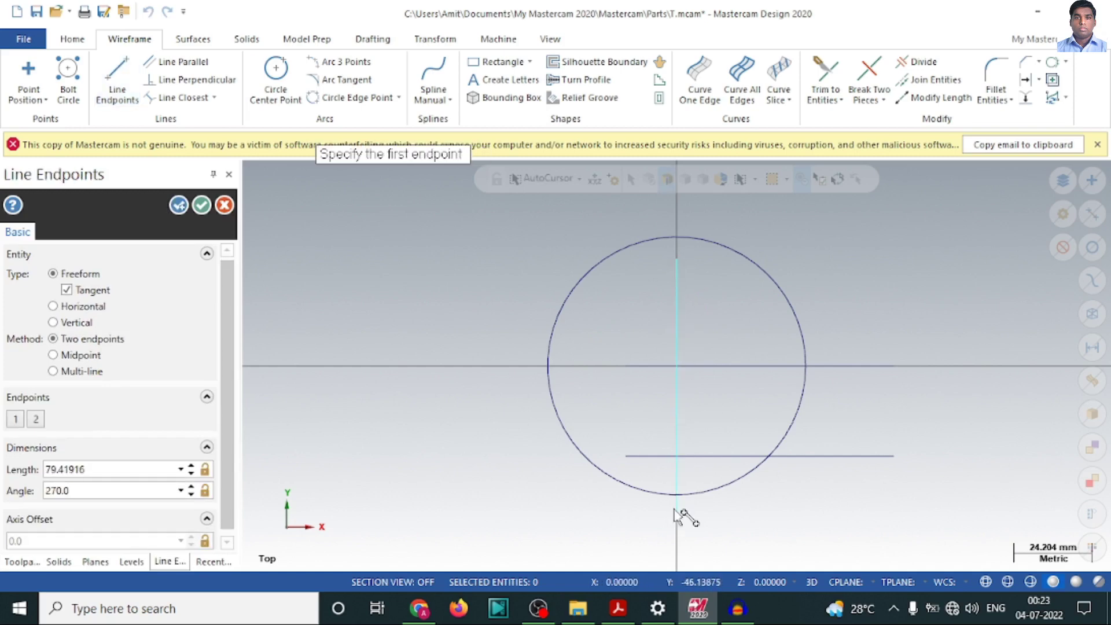
{"action": "left_click", "coordinate": [202, 205]}
Offset a single copy of the horizontal centre line 28 mm toward the positive Y side
{"action": "left_click", "coordinate": [268, 104]}
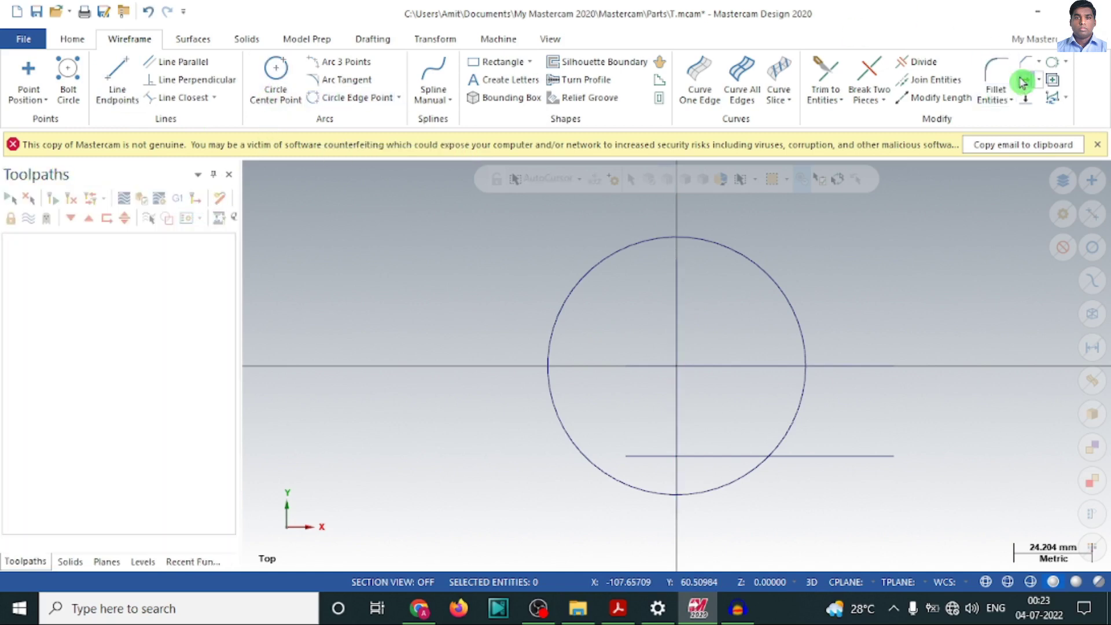
{"action": "left_click", "coordinate": [832, 363]}
{"action": "left_click", "coordinate": [831, 315]}
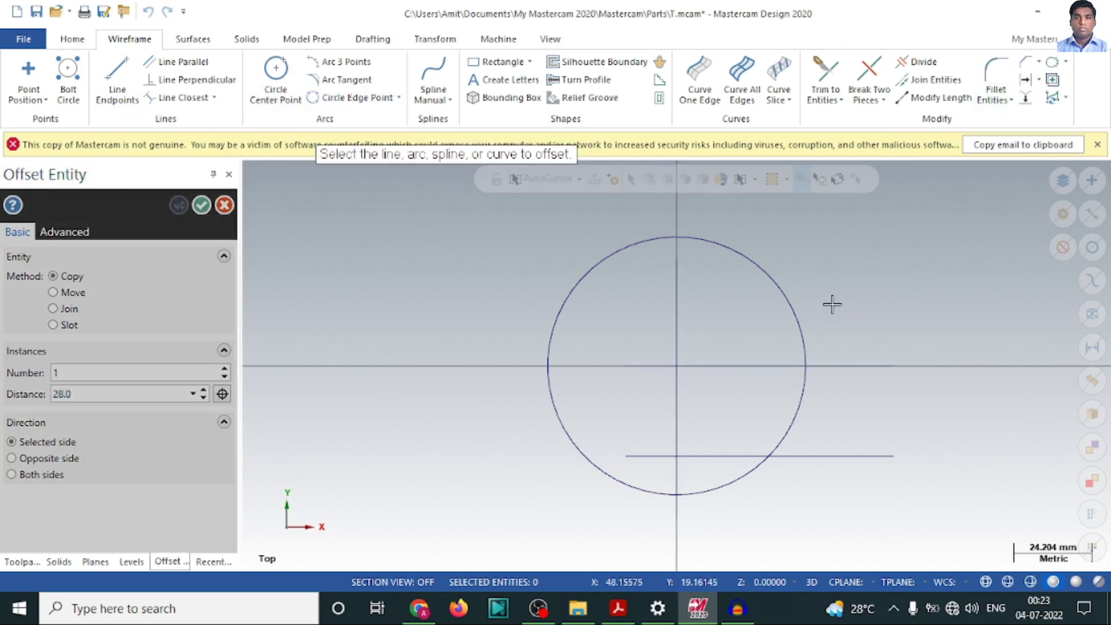
{"action": "left_click", "coordinate": [201, 205]}
Draw a 10 mm diameter circle centred where the lower offset line crosses the vertical centre line
{"action": "left_click", "coordinate": [276, 78]}
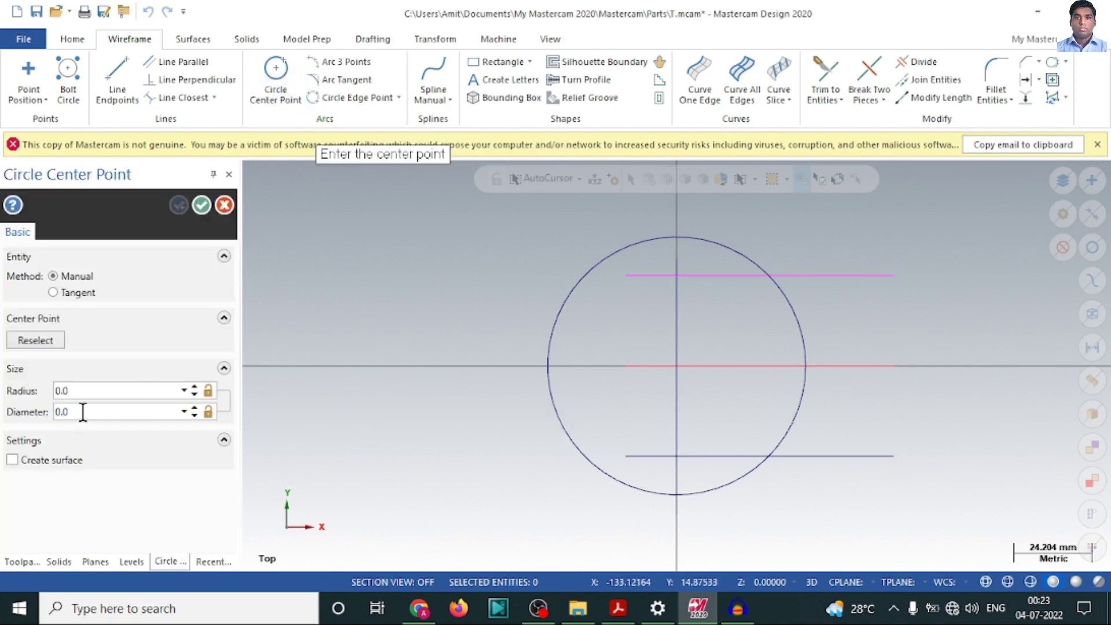
{"action": "type", "text": "10"}
{"action": "key", "text": "Return"}
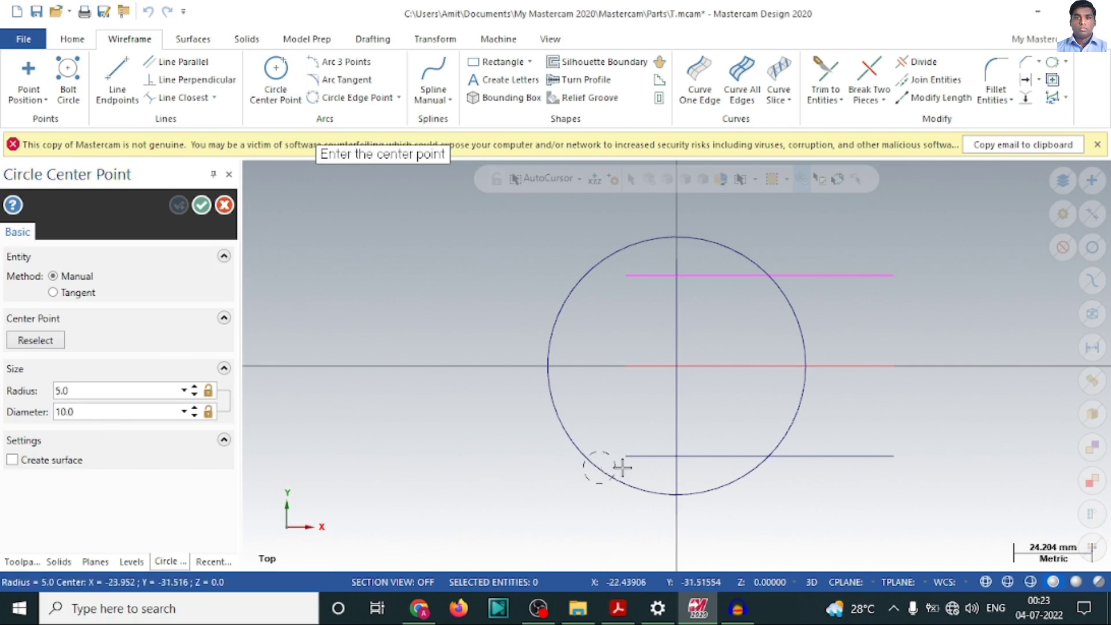
{"action": "left_click", "coordinate": [681, 461]}
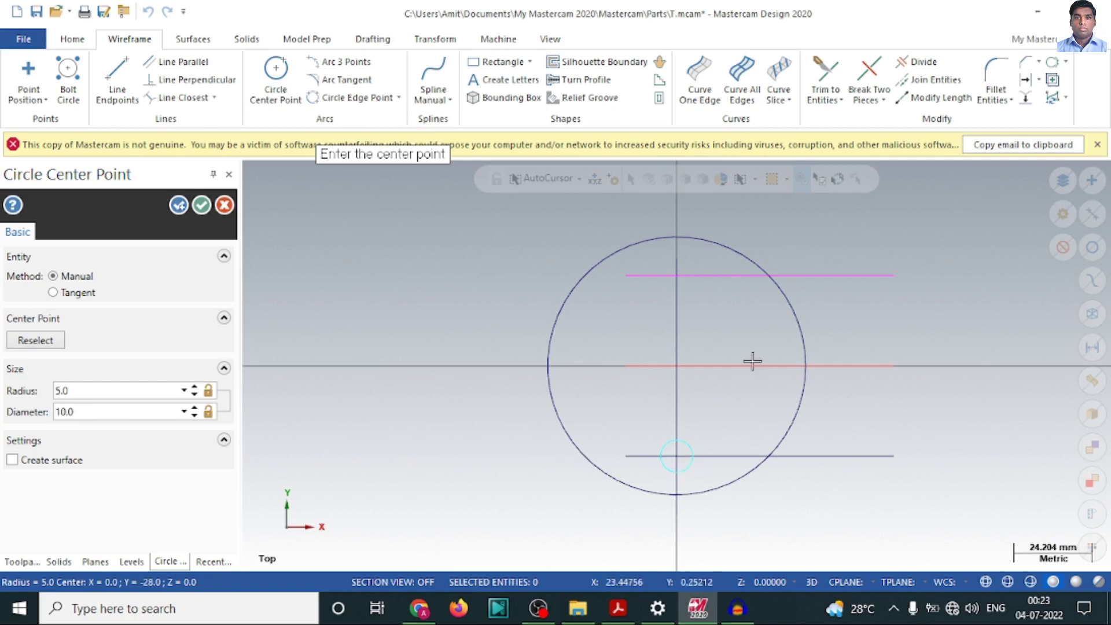
{"action": "left_click", "coordinate": [123, 411]}
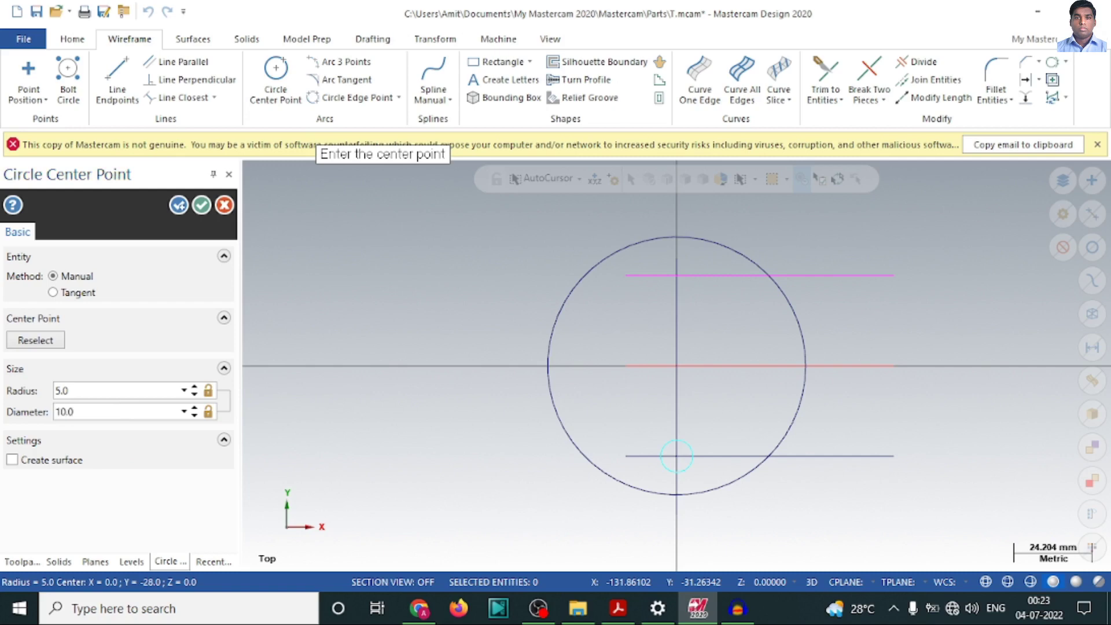
{"action": "left_click", "coordinate": [217, 376]}
{"action": "left_click", "coordinate": [176, 214]}
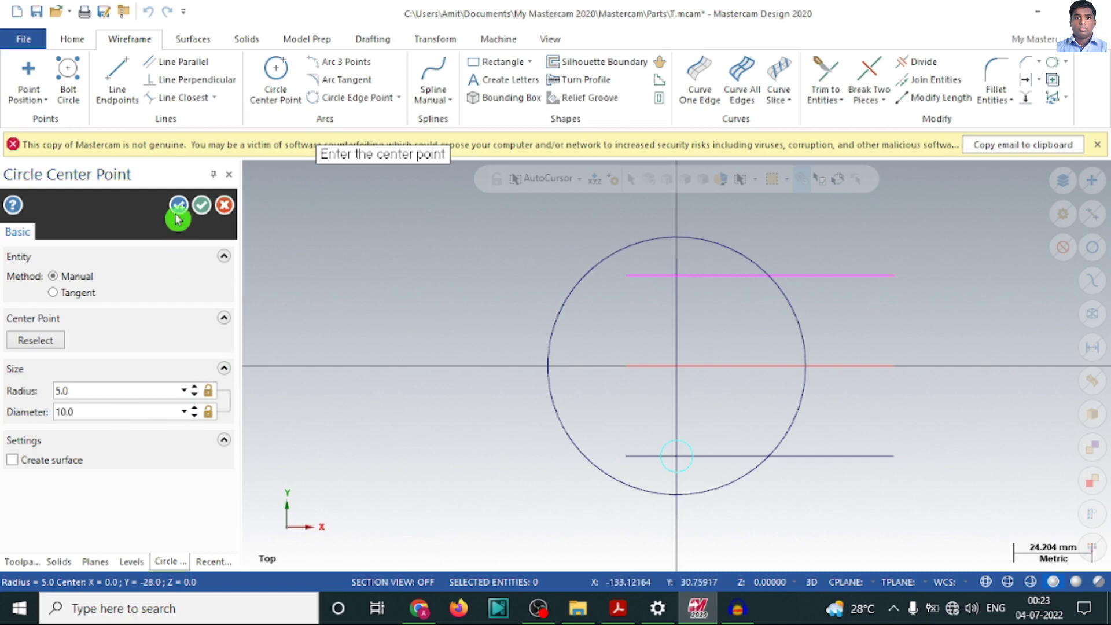
Try to place another circle of 10 mm diameter where the upper offset line crosses the vertical centre line
{"action": "left_click", "coordinate": [155, 363]}
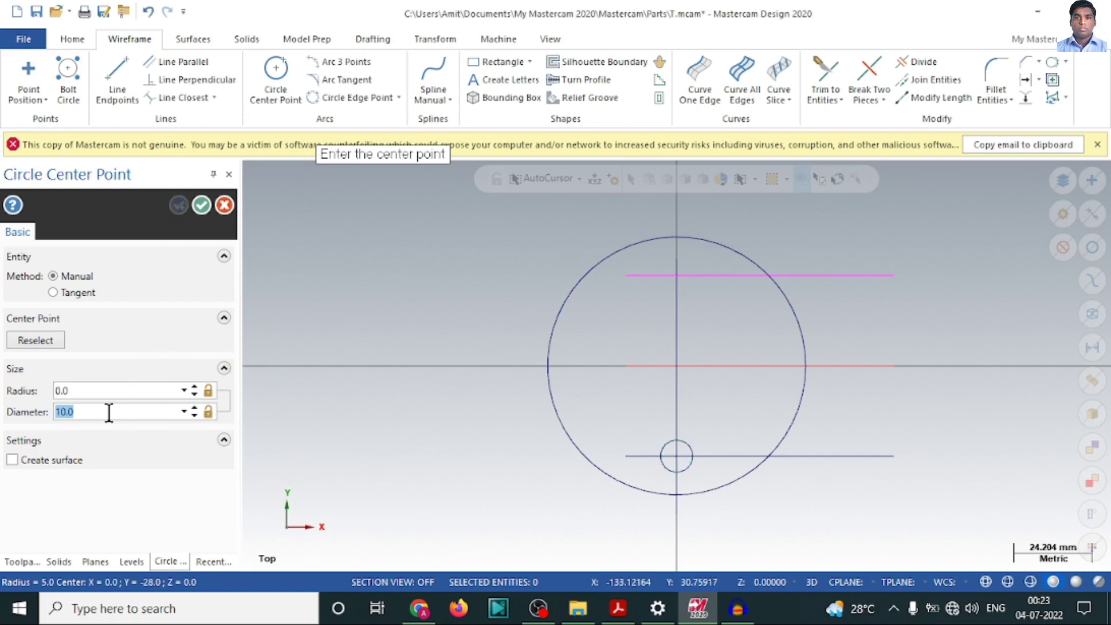
{"action": "type", "text": "10.0"}
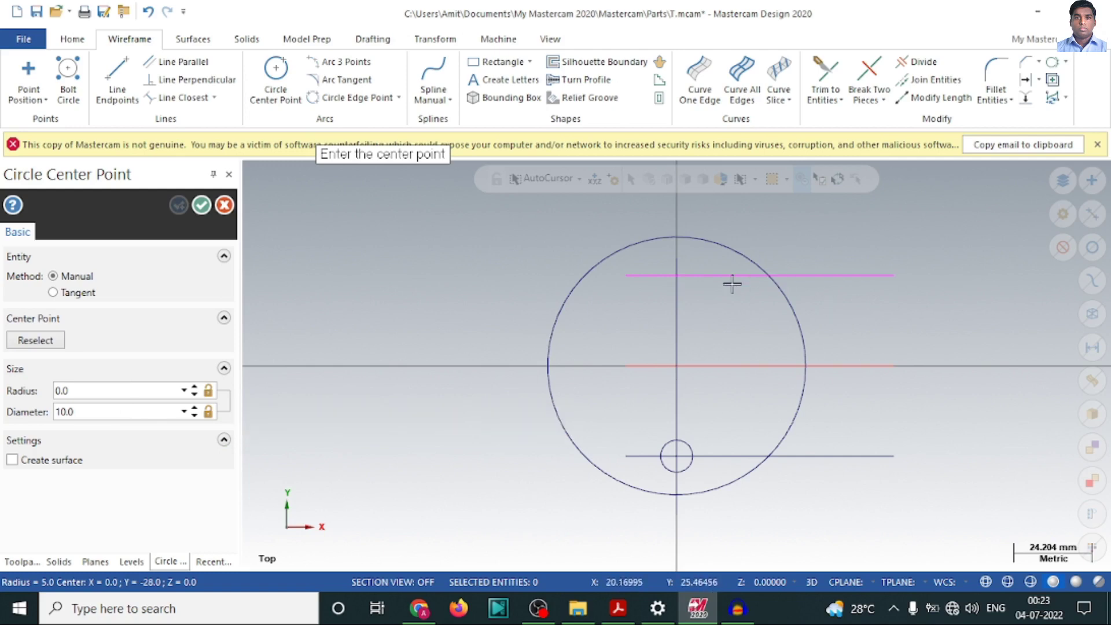
{"action": "left_click", "coordinate": [679, 277]}
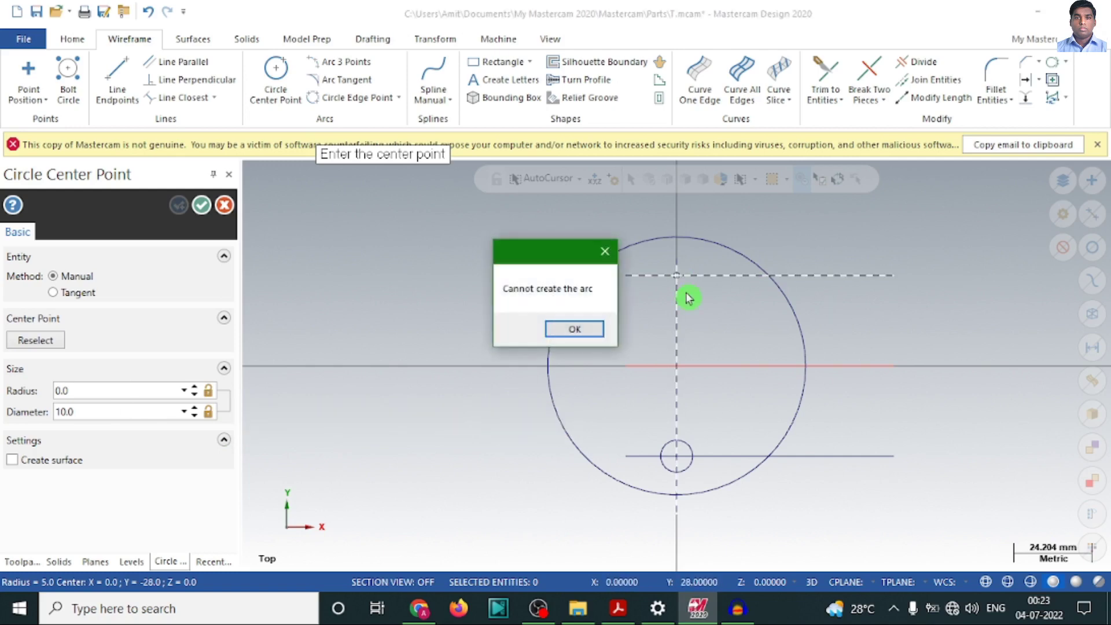
{"action": "left_click", "coordinate": [577, 328]}
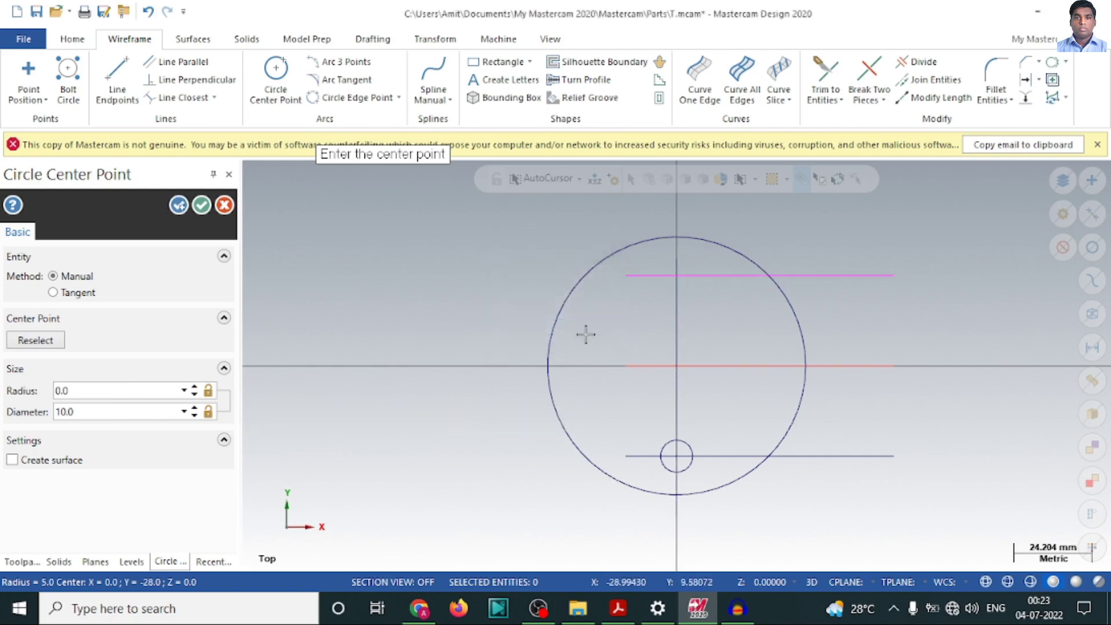
Draw a circle centred where the upper offset line crosses the vertical centre line and set its diameter to 10 mm
{"action": "left_click", "coordinate": [677, 277]}
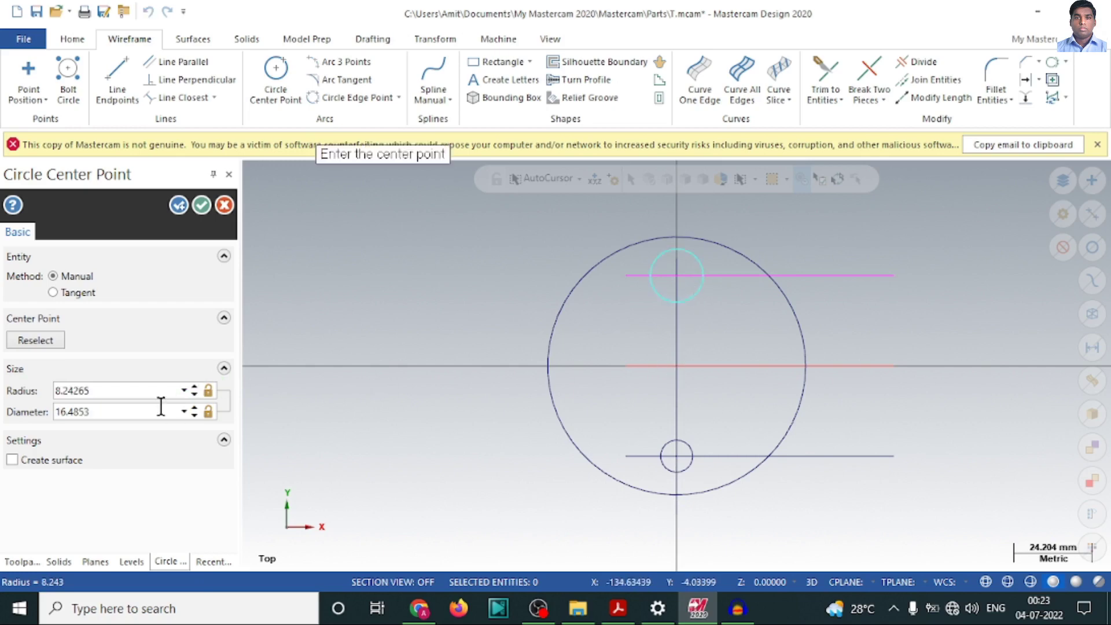
{"action": "left_click", "coordinate": [143, 410]}
{"action": "type", "text": "10"}
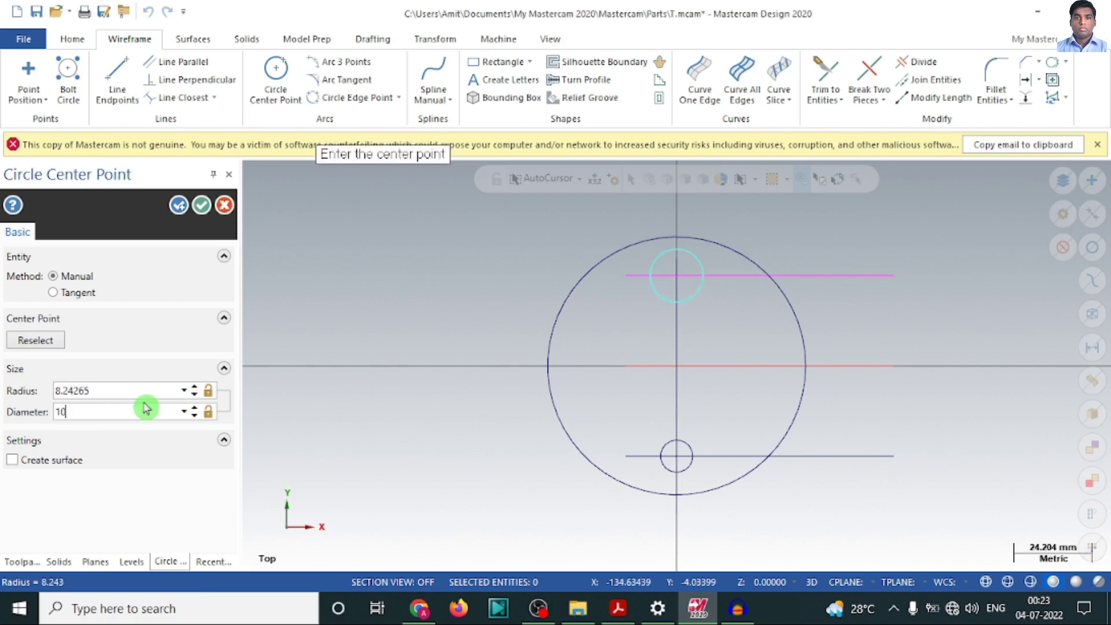
{"action": "key", "text": "Return"}
{"action": "left_click", "coordinate": [202, 210]}
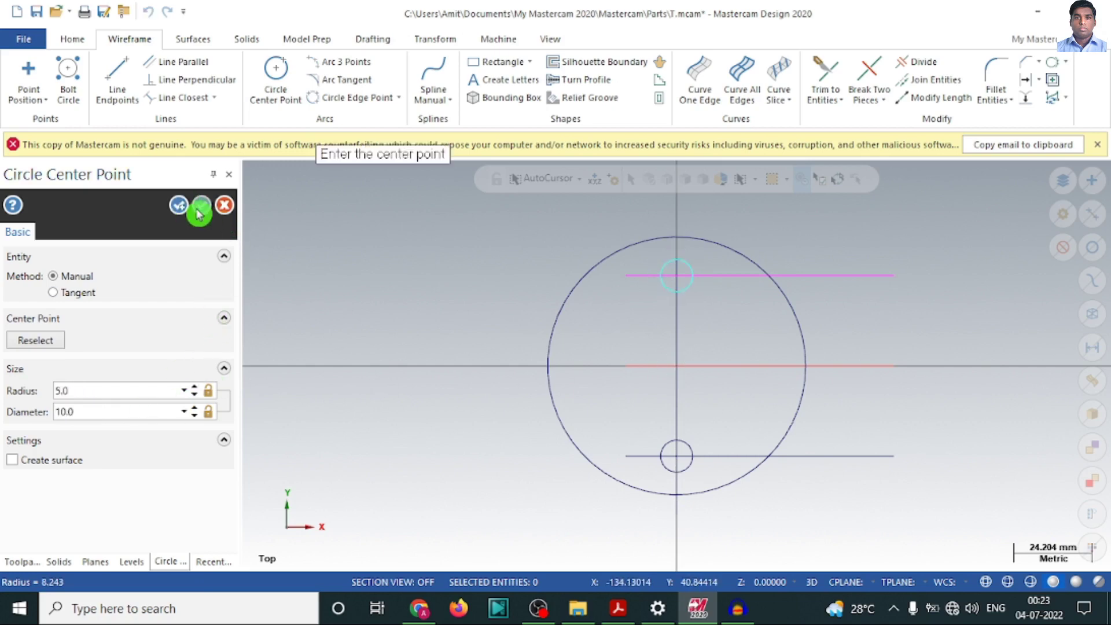
{"action": "left_click", "coordinate": [200, 211]}
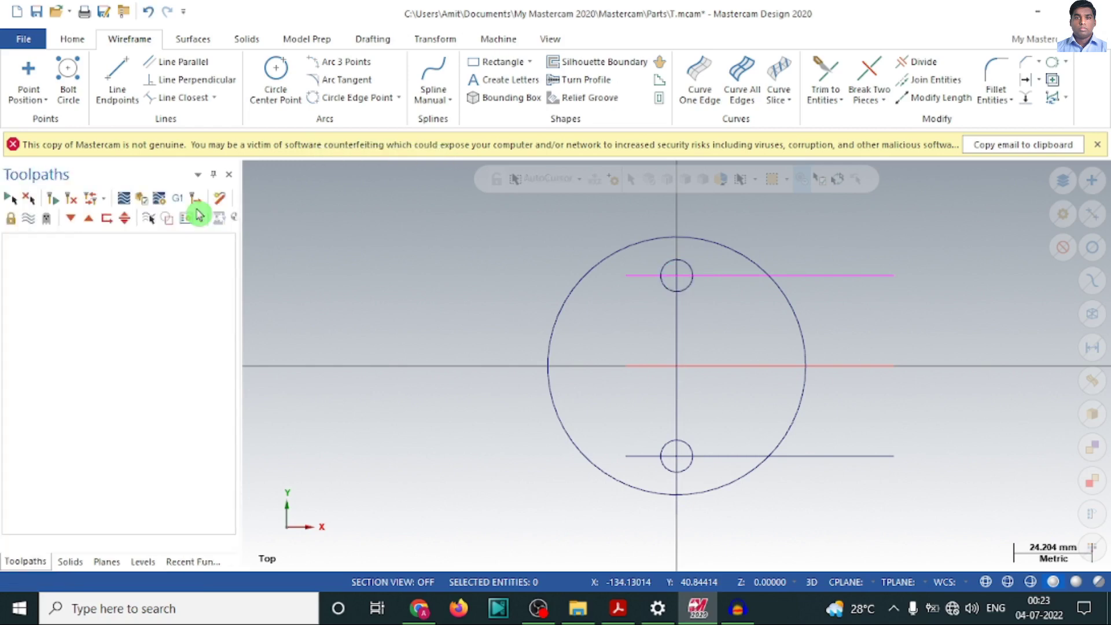
Check the hole spacing in the PDF drawing and offset one copy of the vertical centre line 28 mm toward the negative X side
{"action": "left_click", "coordinate": [631, 616]}
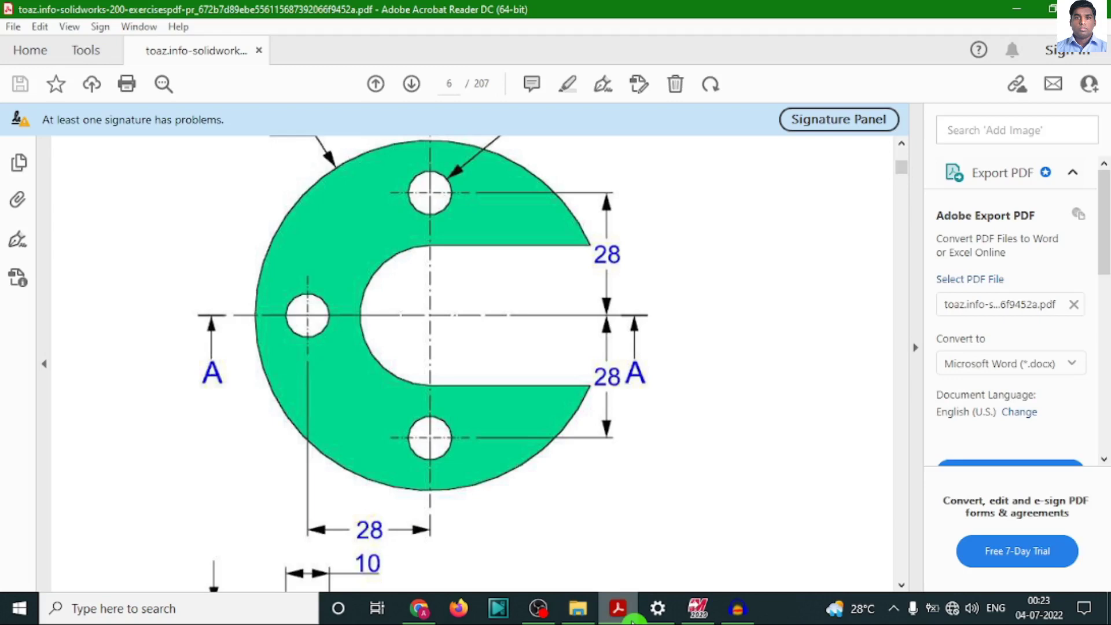
{"action": "left_click", "coordinate": [631, 618]}
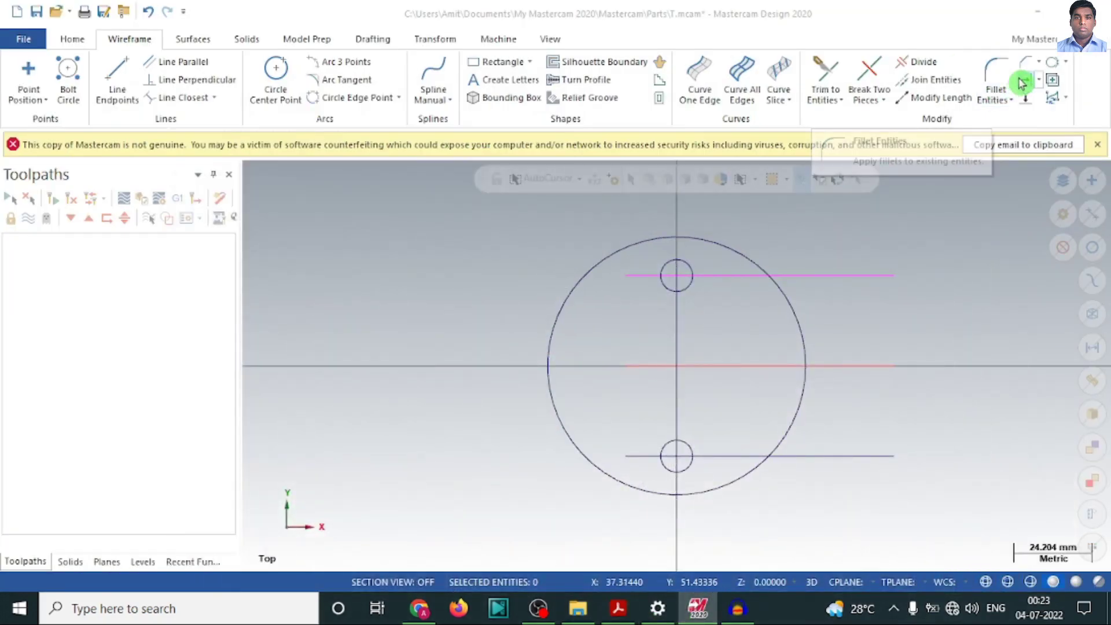
{"action": "left_click", "coordinate": [676, 330]}
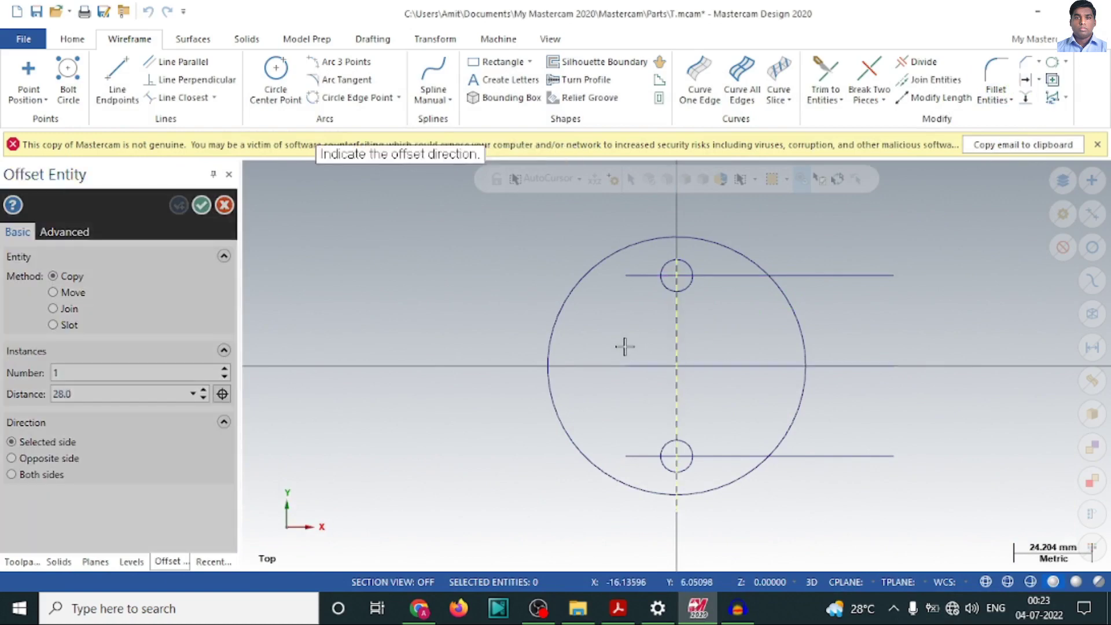
{"action": "left_click", "coordinate": [658, 410]}
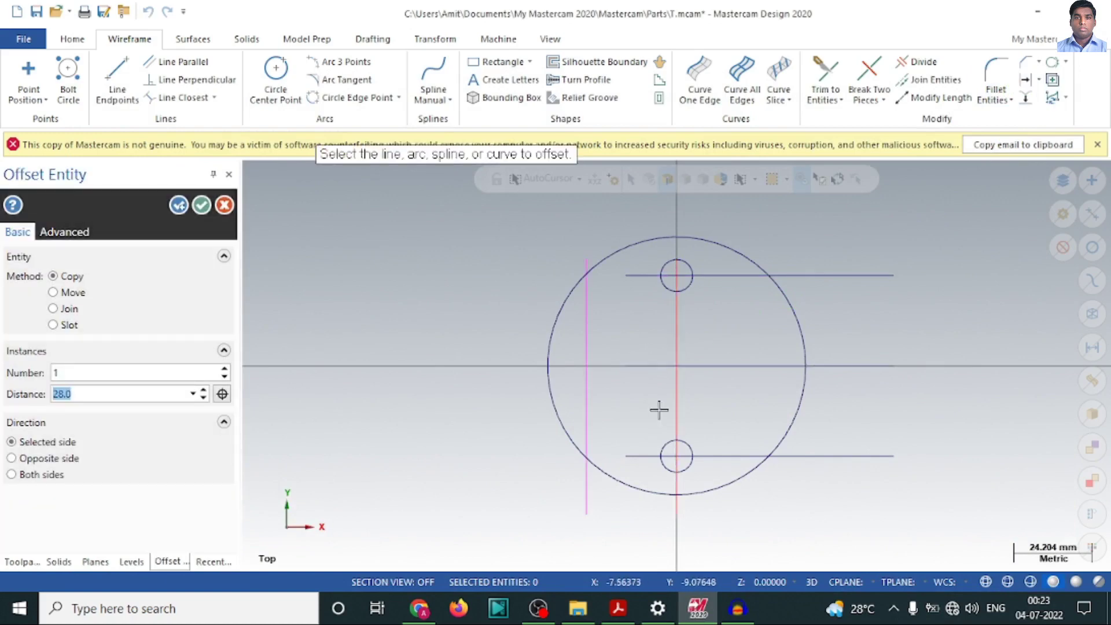
{"action": "left_click", "coordinate": [177, 212]}
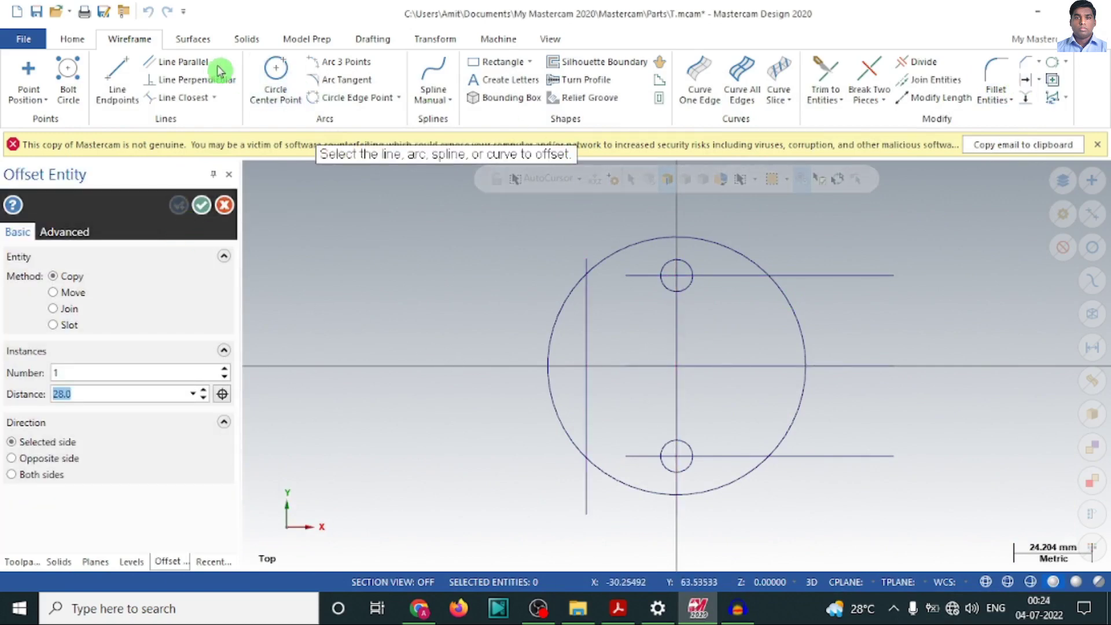
{"action": "left_click", "coordinate": [212, 207]}
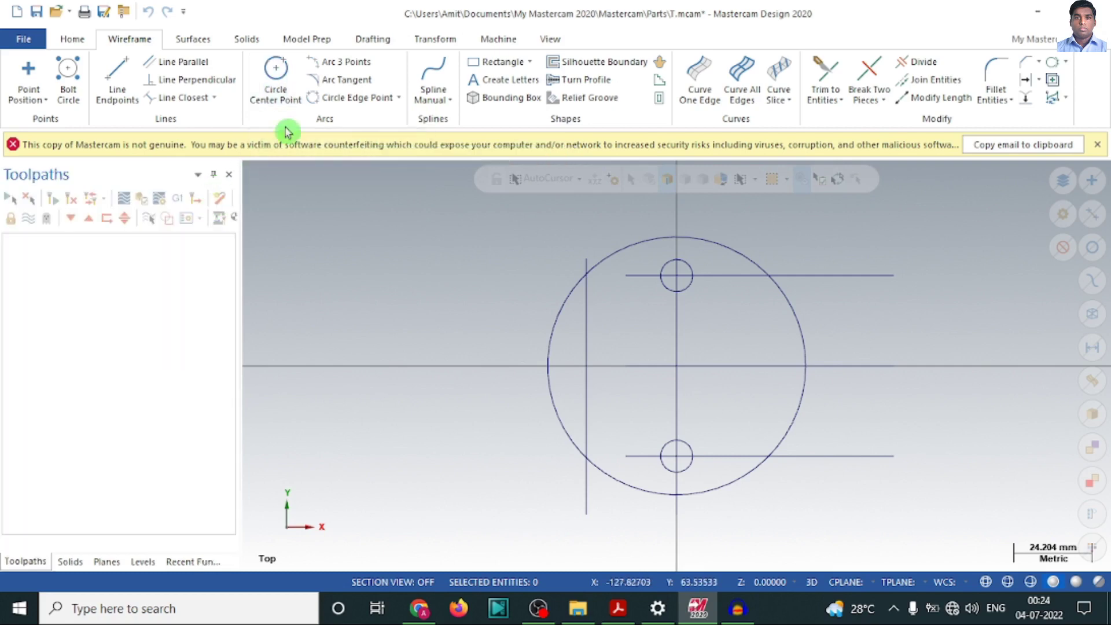
Draw a horizontal line from the large circle's centre past its edge on the negative X side, crossing the vertical offset line
{"action": "left_click", "coordinate": [275, 78]}
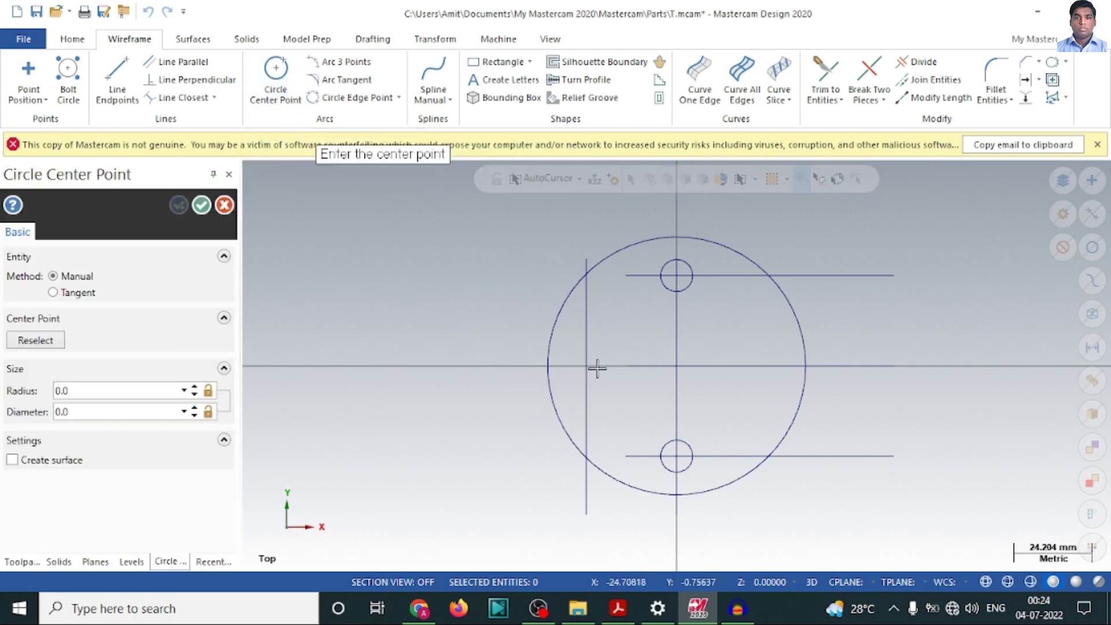
{"action": "left_click", "coordinate": [201, 205]}
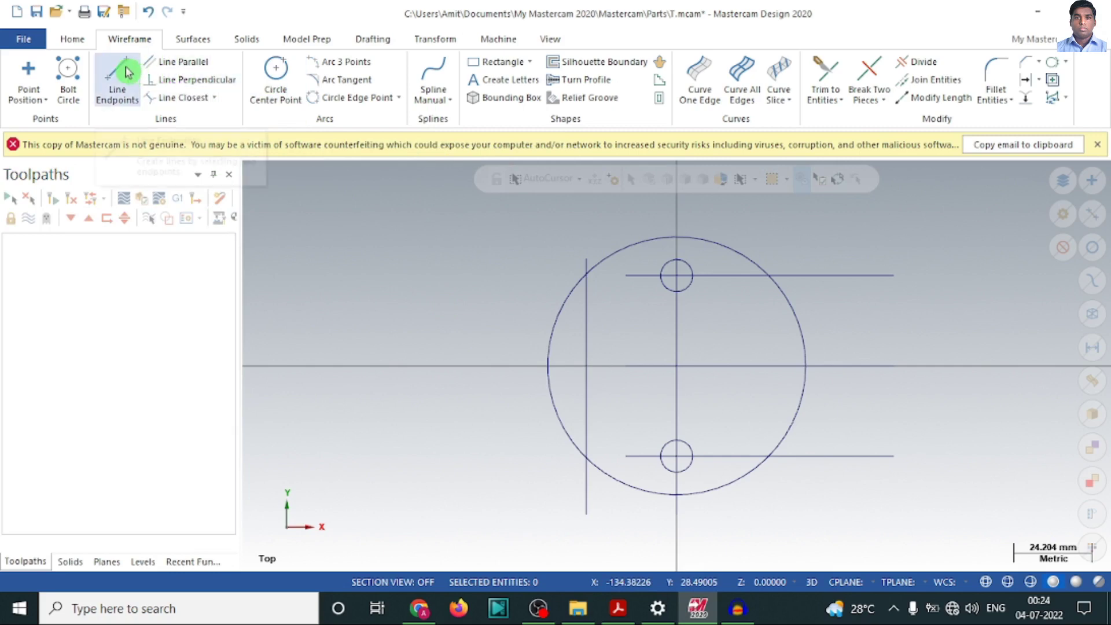
{"action": "left_click", "coordinate": [117, 81]}
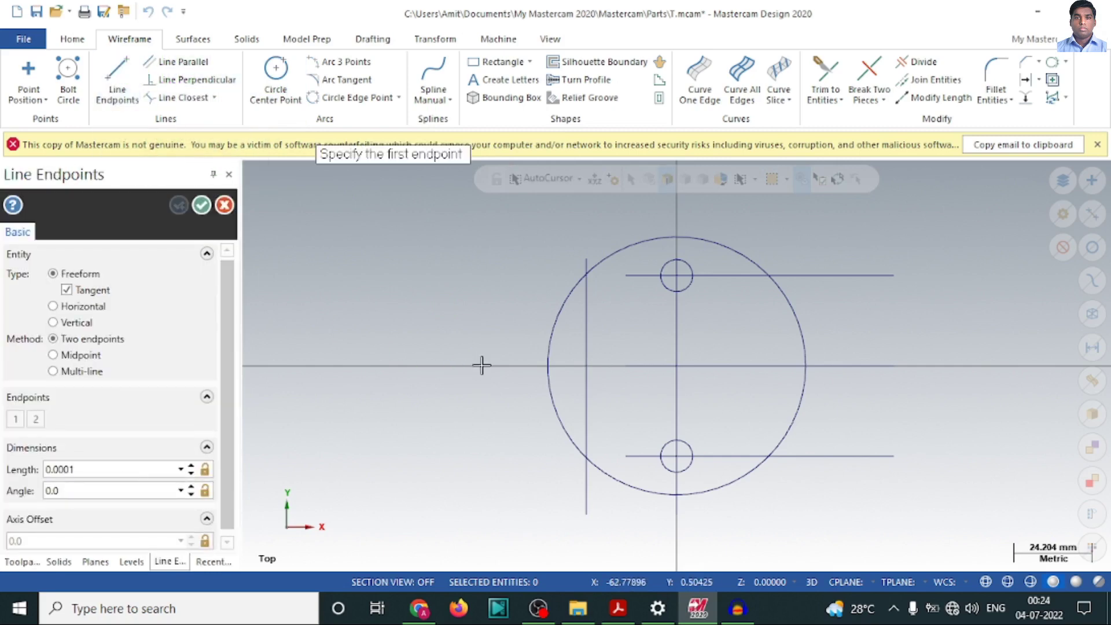
{"action": "left_click", "coordinate": [669, 366]}
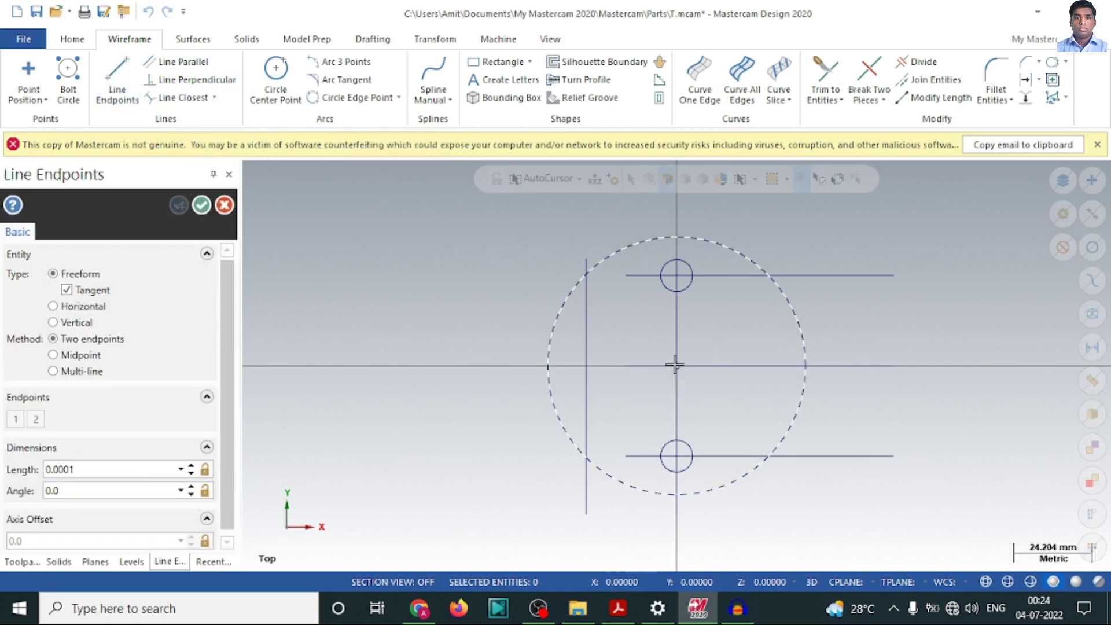
{"action": "left_click", "coordinate": [449, 369]}
{"action": "left_click", "coordinate": [202, 205]}
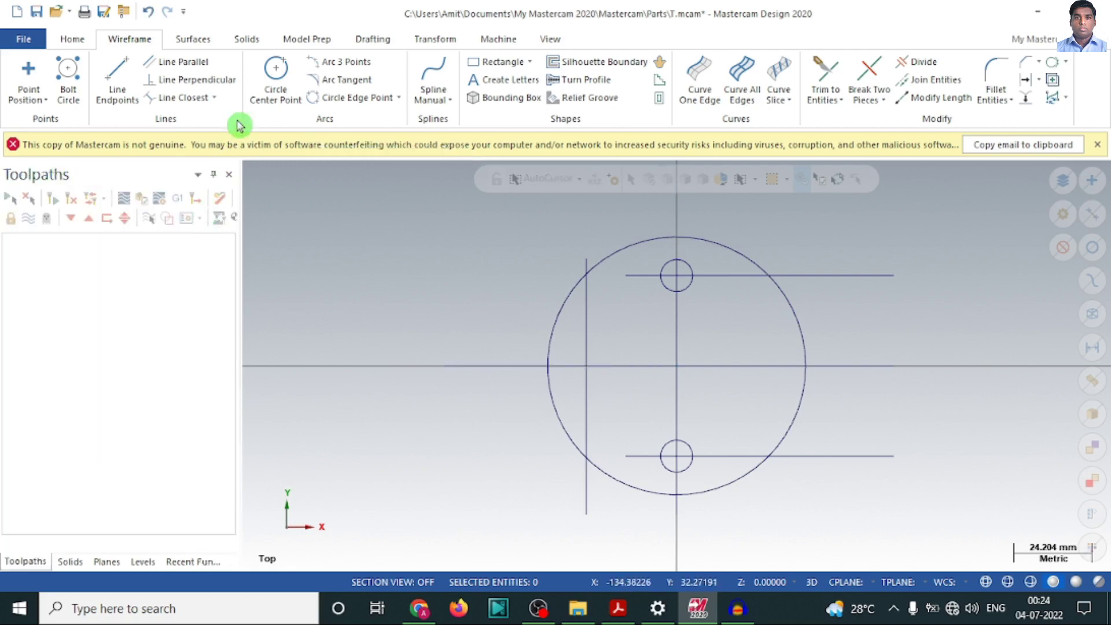
Draw a circle centred where the vertical offset line crosses the horizontal line and set its diameter to 10 mm
{"action": "left_click", "coordinate": [275, 78]}
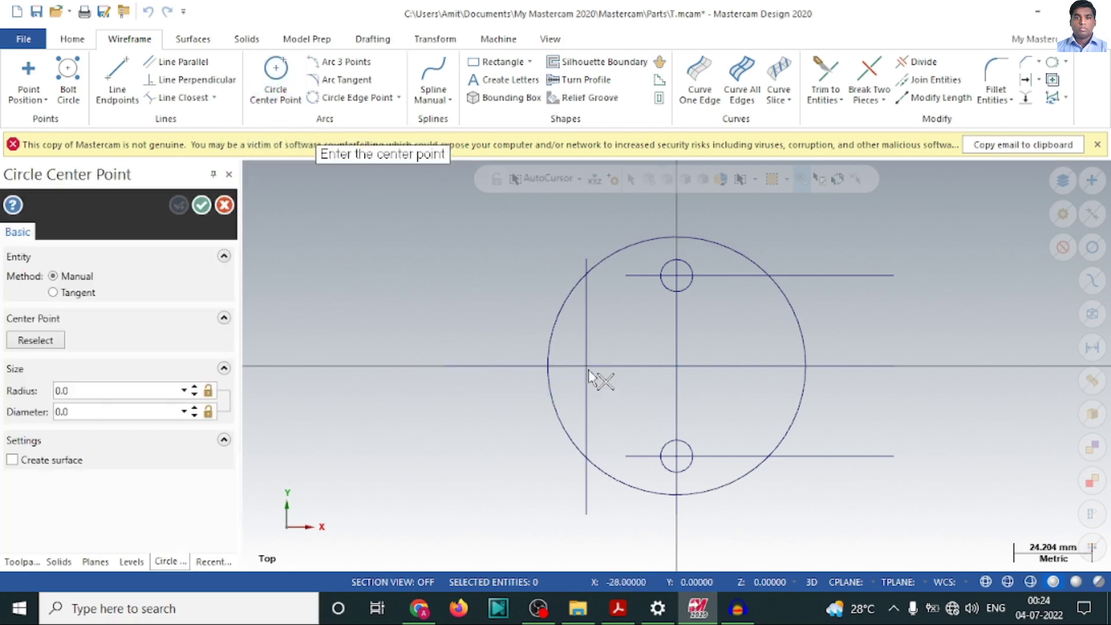
{"action": "left_click", "coordinate": [586, 366]}
{"action": "left_click", "coordinate": [600, 382]}
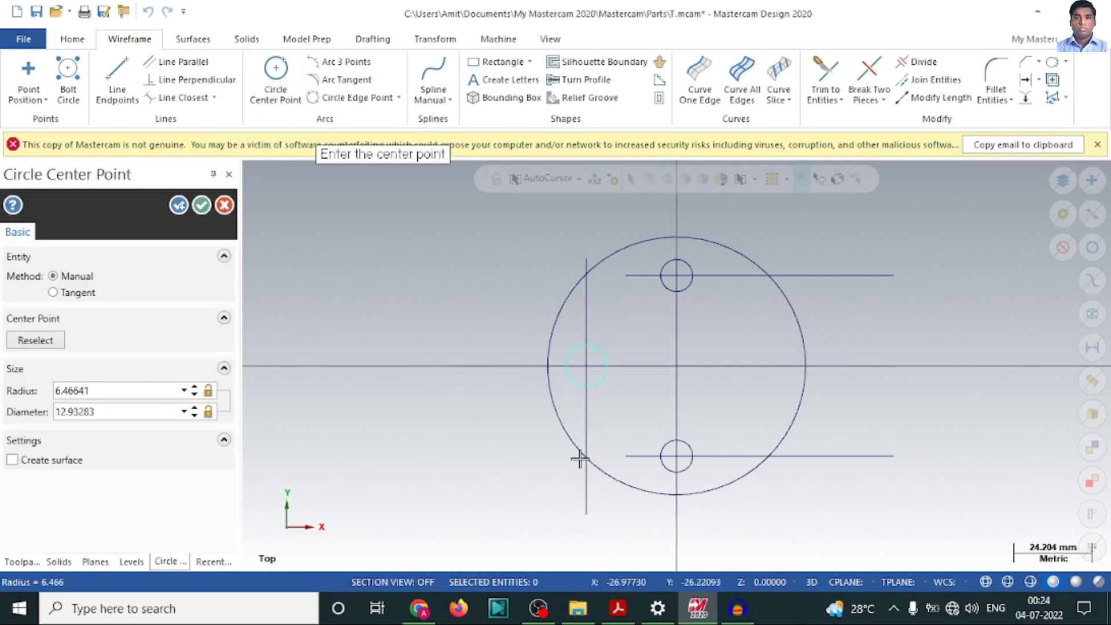
{"action": "left_click", "coordinate": [141, 411]}
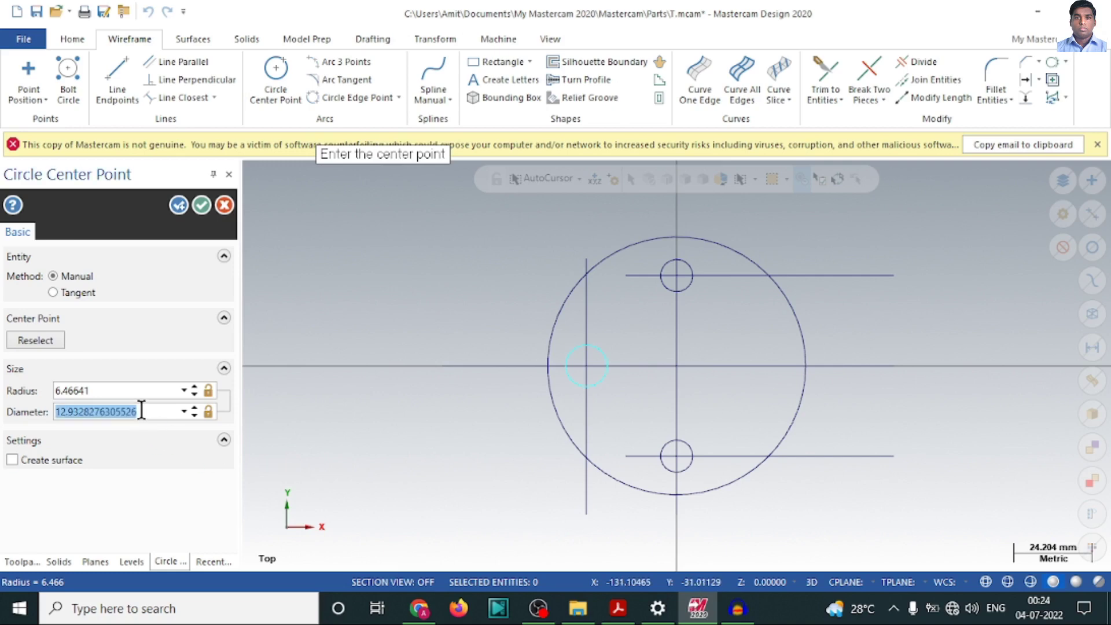
{"action": "type", "text": "10"}
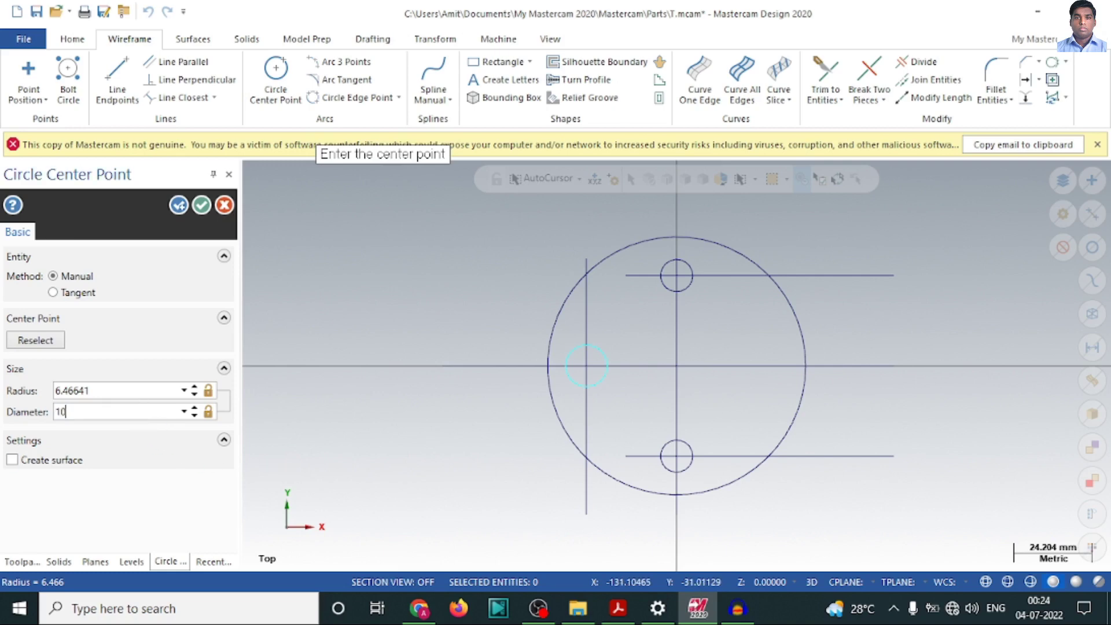
{"action": "left_click", "coordinate": [202, 203]}
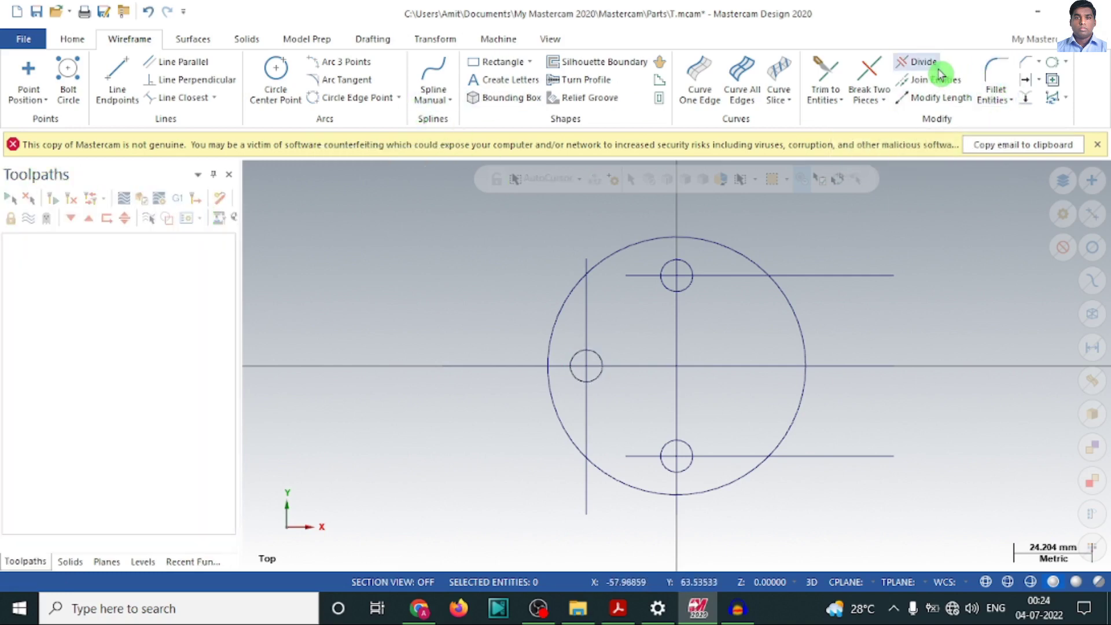
Remove the upper horizontal offset line on both sides of and inside the upper hole with the Divide tool in Trim mode
{"action": "left_click", "coordinate": [919, 62]}
{"action": "left_click", "coordinate": [727, 276]}
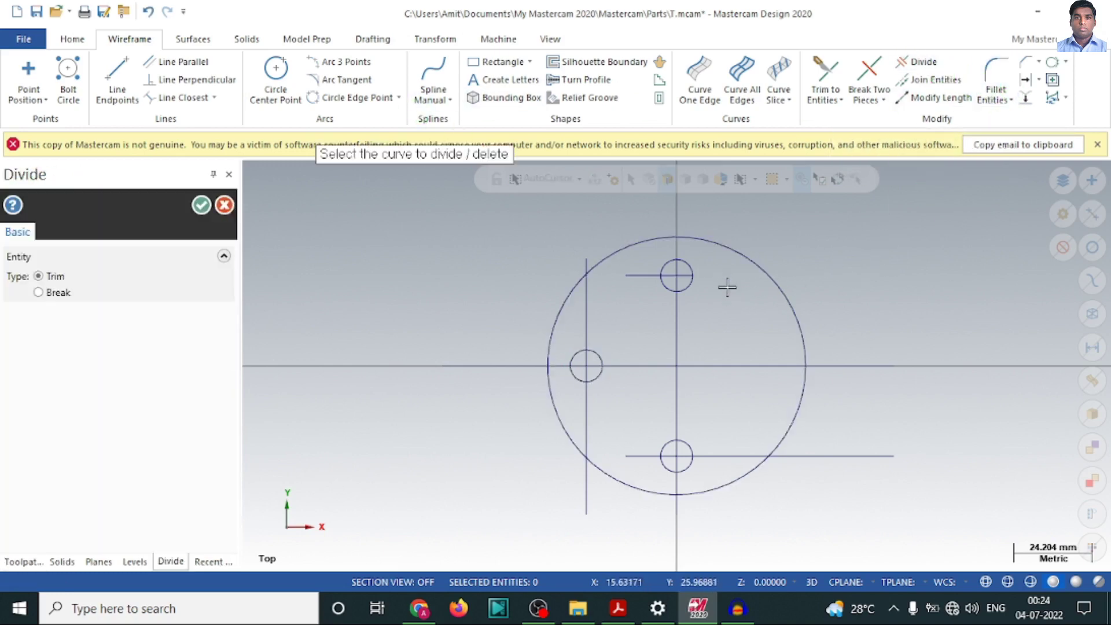
{"action": "left_click", "coordinate": [636, 277]}
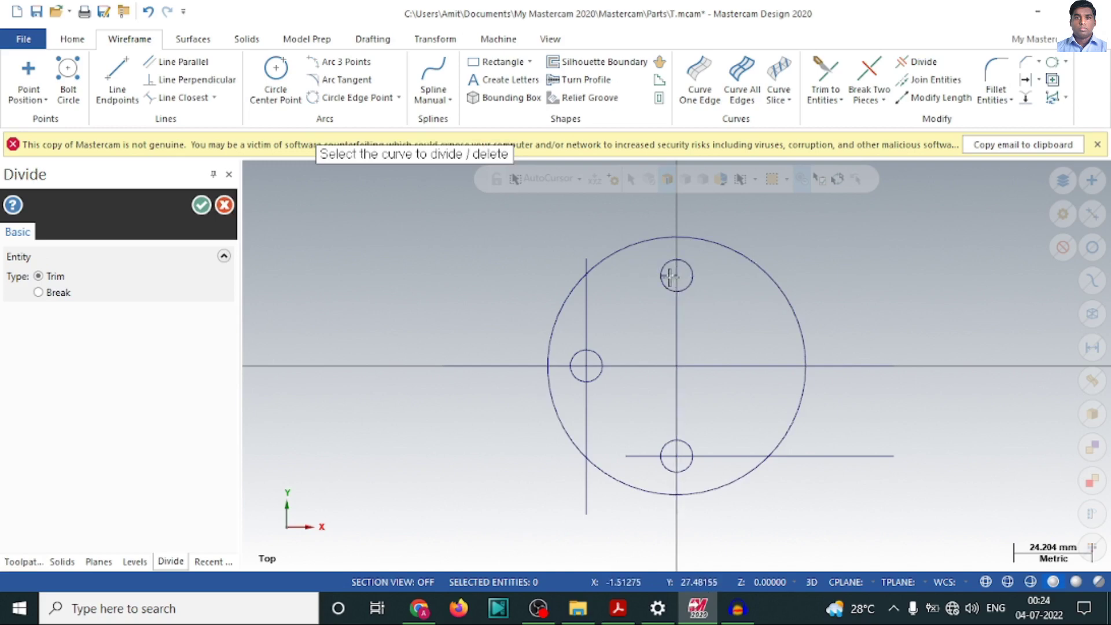
{"action": "left_click", "coordinate": [680, 283]}
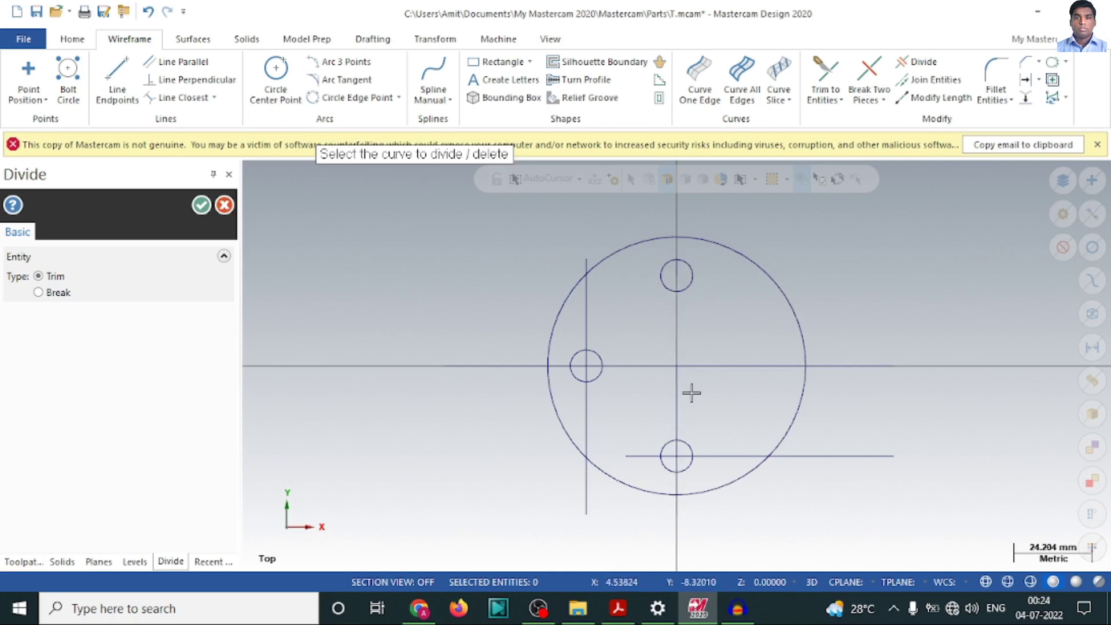
Trim away the lower horizontal offset line and the part of the vertical offset line below the negative X side hole
{"action": "left_click", "coordinate": [725, 456]}
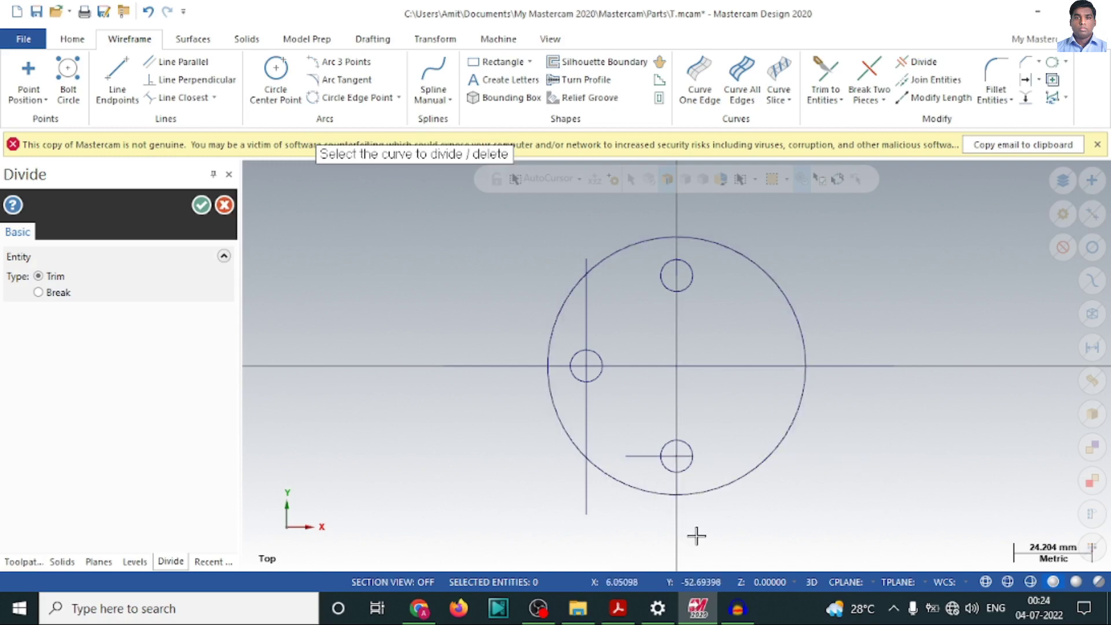
{"action": "scroll", "coordinate": [676, 457], "scroll_direction": "up", "scroll_amount": 4}
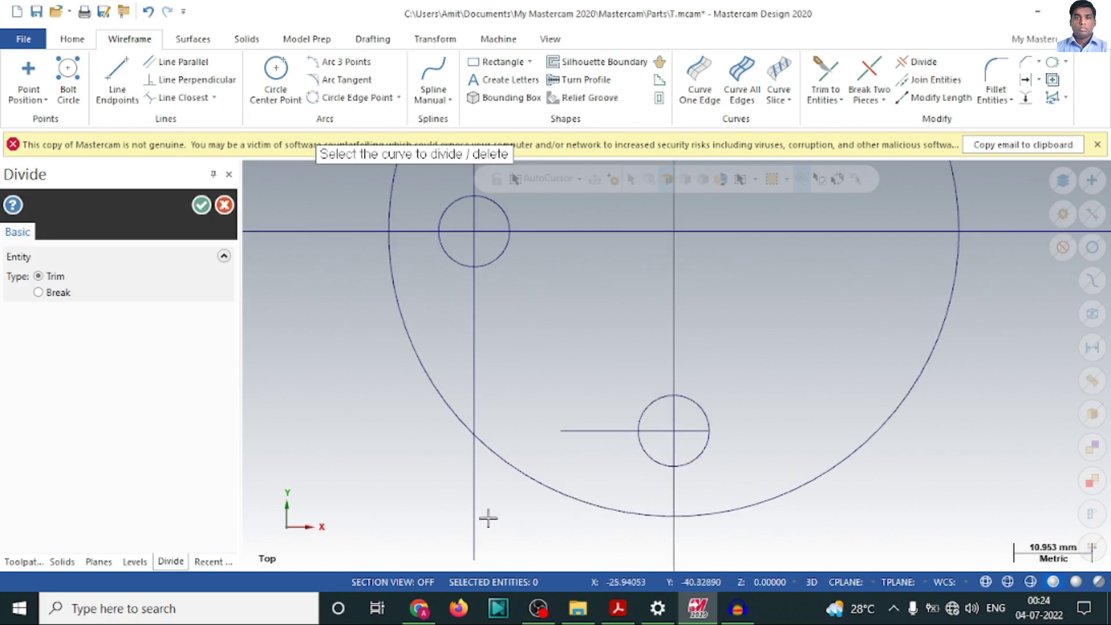
{"action": "left_click", "coordinate": [474, 390]}
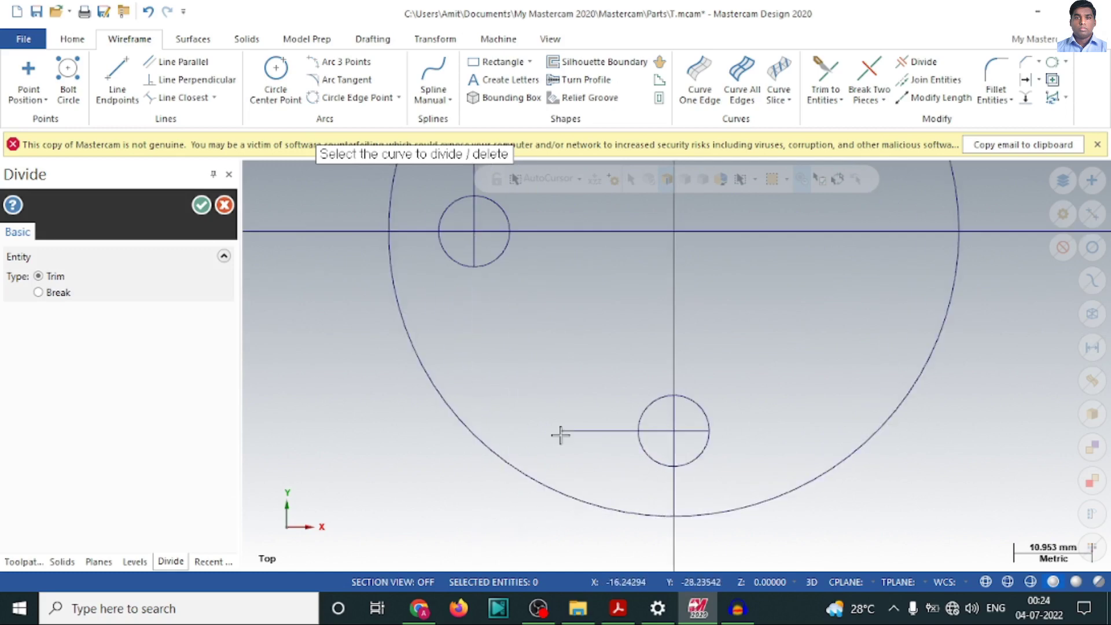
{"action": "left_click", "coordinate": [591, 435]}
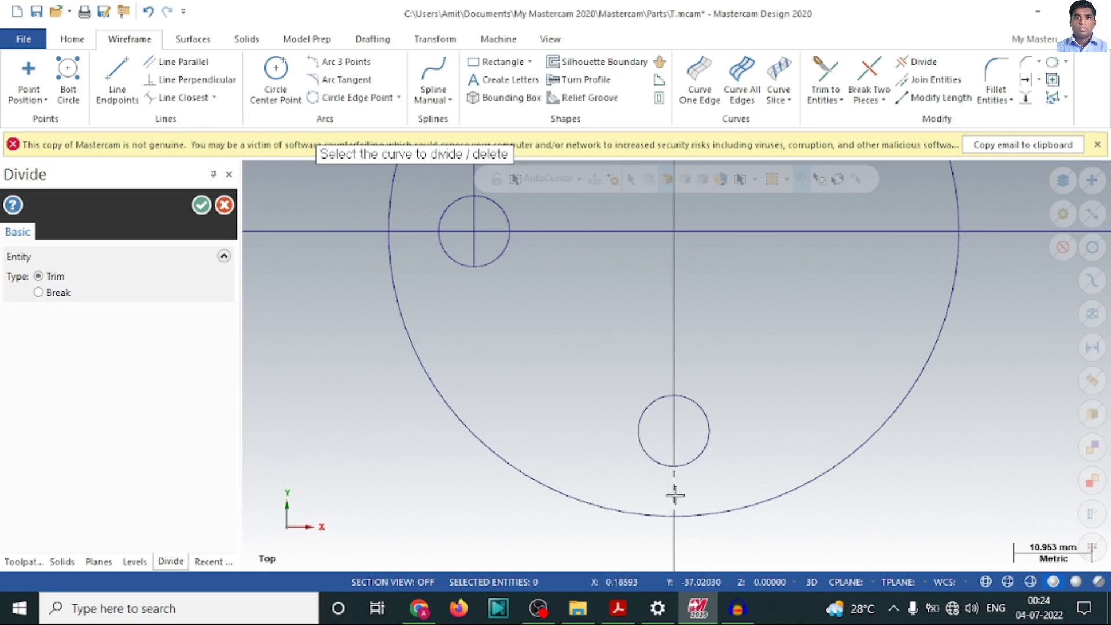
{"action": "scroll", "coordinate": [733, 422], "scroll_direction": "down", "scroll_amount": 5}
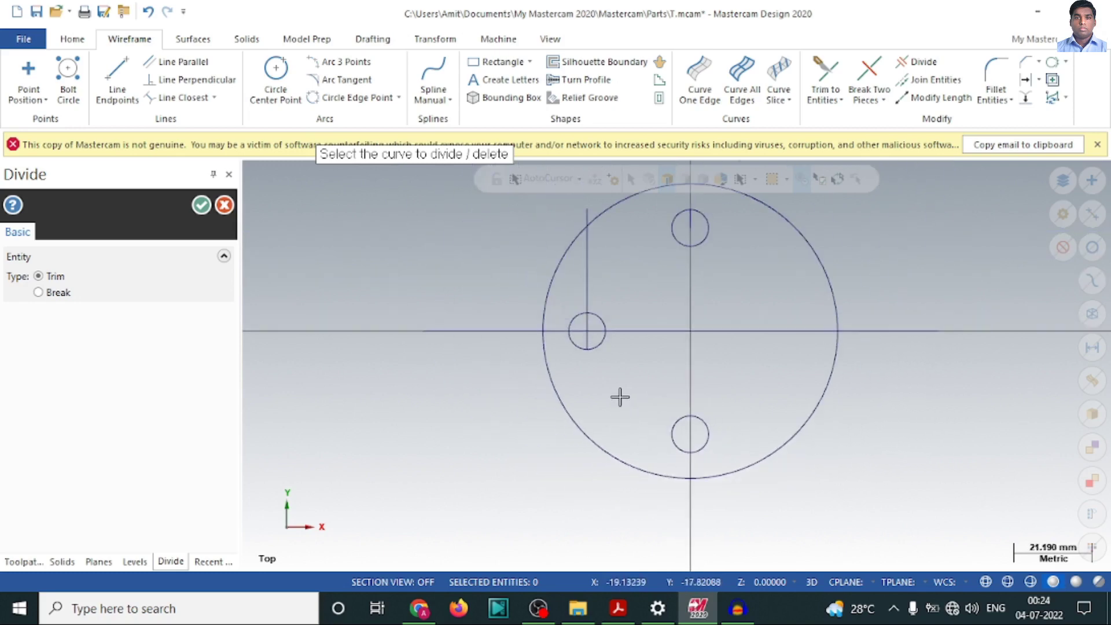
{"action": "key", "text": "Escape"}
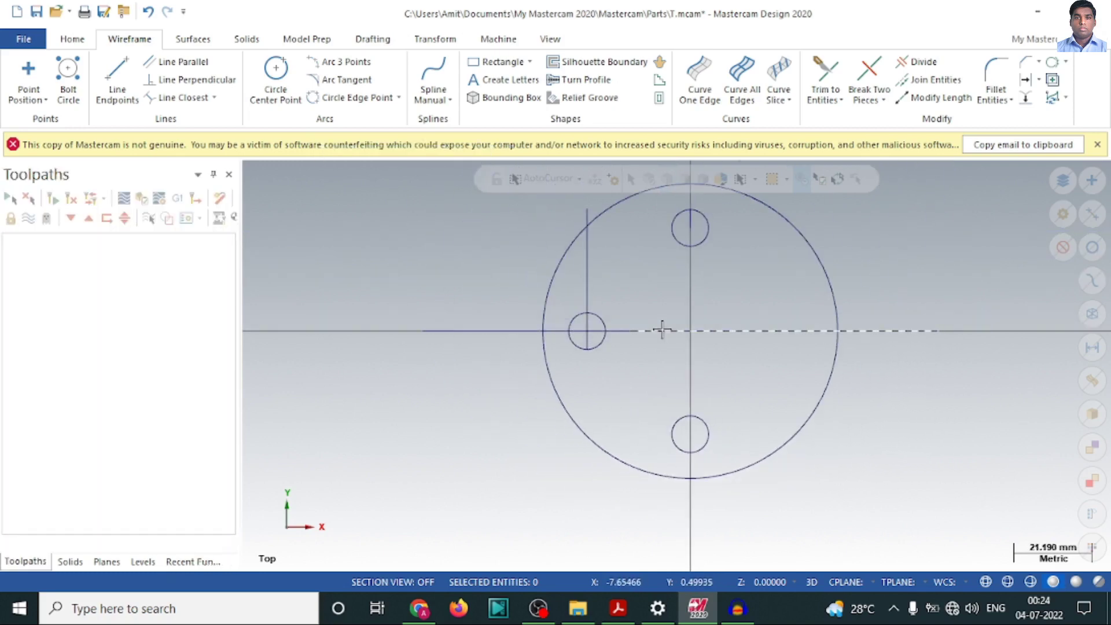
Delete the horizontal construction line that extends past the large circle on the positive X side
{"action": "right_click", "coordinate": [662, 330]}
{"action": "left_click", "coordinate": [744, 533]}
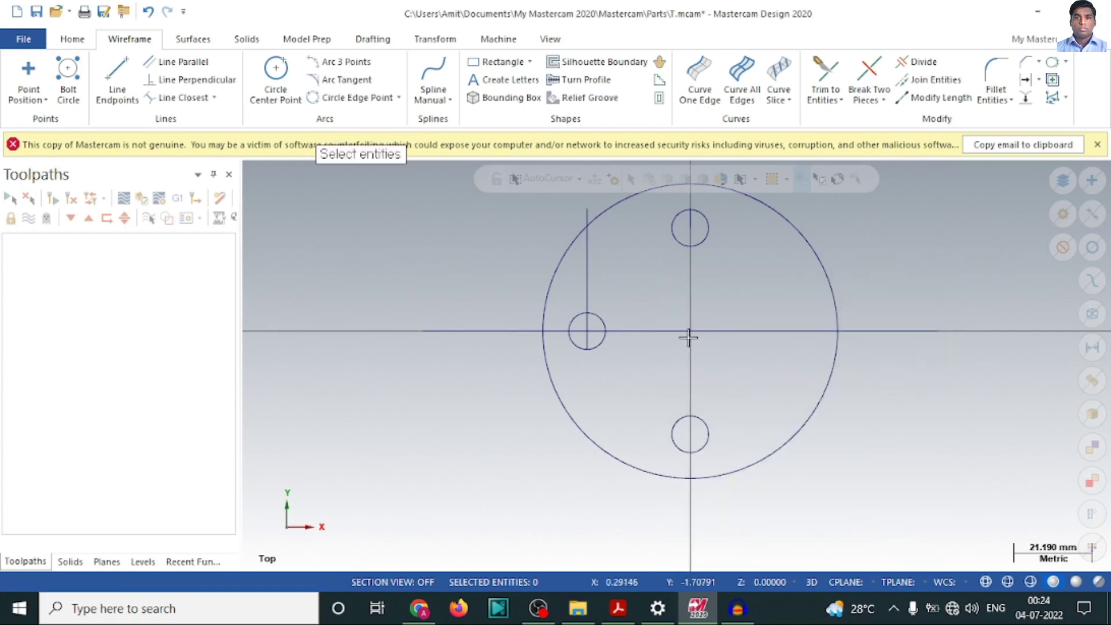
{"action": "left_click", "coordinate": [622, 213]}
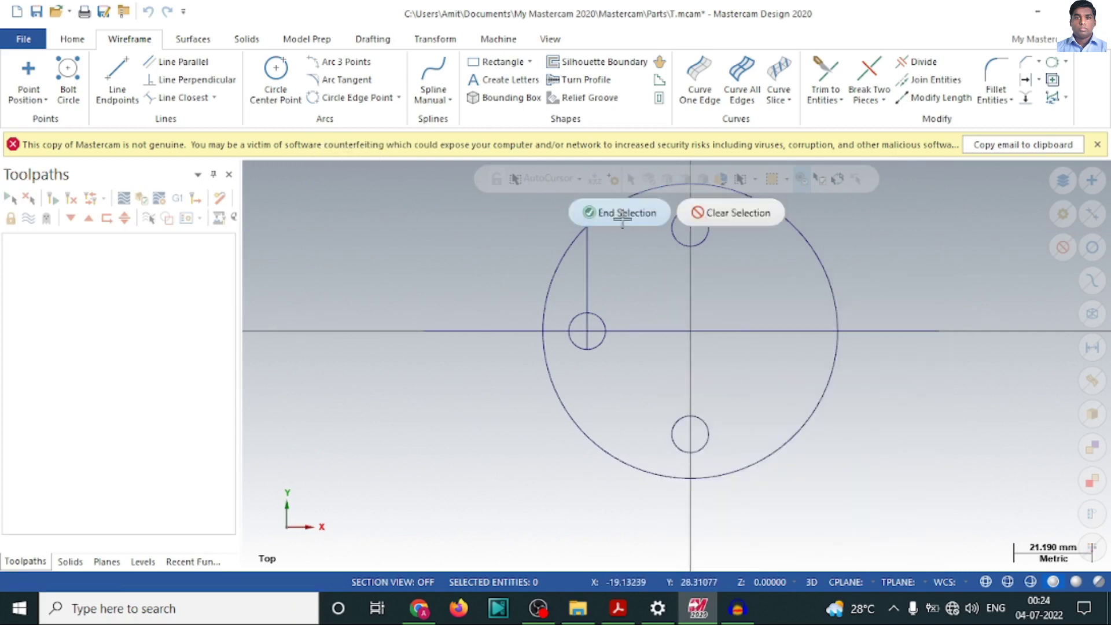
{"action": "left_click", "coordinate": [763, 333]}
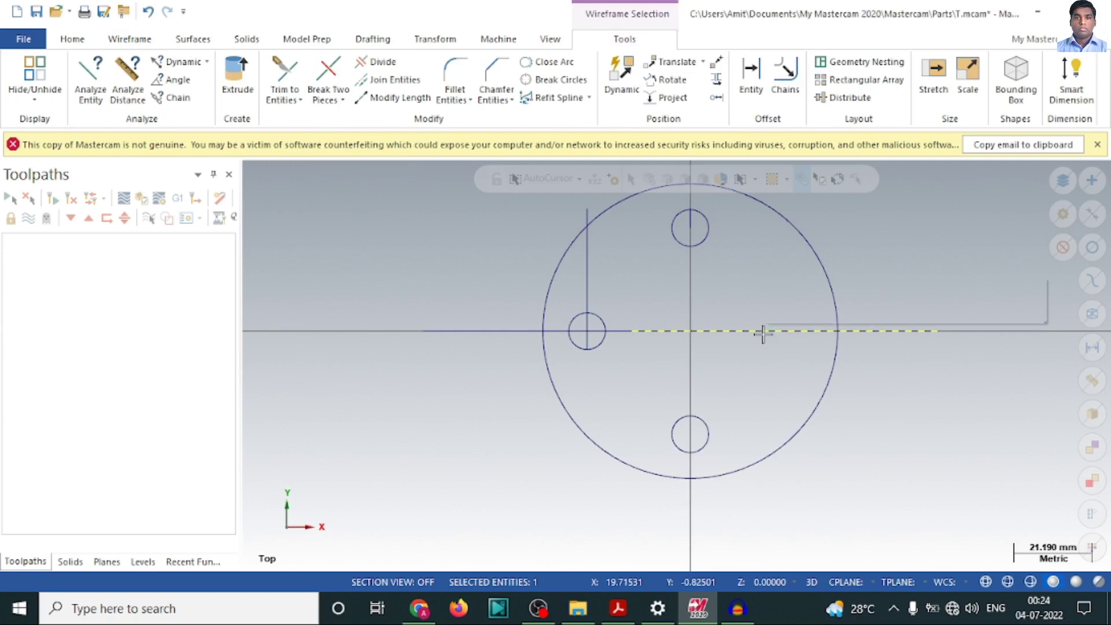
{"action": "right_click", "coordinate": [762, 331]}
{"action": "left_click", "coordinate": [816, 519]}
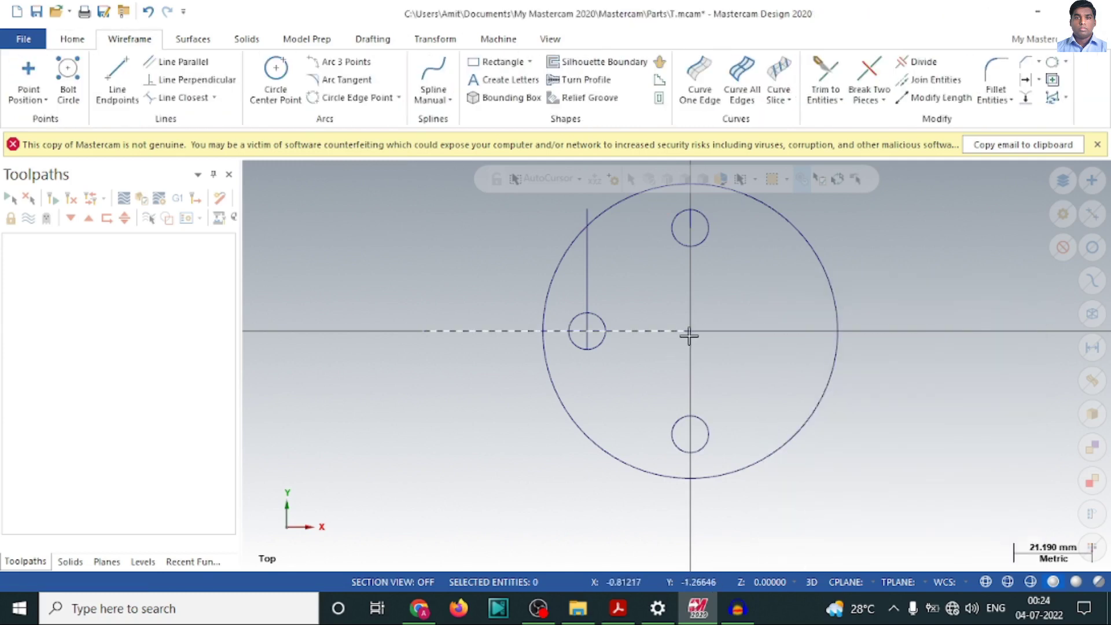
Delete the horizontal line running toward negative X and the remaining piece of the vertical offset line
{"action": "left_click", "coordinate": [663, 331]}
{"action": "right_click", "coordinate": [663, 331]}
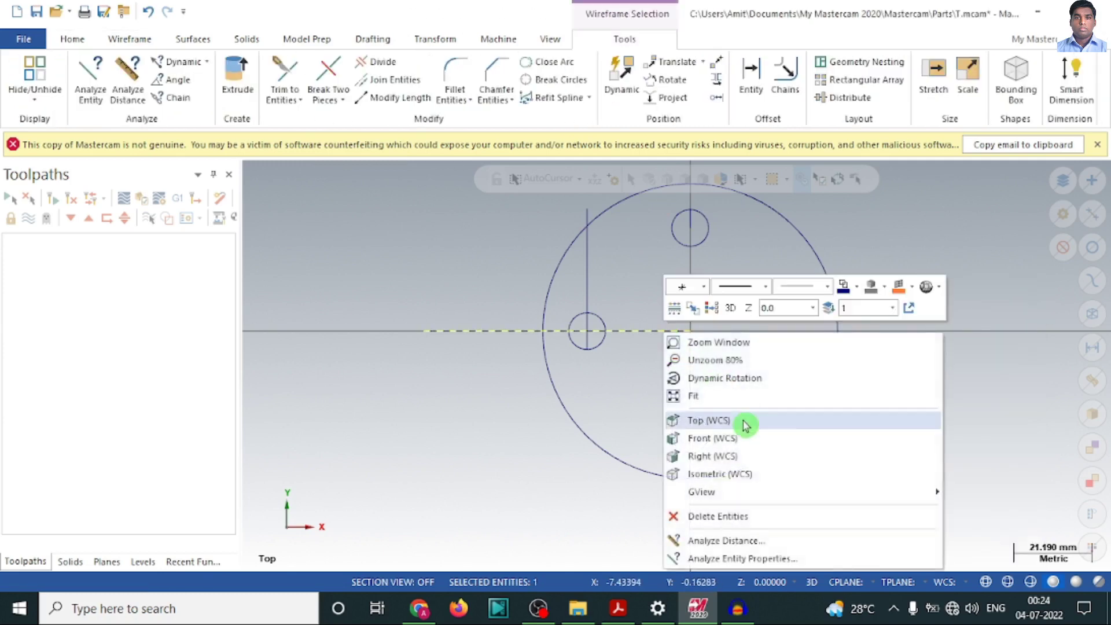
{"action": "left_click", "coordinate": [761, 520]}
{"action": "left_click", "coordinate": [588, 248]}
{"action": "right_click", "coordinate": [589, 254]}
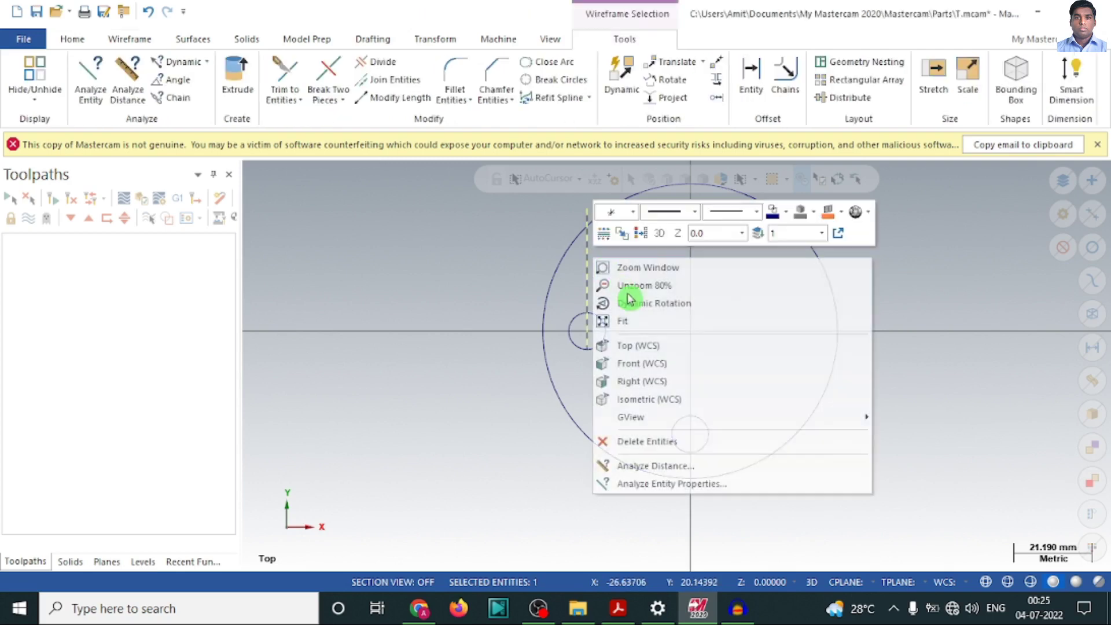
{"action": "left_click", "coordinate": [677, 442]}
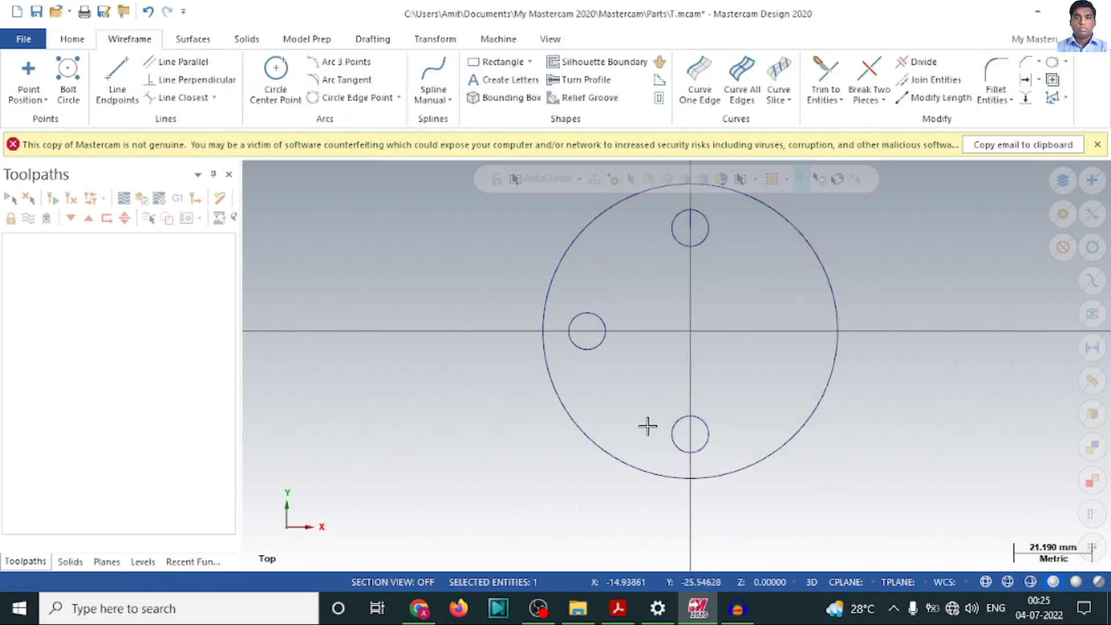
Switch to the PDF drawing and examine the plate's plan view and section A-A for the size of the open slot
{"action": "scroll", "coordinate": [659, 328], "scroll_direction": "down", "scroll_amount": 3}
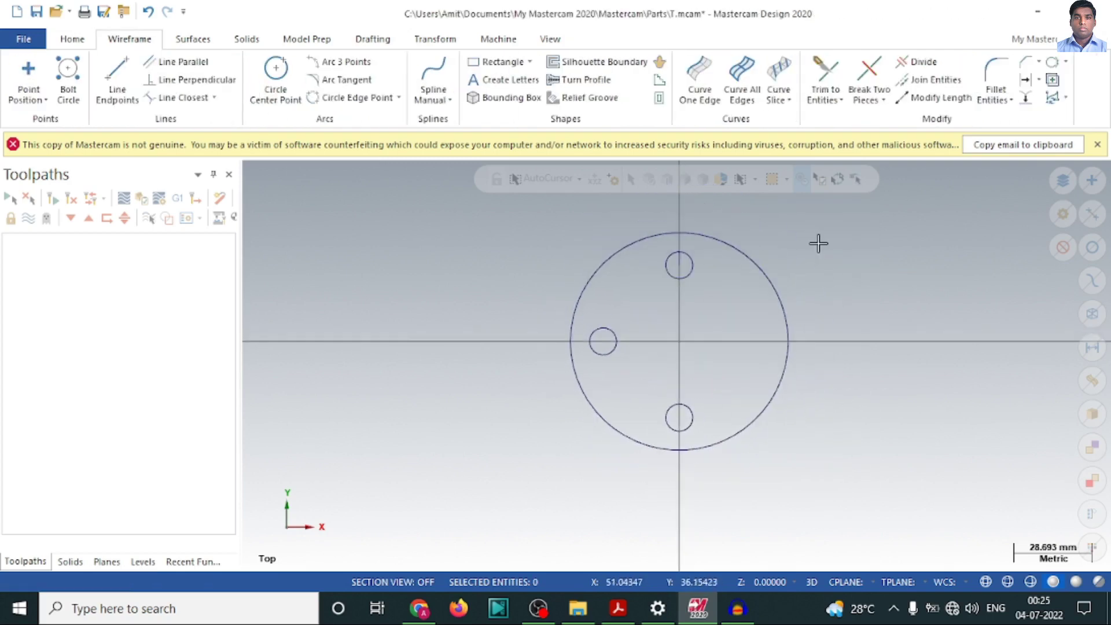
{"action": "scroll", "coordinate": [749, 227], "scroll_direction": "up", "scroll_amount": 1}
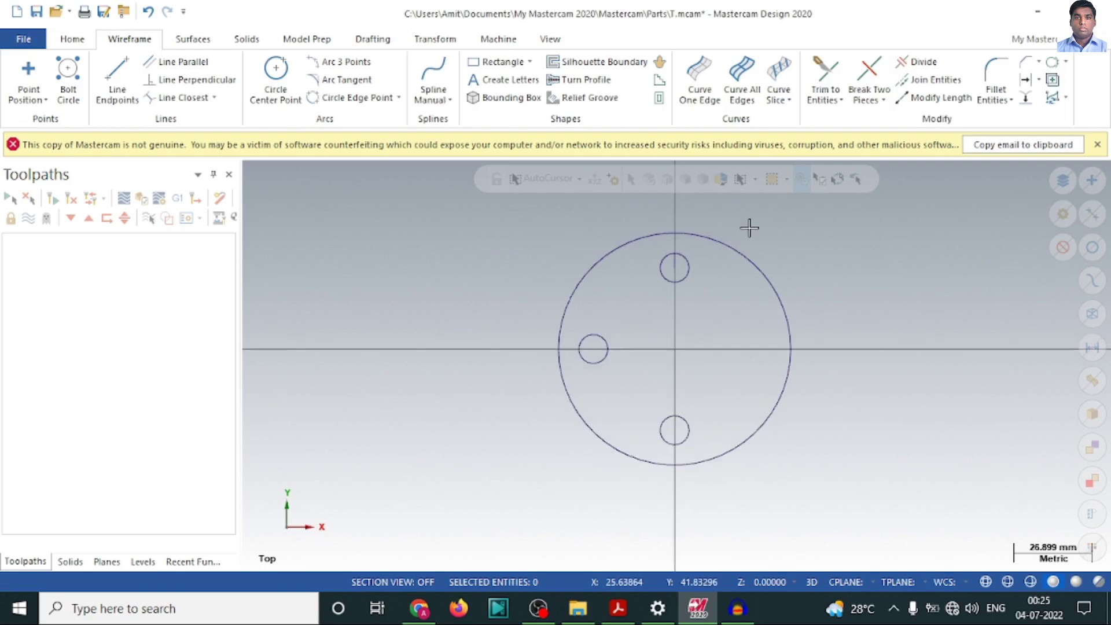
{"action": "left_click", "coordinate": [615, 610]}
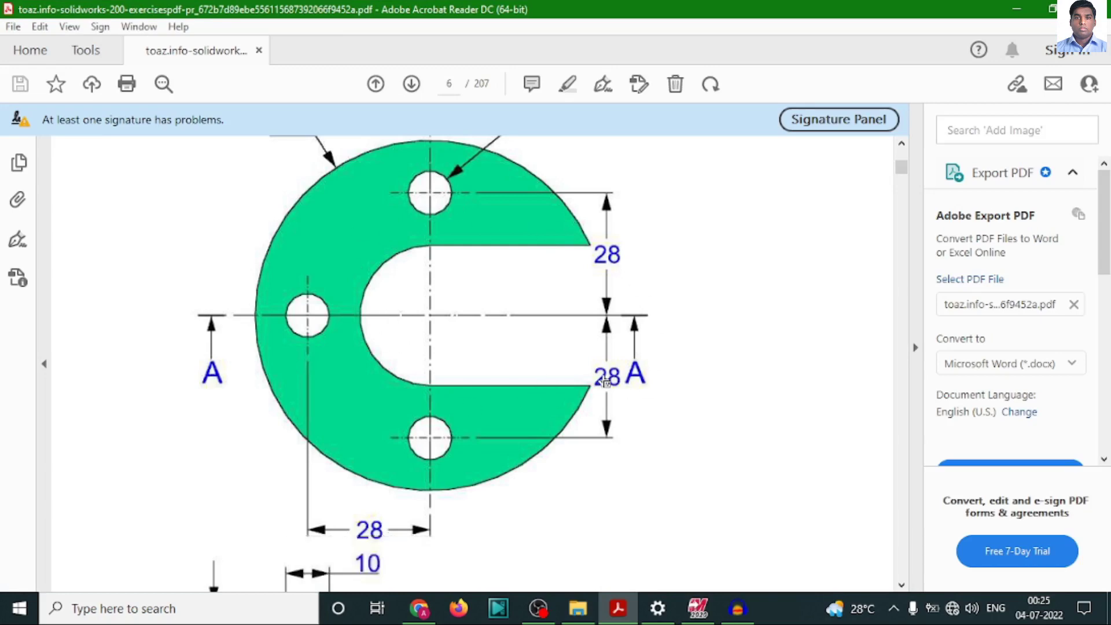
{"action": "scroll", "coordinate": [602, 382], "scroll_direction": "up", "scroll_amount": 3}
{"action": "scroll", "coordinate": [605, 381], "scroll_direction": "down", "scroll_amount": 4}
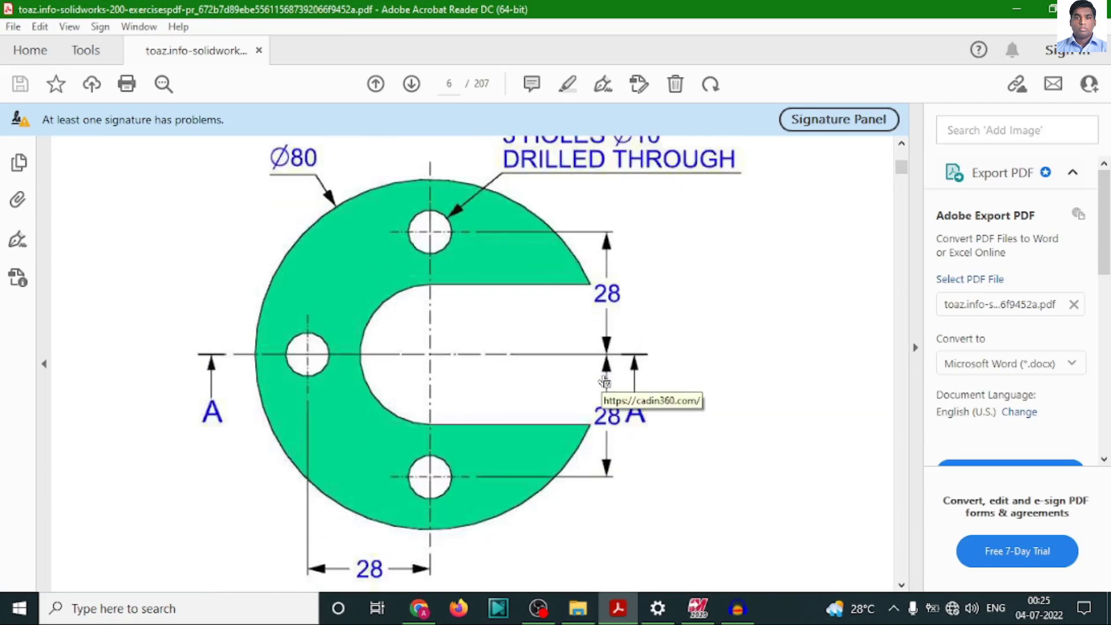
{"action": "scroll", "coordinate": [604, 381], "scroll_direction": "down", "scroll_amount": 5}
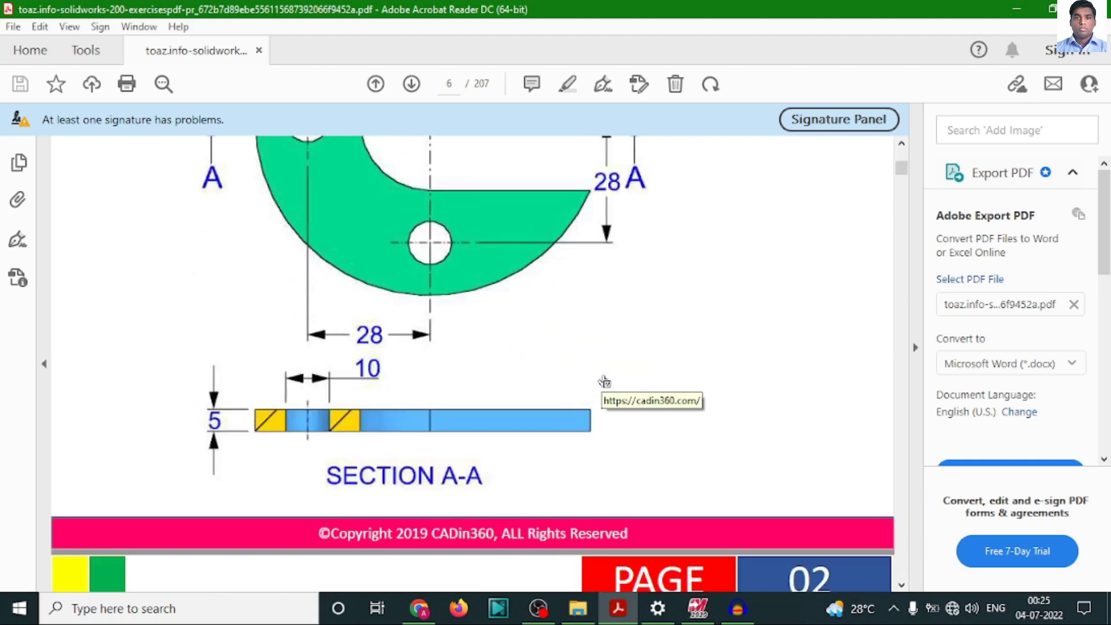
{"action": "scroll", "coordinate": [605, 382], "scroll_direction": "up", "scroll_amount": 5}
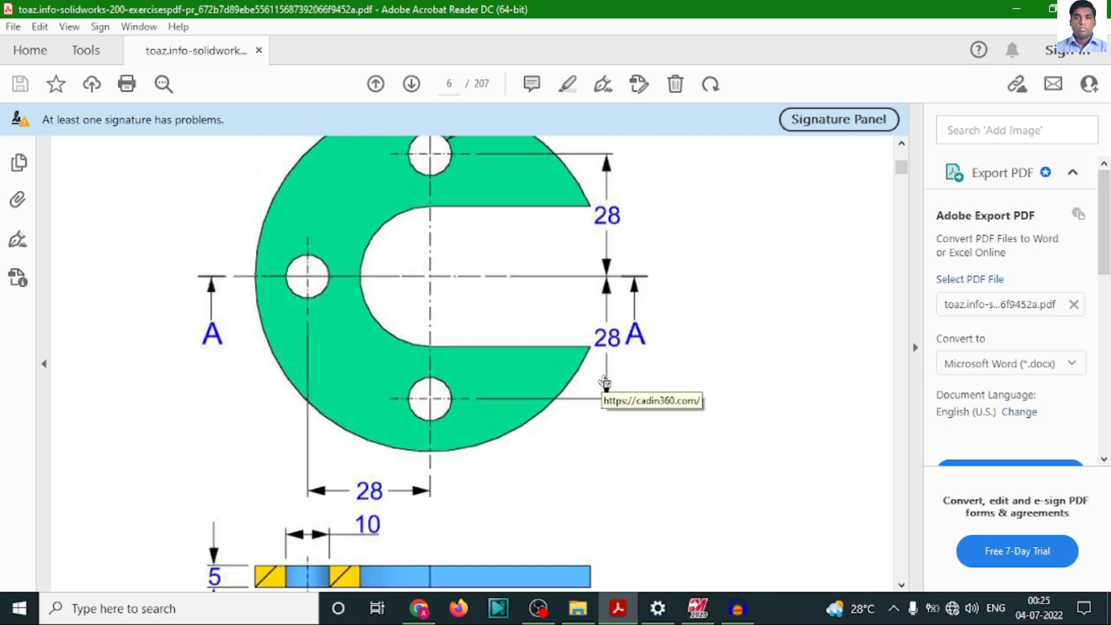
{"action": "scroll", "coordinate": [604, 382], "scroll_direction": "down", "scroll_amount": 1}
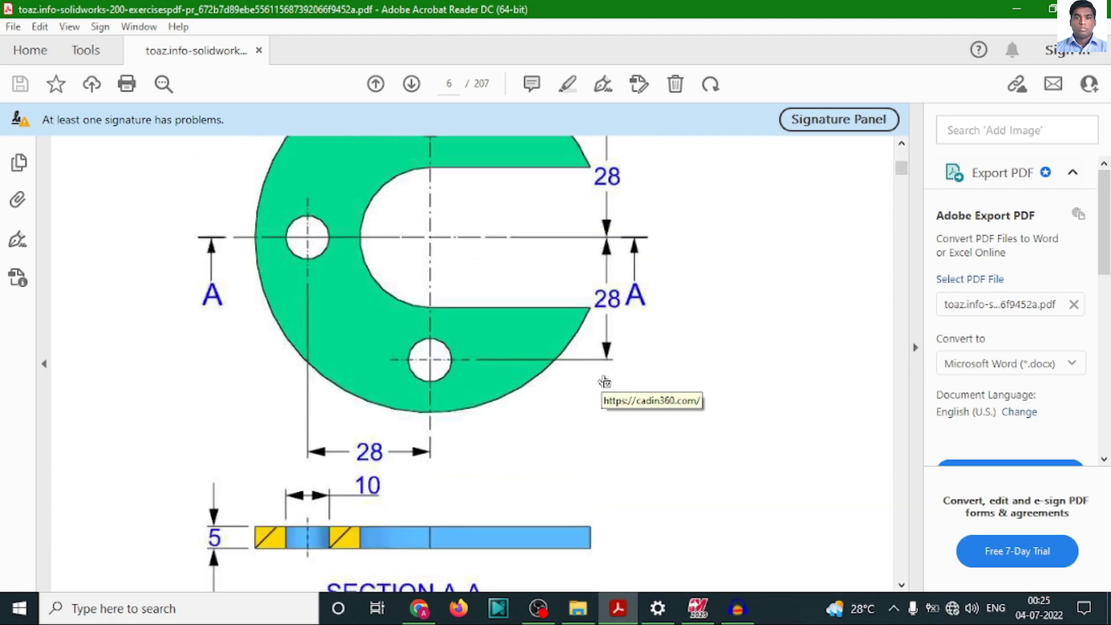
{"action": "scroll", "coordinate": [605, 382], "scroll_direction": "down", "scroll_amount": 1}
{"action": "scroll", "coordinate": [604, 382], "scroll_direction": "up", "scroll_amount": 4}
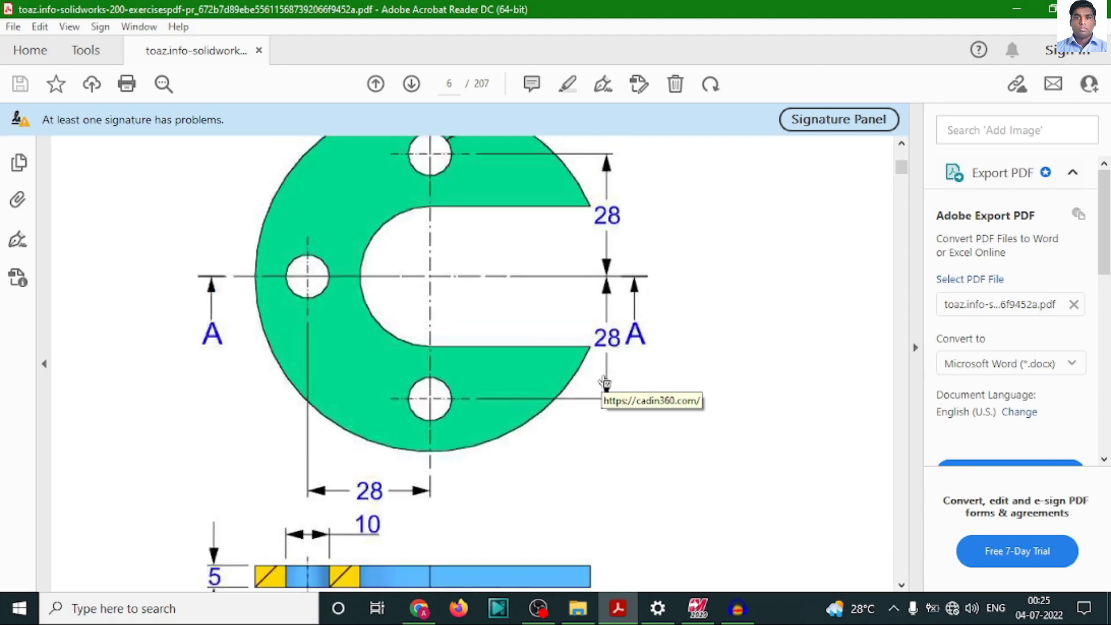
{"action": "scroll", "coordinate": [604, 382], "scroll_direction": "up", "scroll_amount": 1}
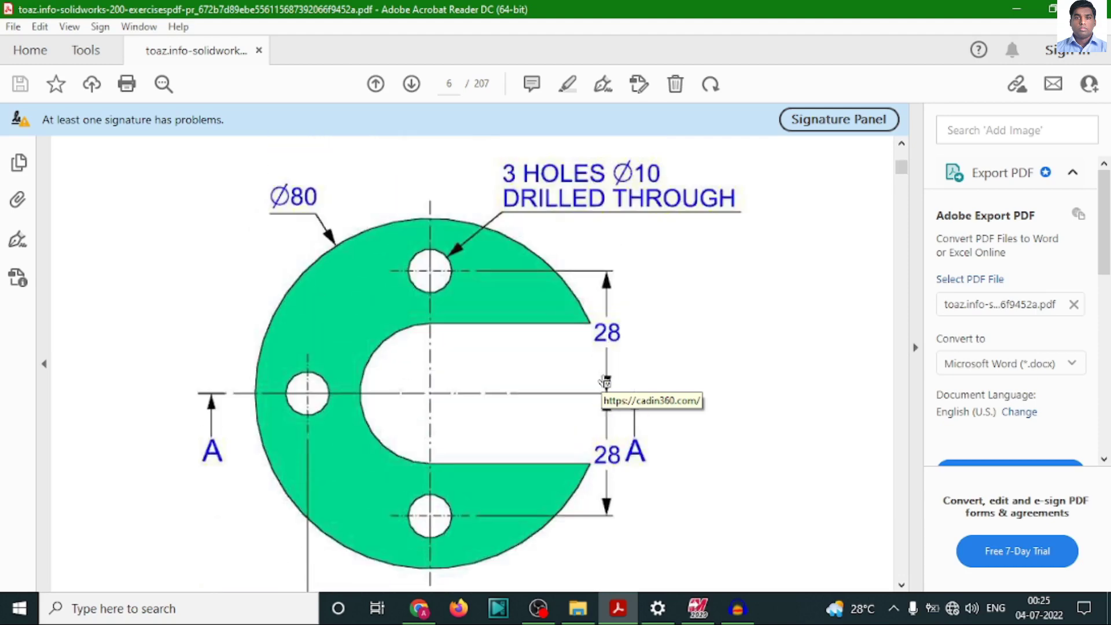
{"action": "scroll", "coordinate": [604, 382], "scroll_direction": "down", "scroll_amount": 2}
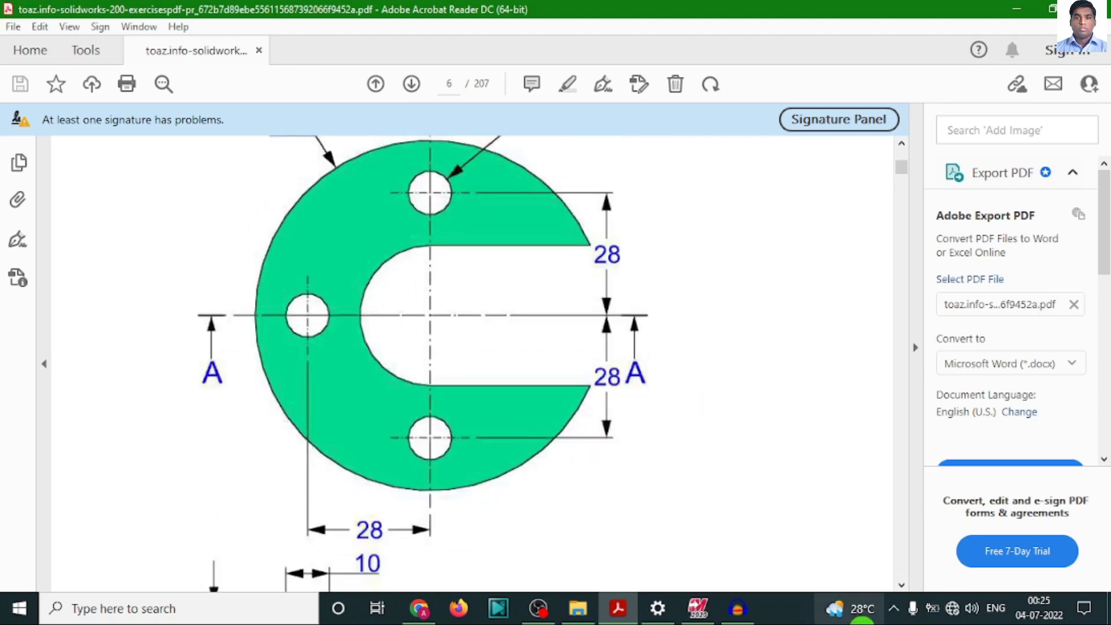
{"action": "scroll", "coordinate": [697, 442], "scroll_direction": "up", "scroll_amount": 1}
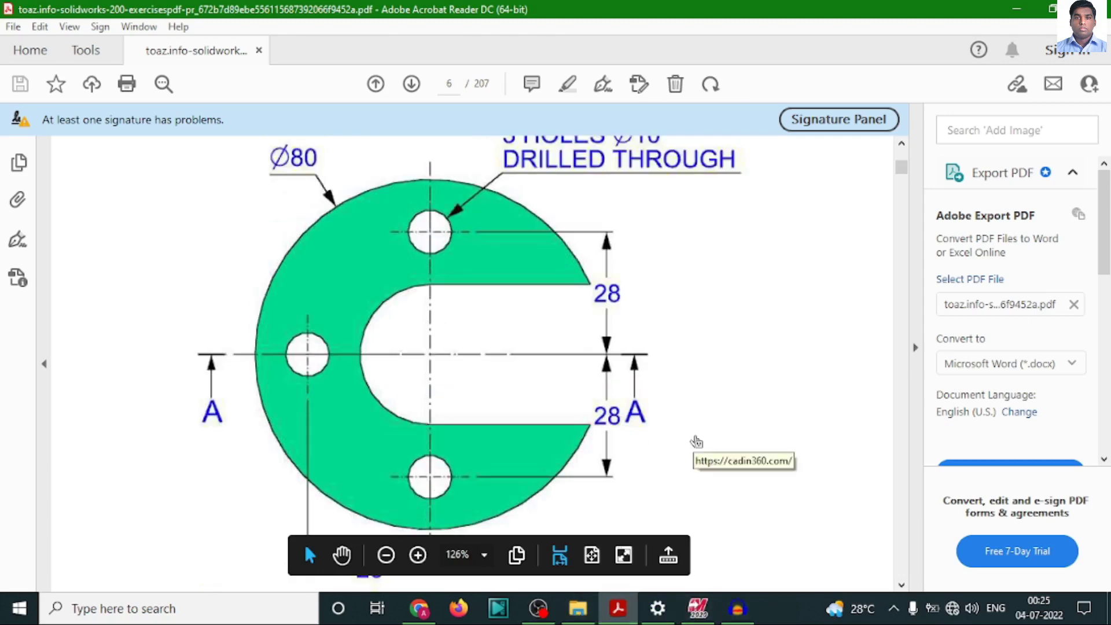
{"action": "scroll", "coordinate": [728, 418], "scroll_direction": "down", "scroll_amount": 12}
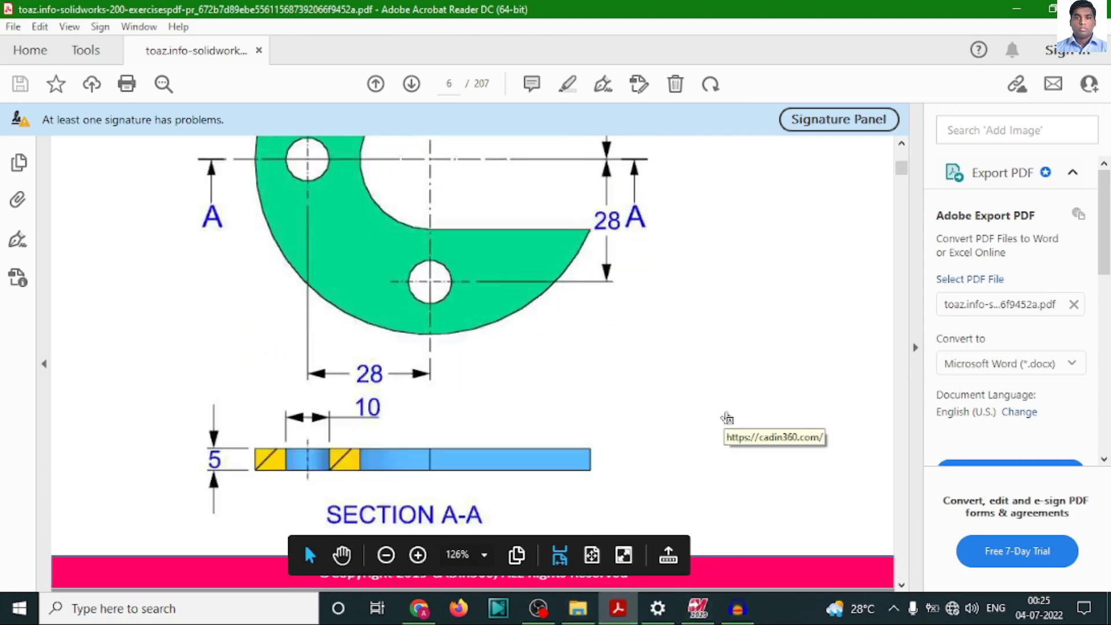
{"action": "scroll", "coordinate": [727, 418], "scroll_direction": "down", "scroll_amount": 3}
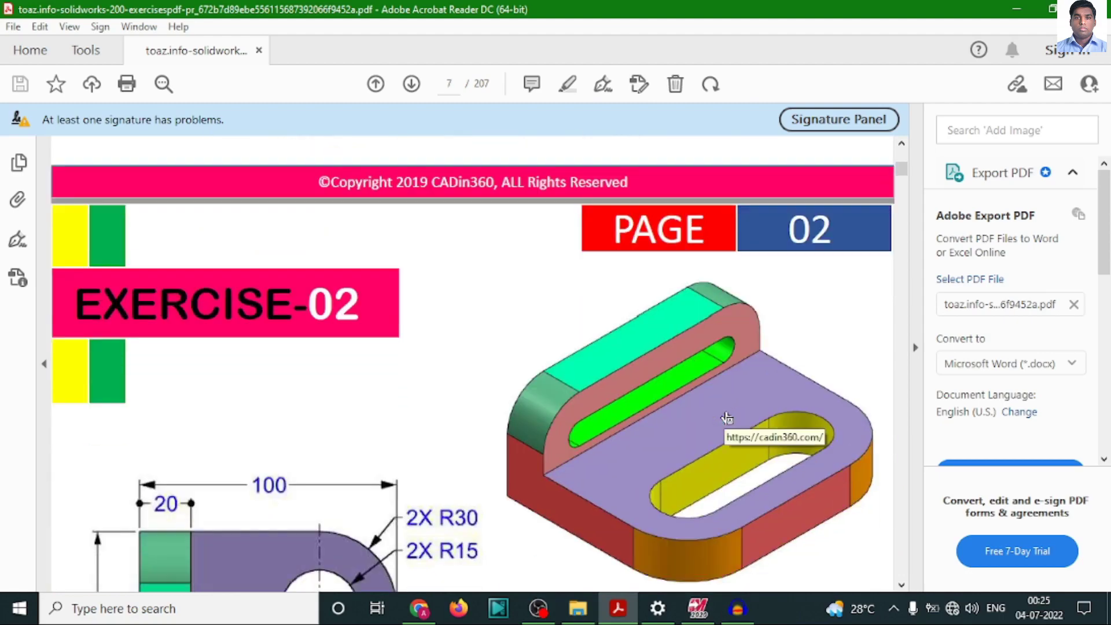
{"action": "scroll", "coordinate": [727, 418], "scroll_direction": "up", "scroll_amount": 10}
{"action": "scroll", "coordinate": [751, 415], "scroll_direction": "up", "scroll_amount": 4}
{"action": "scroll", "coordinate": [756, 409], "scroll_direction": "down", "scroll_amount": 4}
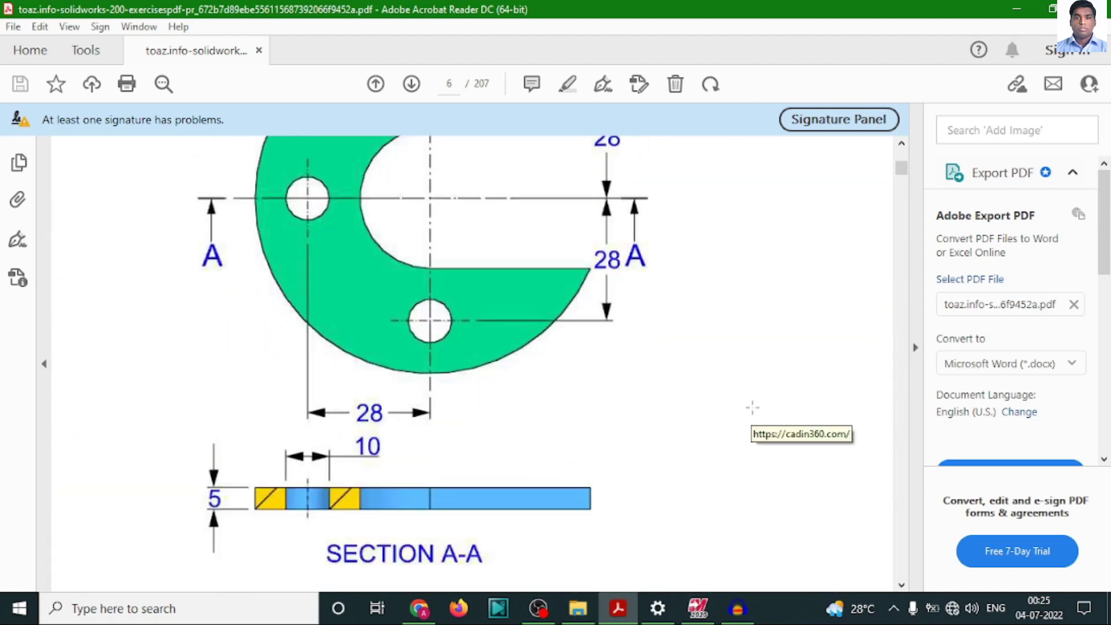
{"action": "scroll", "coordinate": [752, 408], "scroll_direction": "up", "scroll_amount": 4}
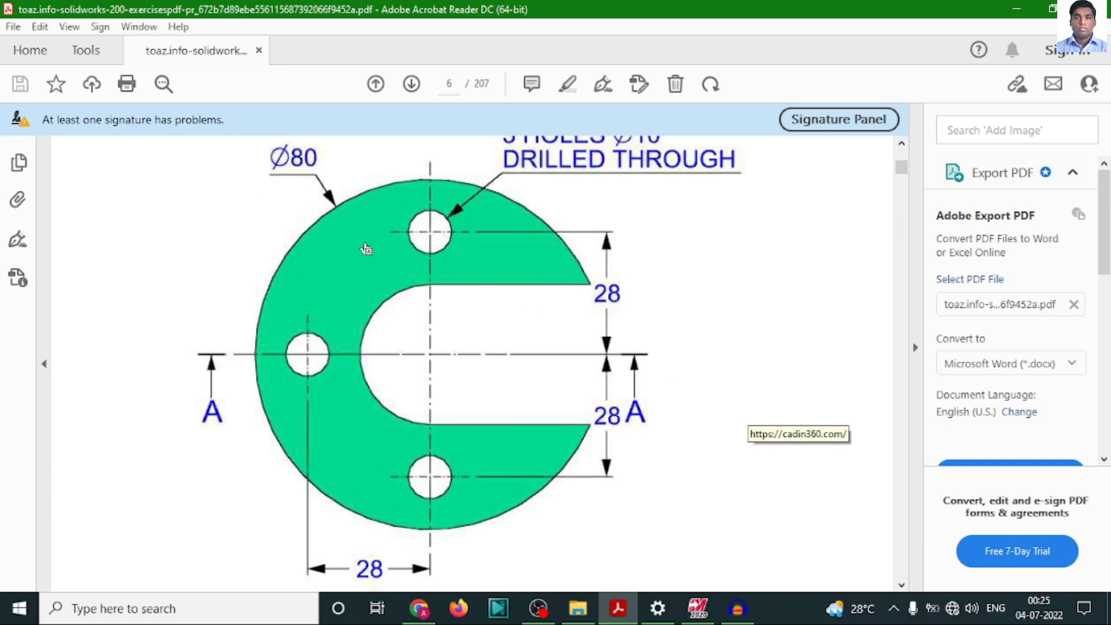
Switch back to Mastercam and draw a 30 mm diameter circle centred on the origin
{"action": "left_click", "coordinate": [698, 608]}
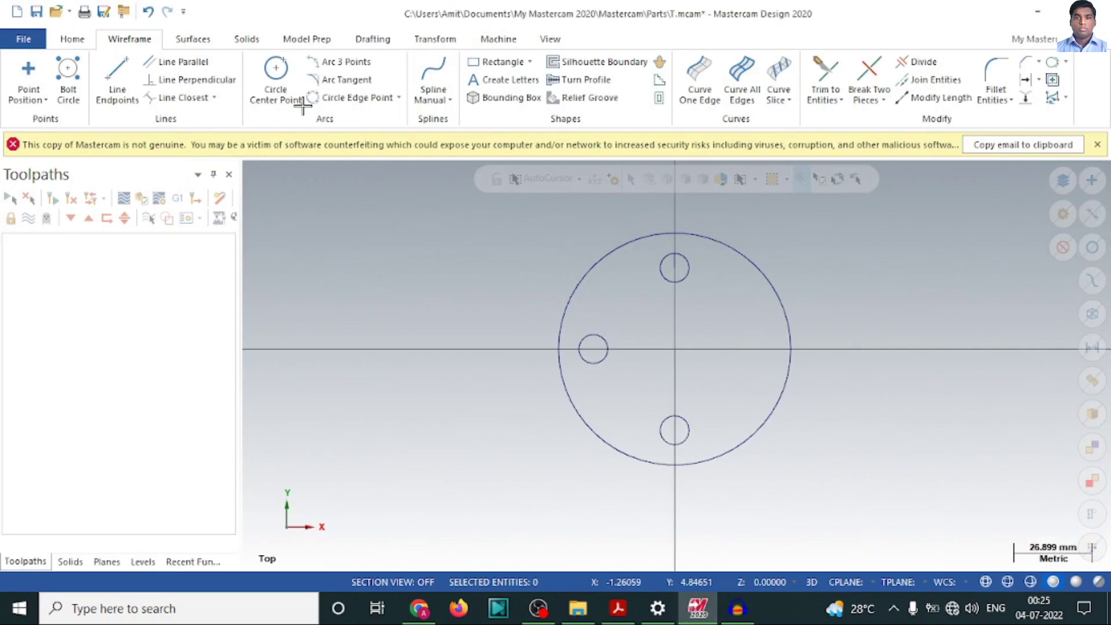
{"action": "left_click", "coordinate": [400, 99]}
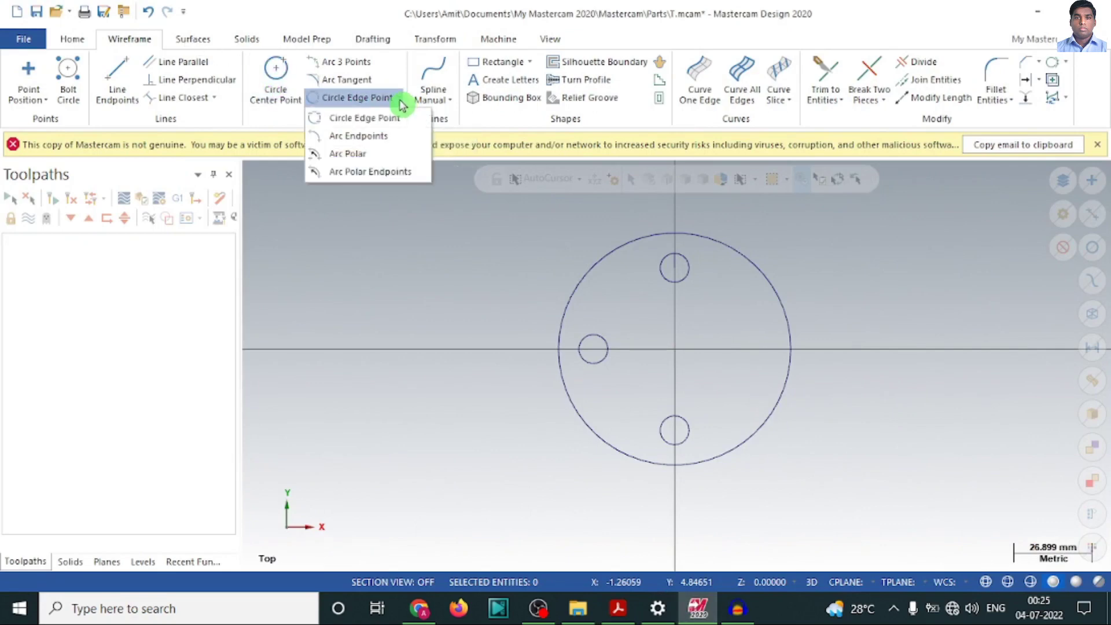
{"action": "left_click", "coordinate": [276, 75]}
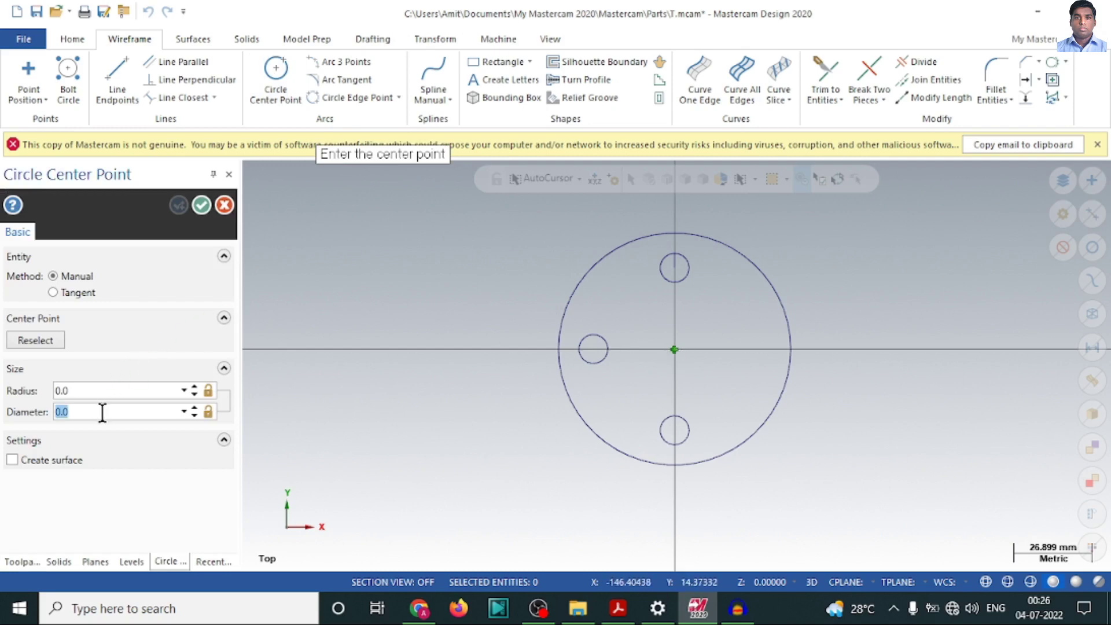
{"action": "type", "text": "40"}
{"action": "key", "text": "Return"}
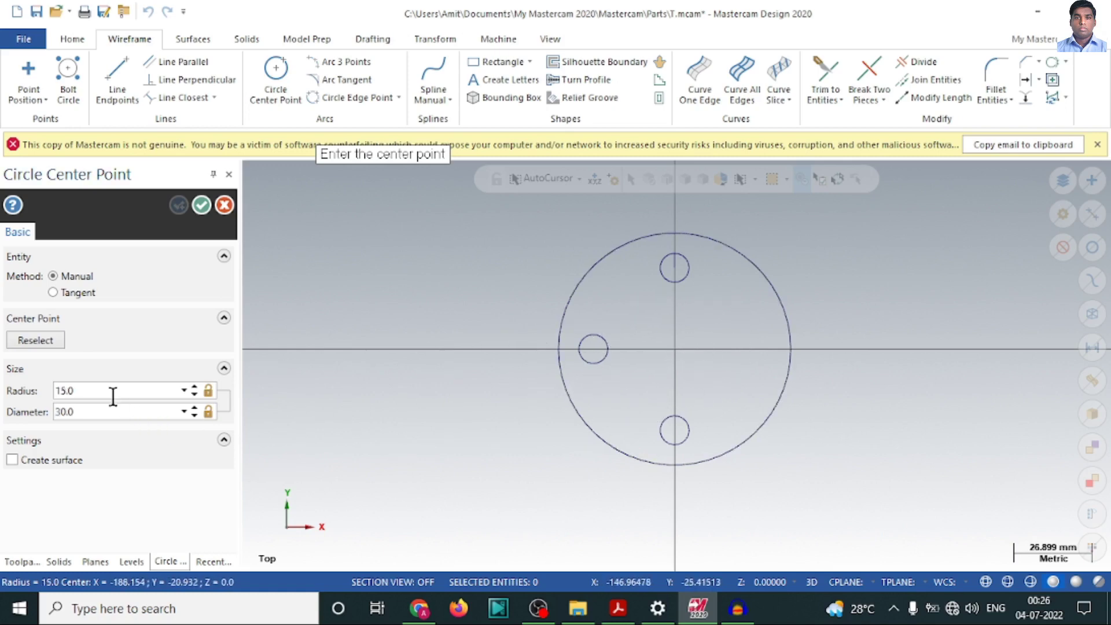
{"action": "left_click", "coordinate": [675, 351]}
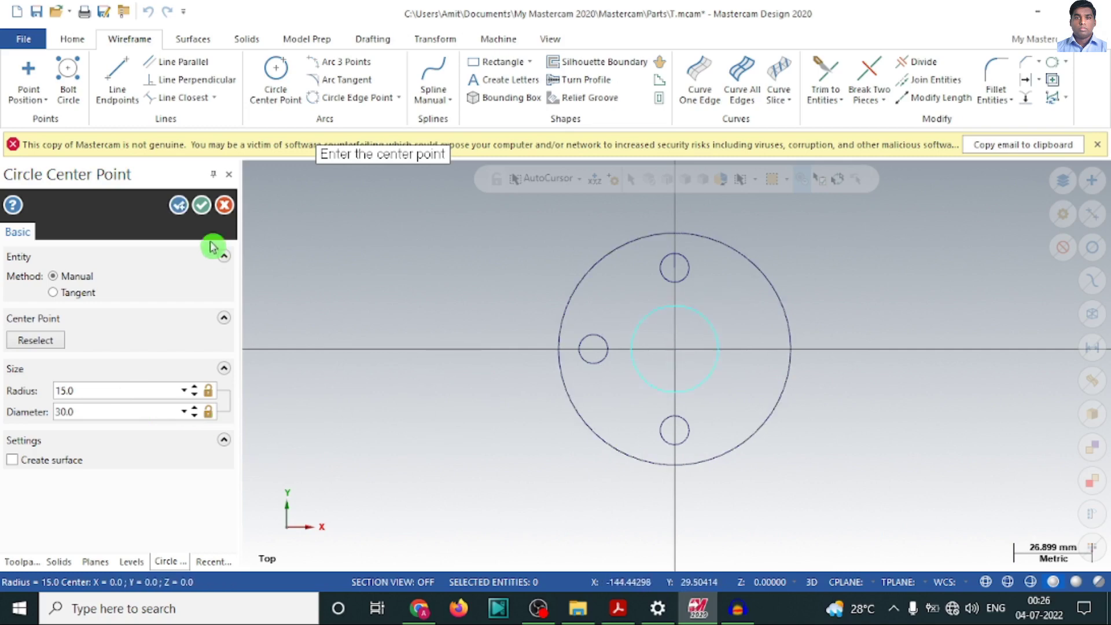
{"action": "left_click", "coordinate": [201, 204]}
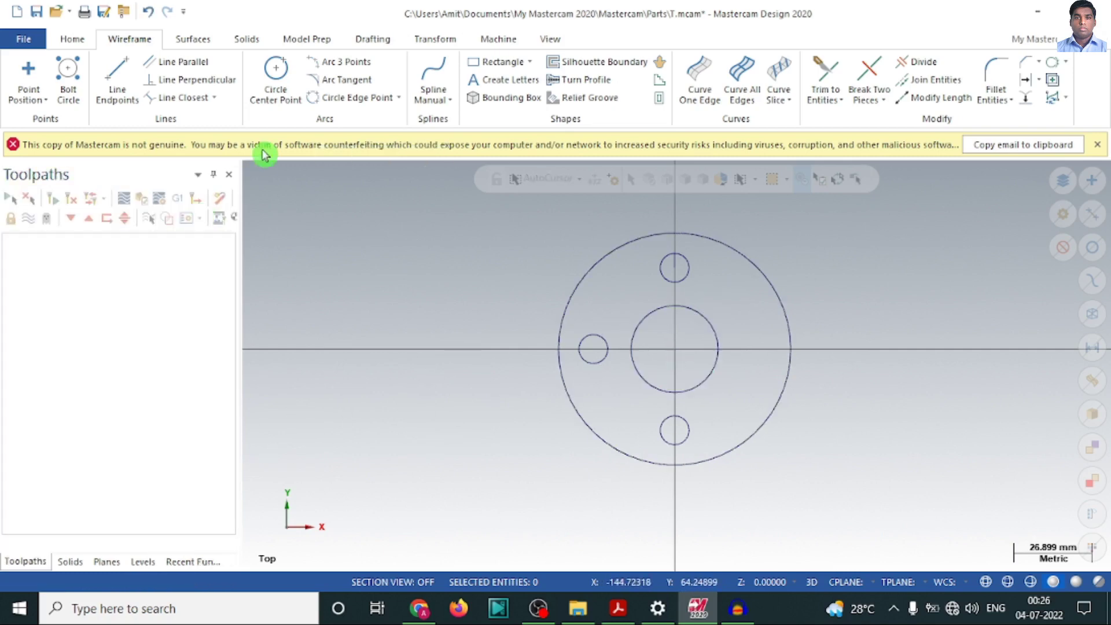
Draw horizontal lines about 70 mm and 67 mm long toward positive X from the inner circle's upper and lower quadrant points
{"action": "left_click", "coordinate": [116, 81]}
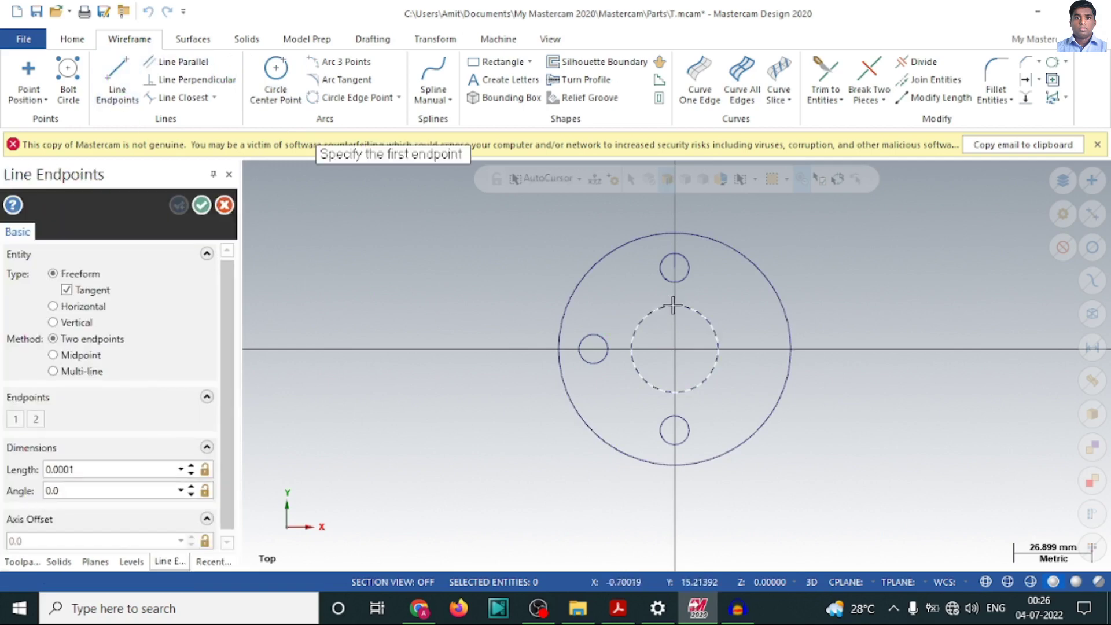
{"action": "left_click", "coordinate": [674, 305]}
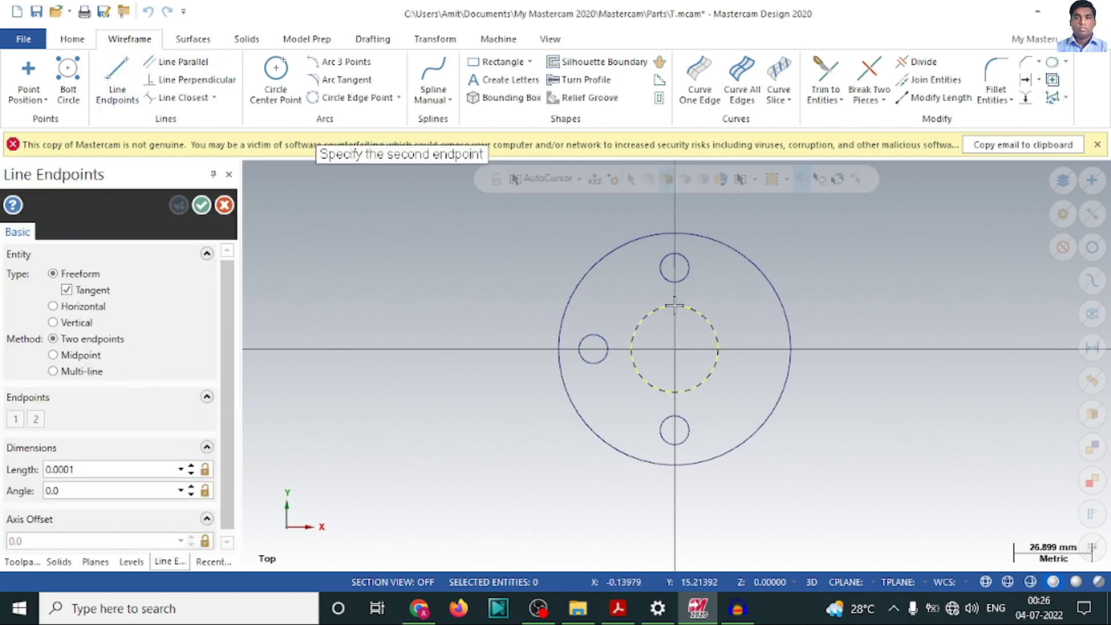
{"action": "left_click", "coordinate": [880, 303]}
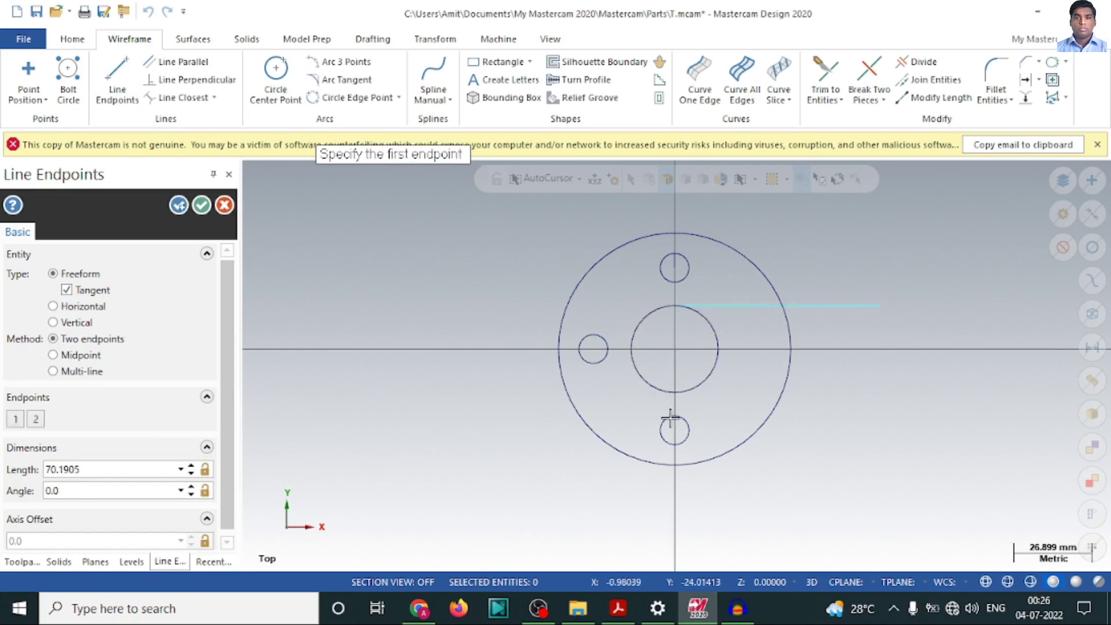
{"action": "left_click", "coordinate": [675, 391]}
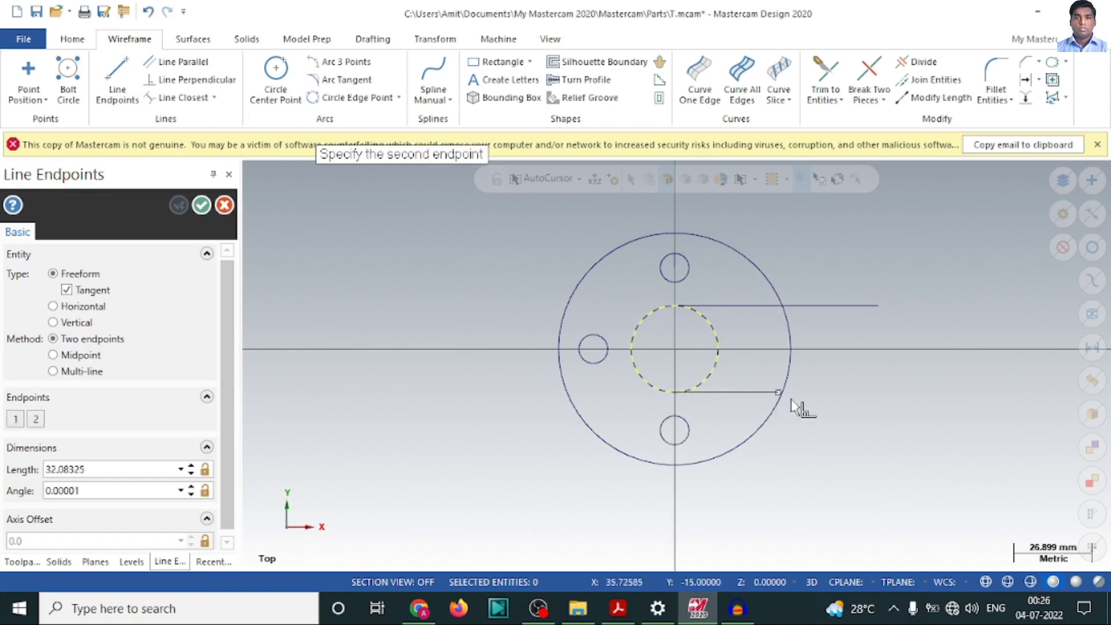
{"action": "left_click", "coordinate": [870, 393]}
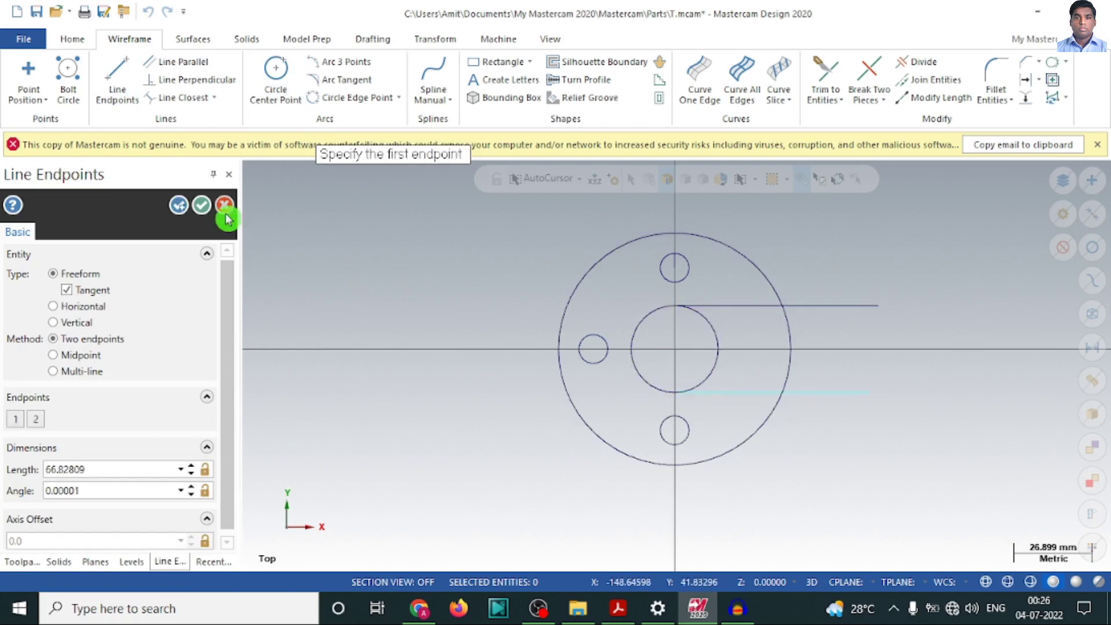
{"action": "left_click", "coordinate": [201, 205]}
Trim away the upper line's overhang, the large circle's arc between the two lines, and the inner circle's positive X half
{"action": "scroll", "coordinate": [695, 299], "scroll_direction": "up", "scroll_amount": 1}
{"action": "scroll", "coordinate": [694, 300], "scroll_direction": "up", "scroll_amount": 6}
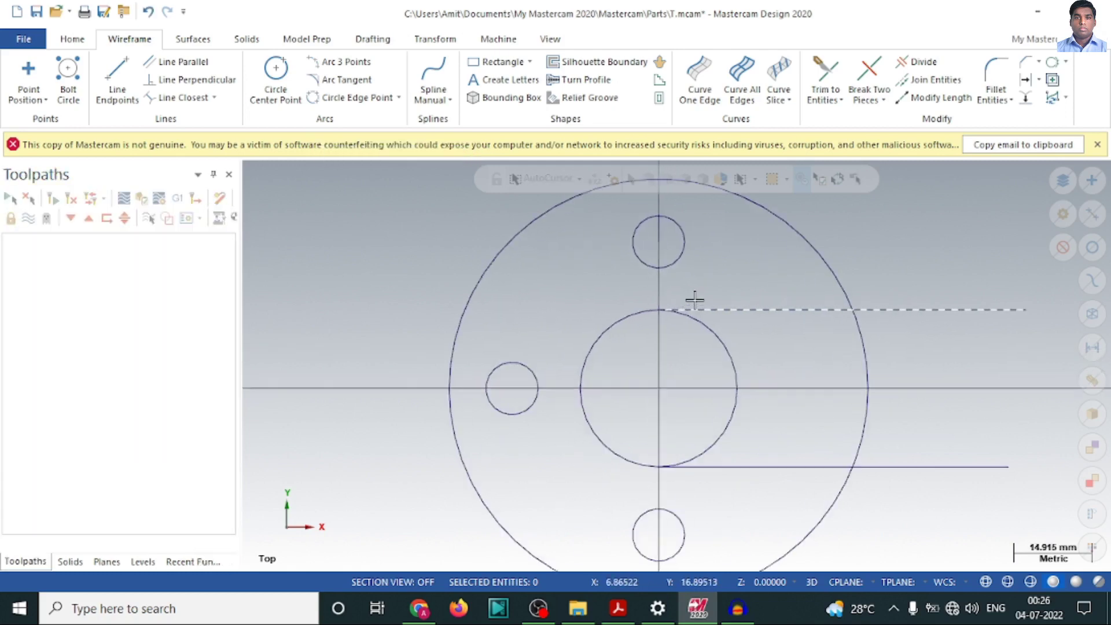
{"action": "scroll", "coordinate": [612, 323], "scroll_direction": "up", "scroll_amount": 5}
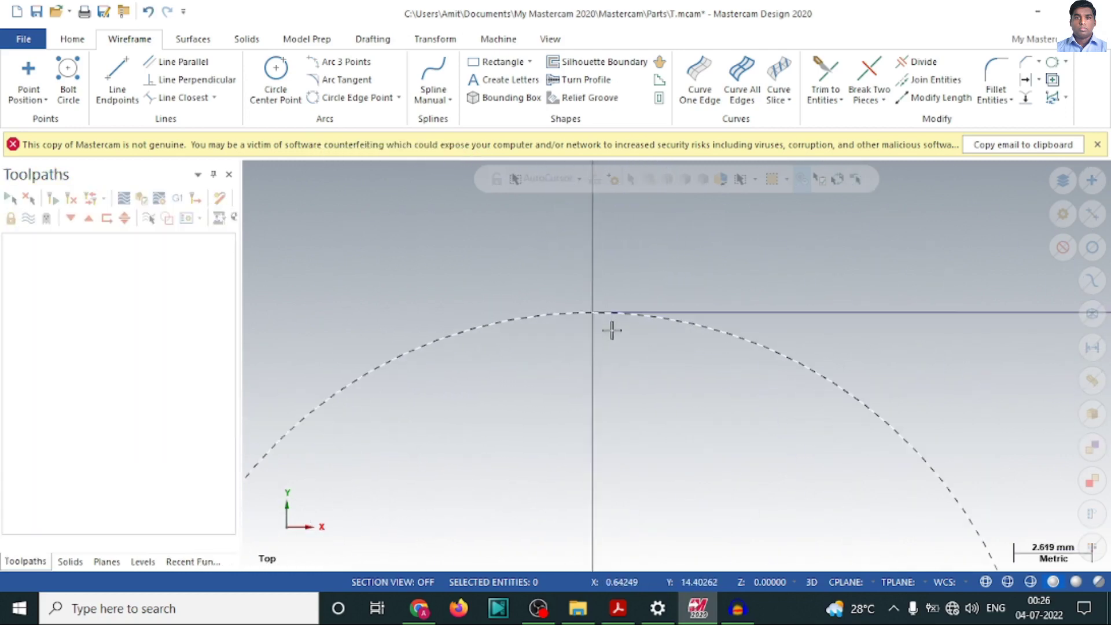
{"action": "scroll", "coordinate": [585, 291], "scroll_direction": "down", "scroll_amount": 2}
{"action": "scroll", "coordinate": [581, 296], "scroll_direction": "down", "scroll_amount": 7}
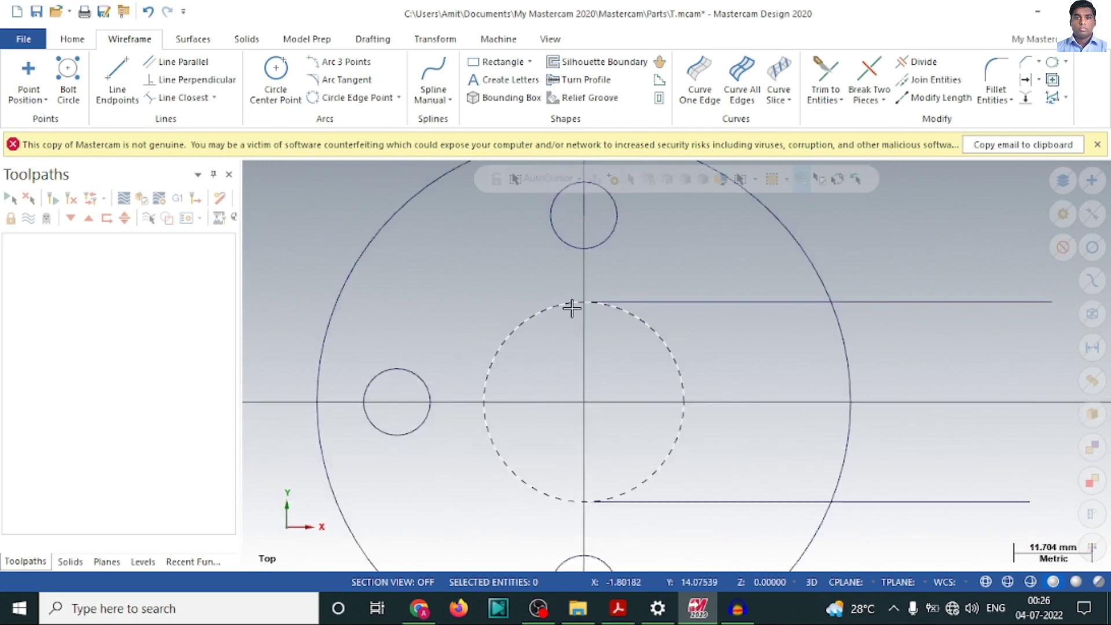
{"action": "left_click", "coordinate": [920, 61]}
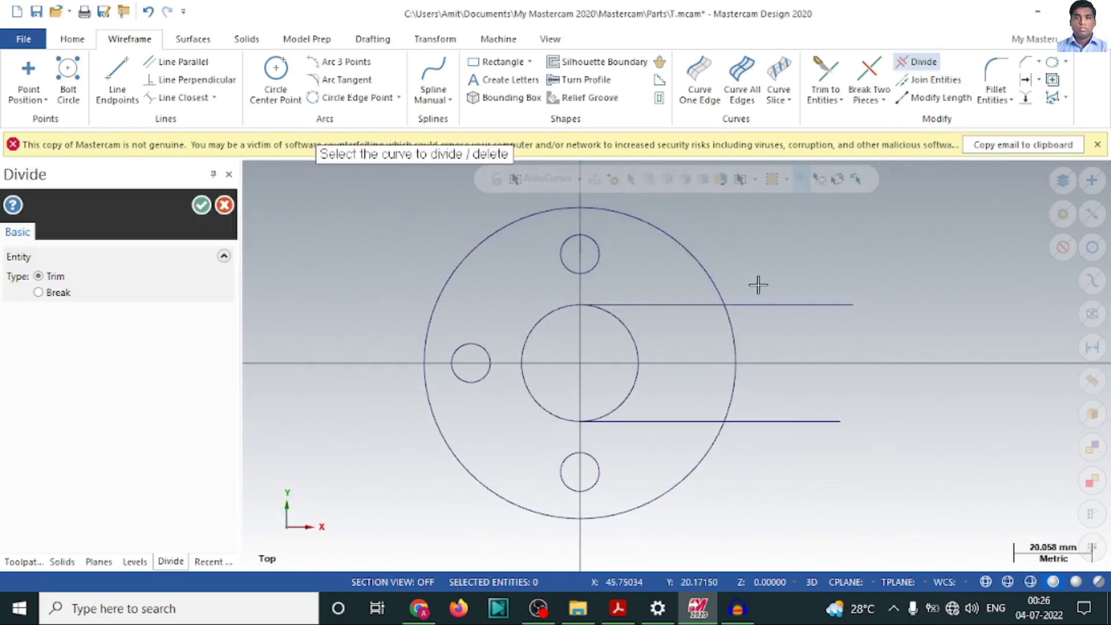
{"action": "left_click", "coordinate": [733, 340]}
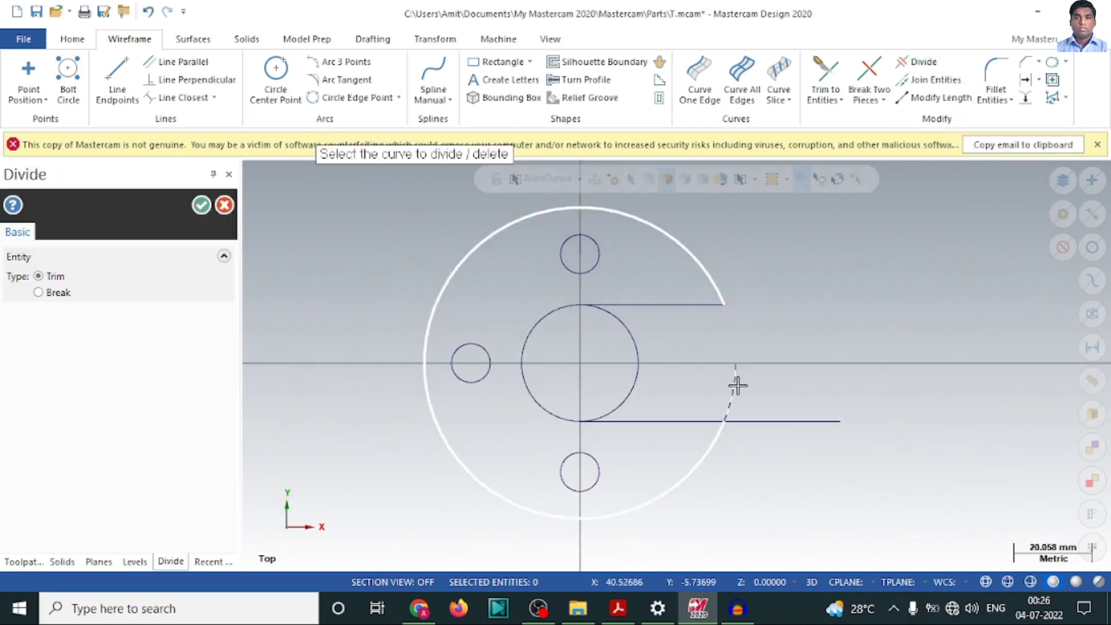
{"action": "left_click", "coordinate": [632, 386]}
{"action": "left_click", "coordinate": [640, 341]}
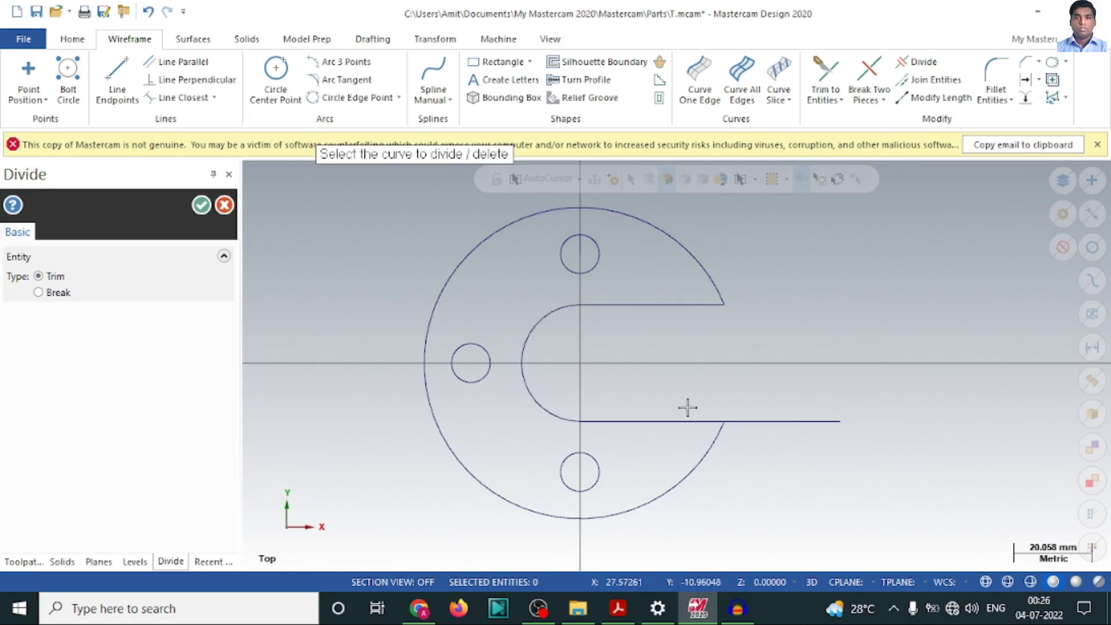
Trim off the lower slot line's overhang beyond the large circle and finish the Divide command
{"action": "left_click", "coordinate": [783, 421]}
{"action": "scroll", "coordinate": [824, 411], "scroll_direction": "down", "scroll_amount": 1}
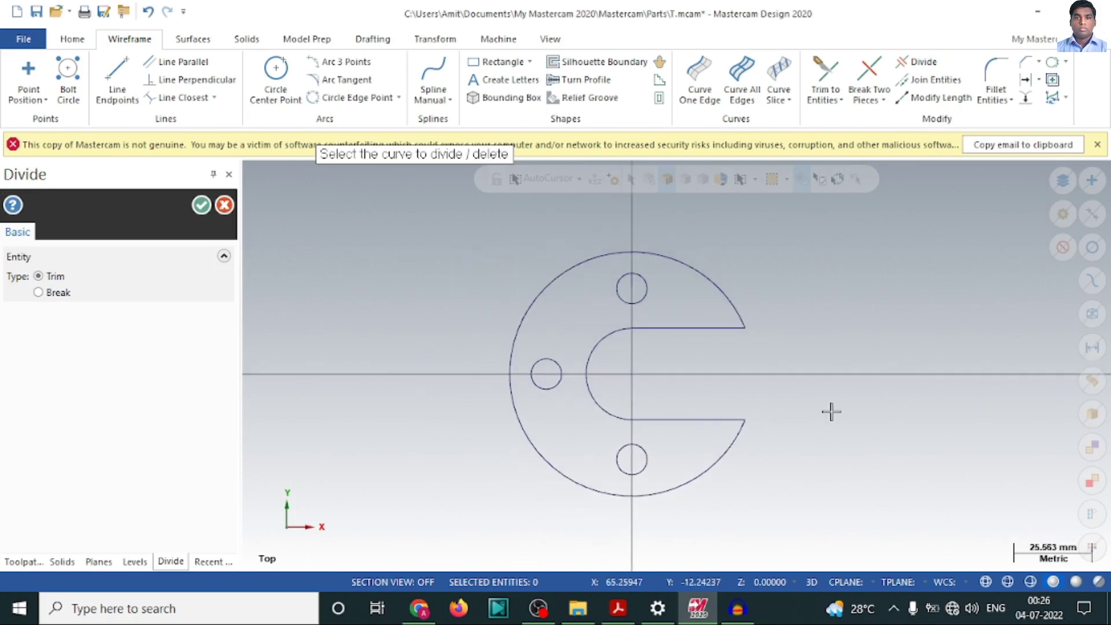
{"action": "scroll", "coordinate": [616, 416], "scroll_direction": "up", "scroll_amount": 7}
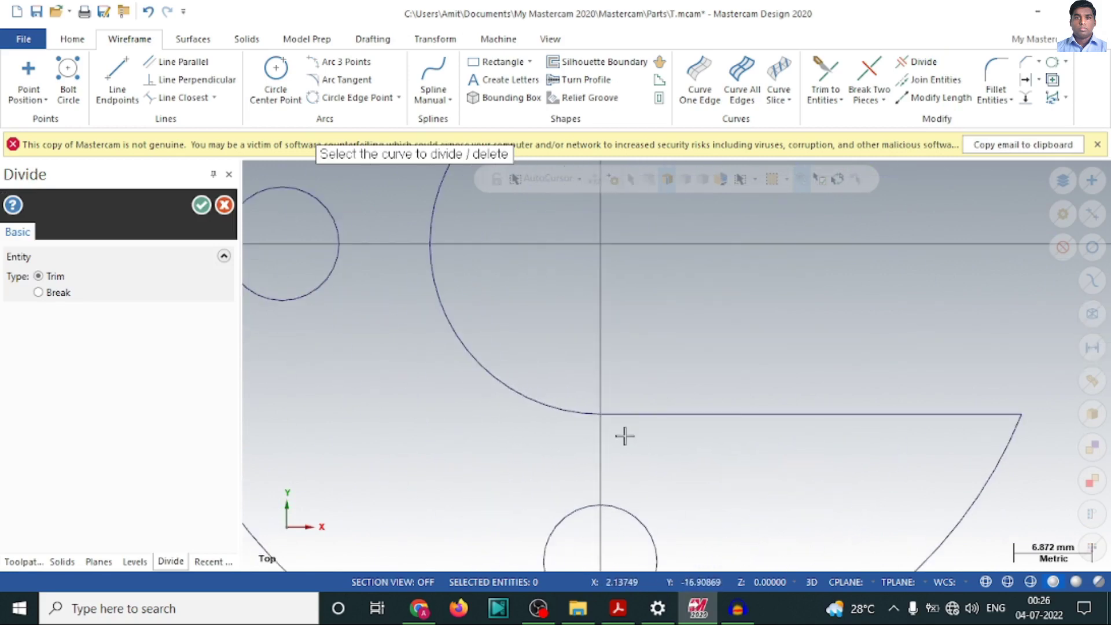
{"action": "scroll", "coordinate": [573, 402], "scroll_direction": "up", "scroll_amount": 2}
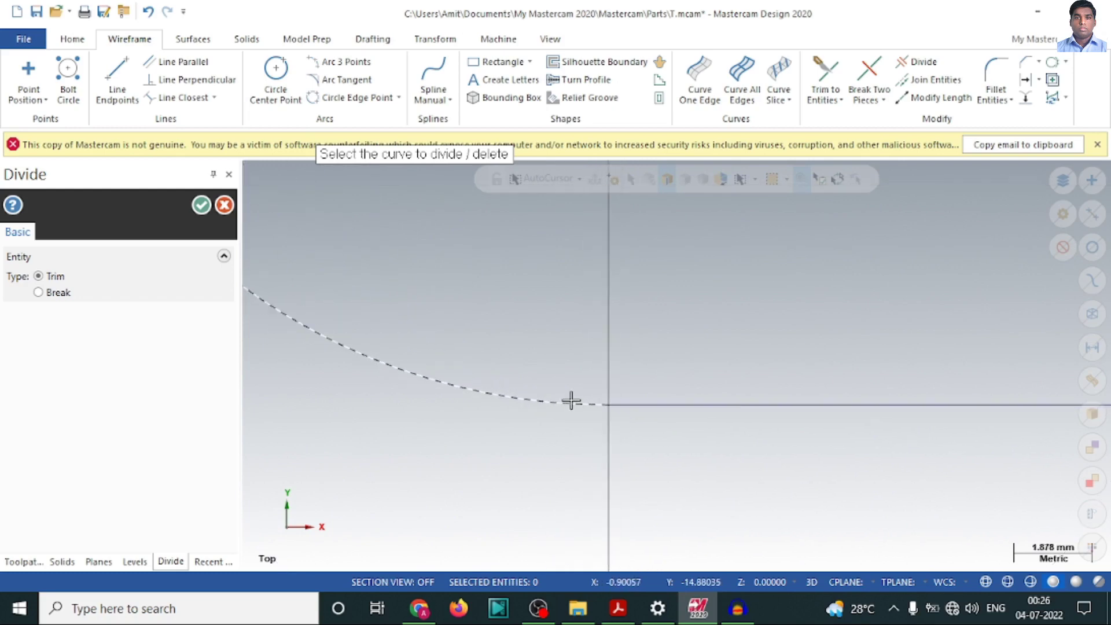
{"action": "scroll", "coordinate": [644, 456], "scroll_direction": "down", "scroll_amount": 8}
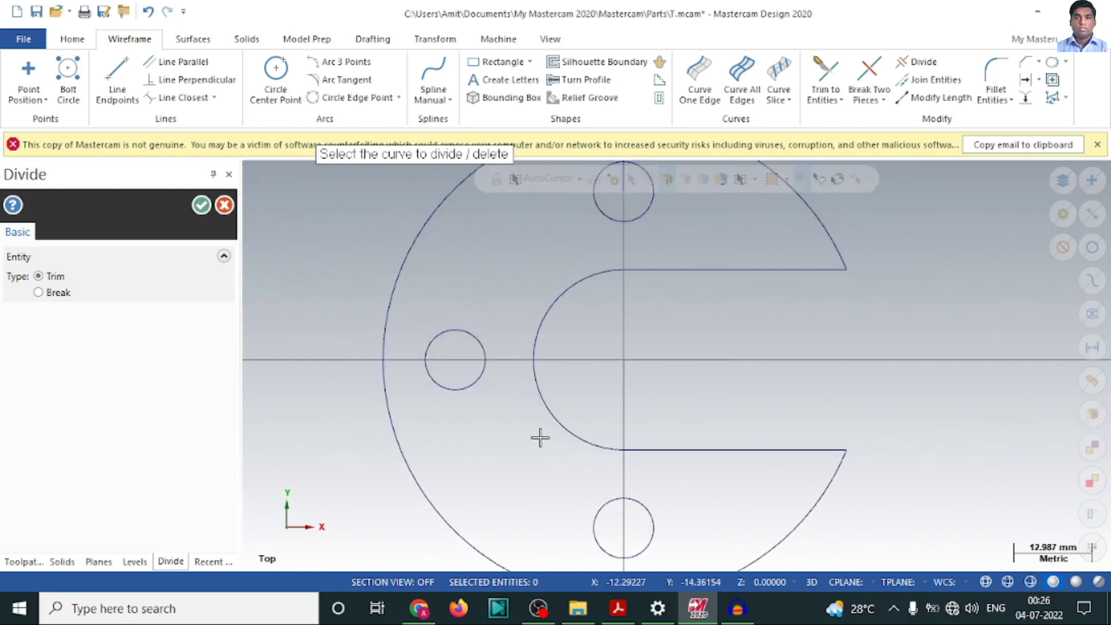
{"action": "scroll", "coordinate": [537, 437], "scroll_direction": "down", "scroll_amount": 1}
{"action": "left_click", "coordinate": [197, 207]}
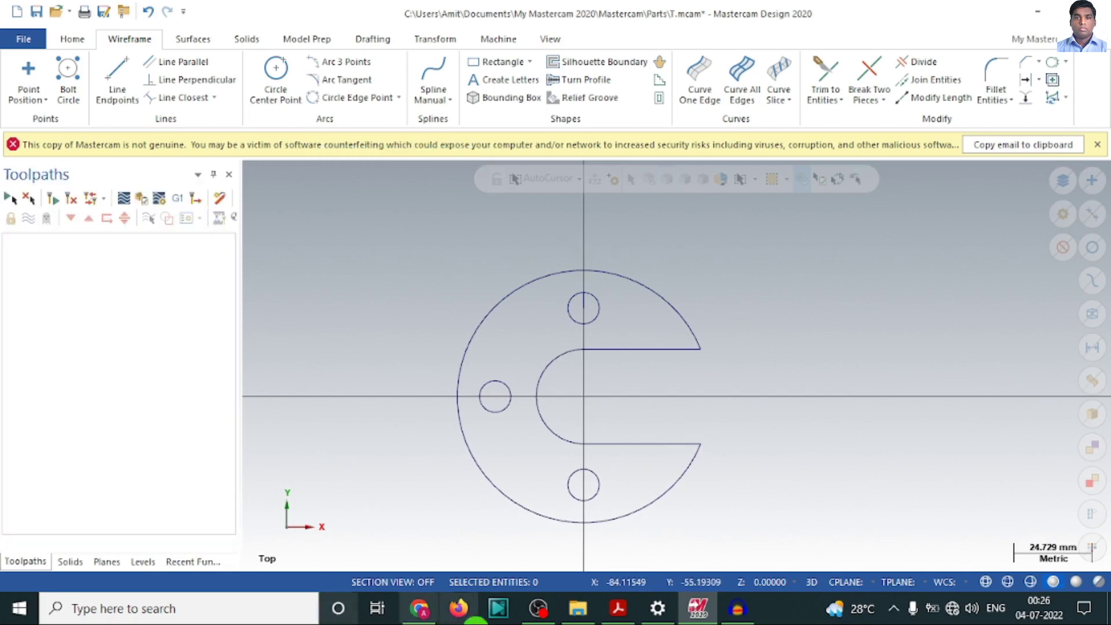
Switch to the PDF drawing and examine the plan view and section A-A for the plate's thickness
{"action": "mouse_move", "coordinate": [723, 618]}
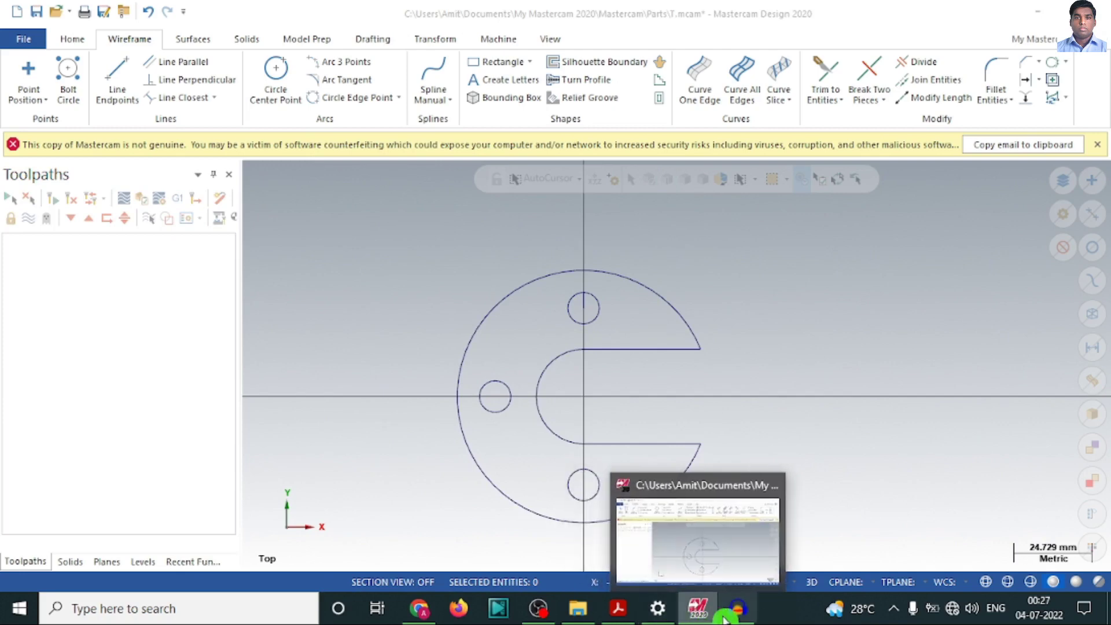
{"action": "left_click", "coordinate": [631, 614]}
{"action": "scroll", "coordinate": [625, 508], "scroll_direction": "down", "scroll_amount": 3}
{"action": "scroll", "coordinate": [629, 479], "scroll_direction": "down", "scroll_amount": 3}
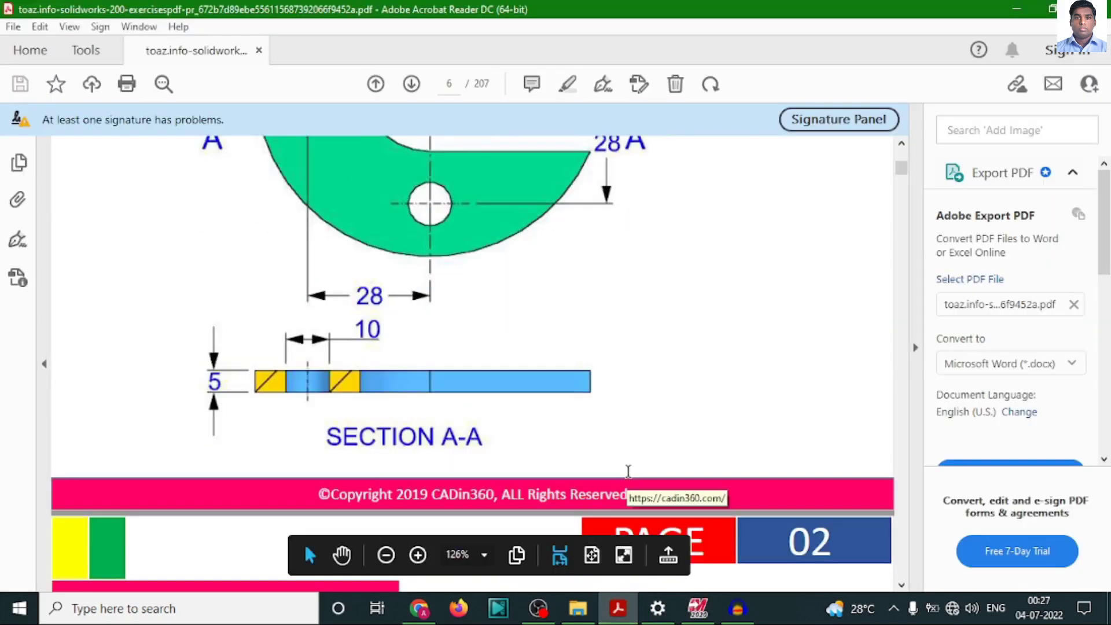
{"action": "scroll", "coordinate": [629, 475], "scroll_direction": "up", "scroll_amount": 3}
{"action": "scroll", "coordinate": [629, 479], "scroll_direction": "up", "scroll_amount": 2}
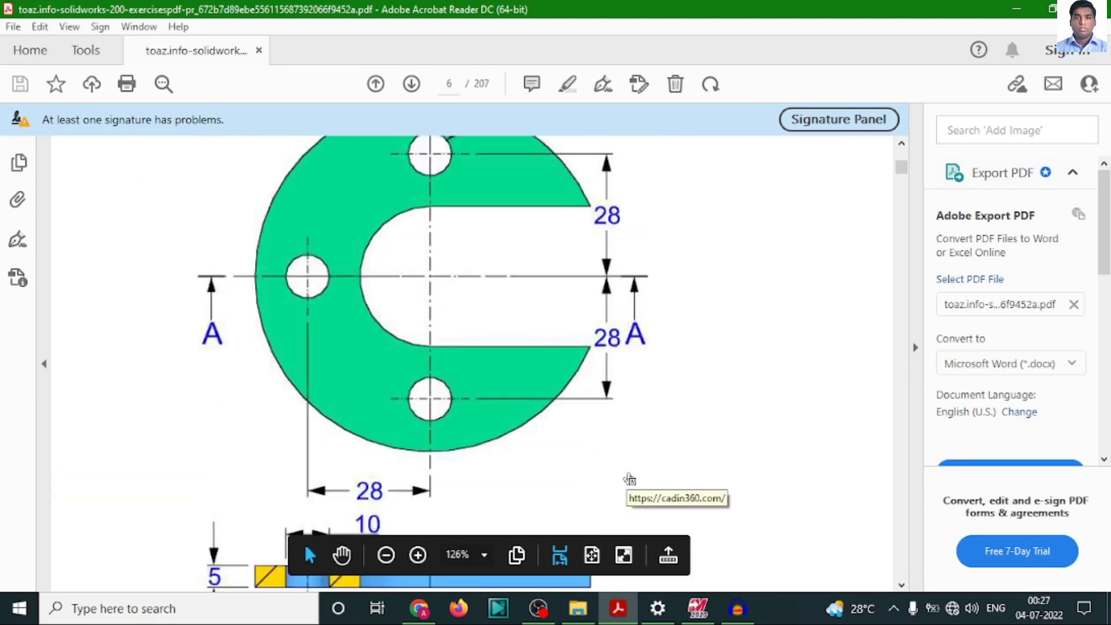
{"action": "scroll", "coordinate": [630, 479], "scroll_direction": "down", "scroll_amount": 4}
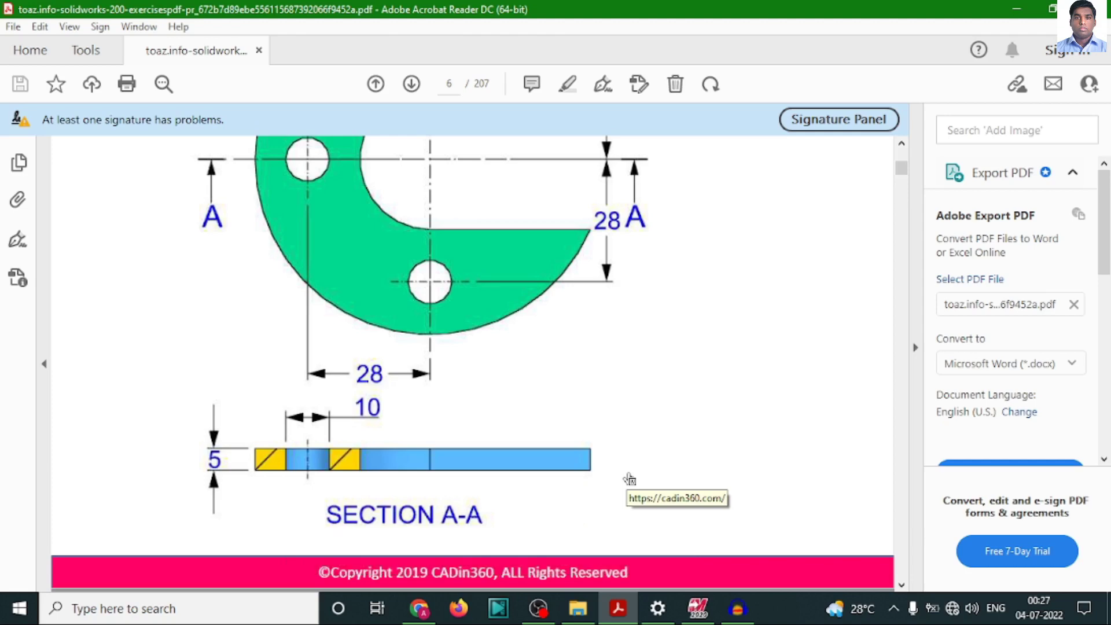
{"action": "scroll", "coordinate": [629, 479], "scroll_direction": "up", "scroll_amount": 3}
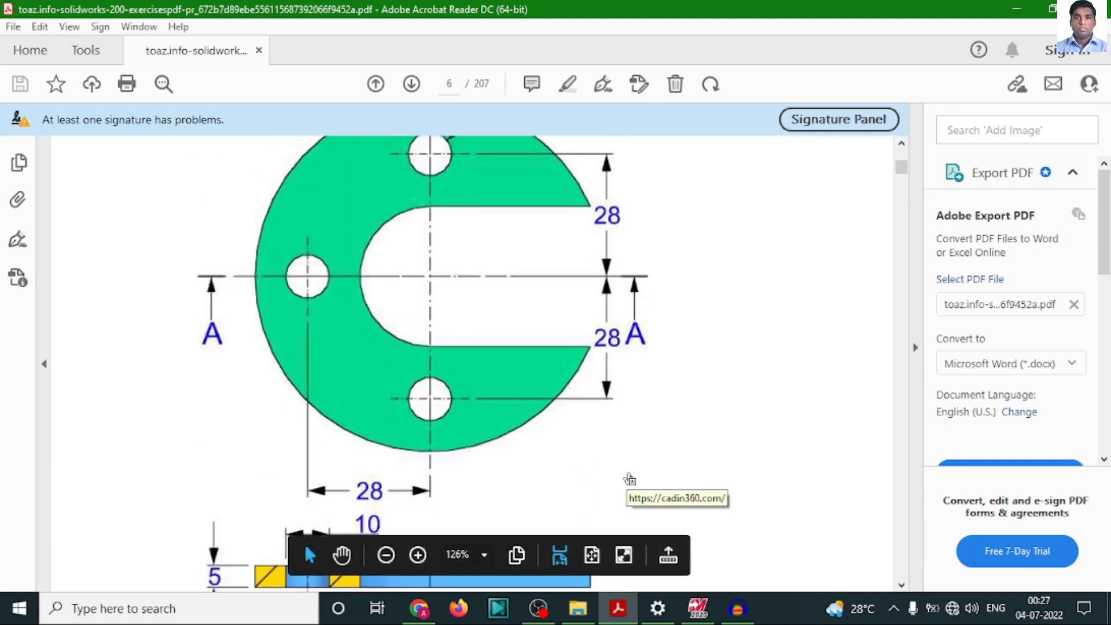
{"action": "scroll", "coordinate": [630, 479], "scroll_direction": "up", "scroll_amount": 4}
Switch back to Mastercam and start a solid extrude using the slotted outer profile and the three hole circles as chains
{"action": "left_click", "coordinate": [697, 608]}
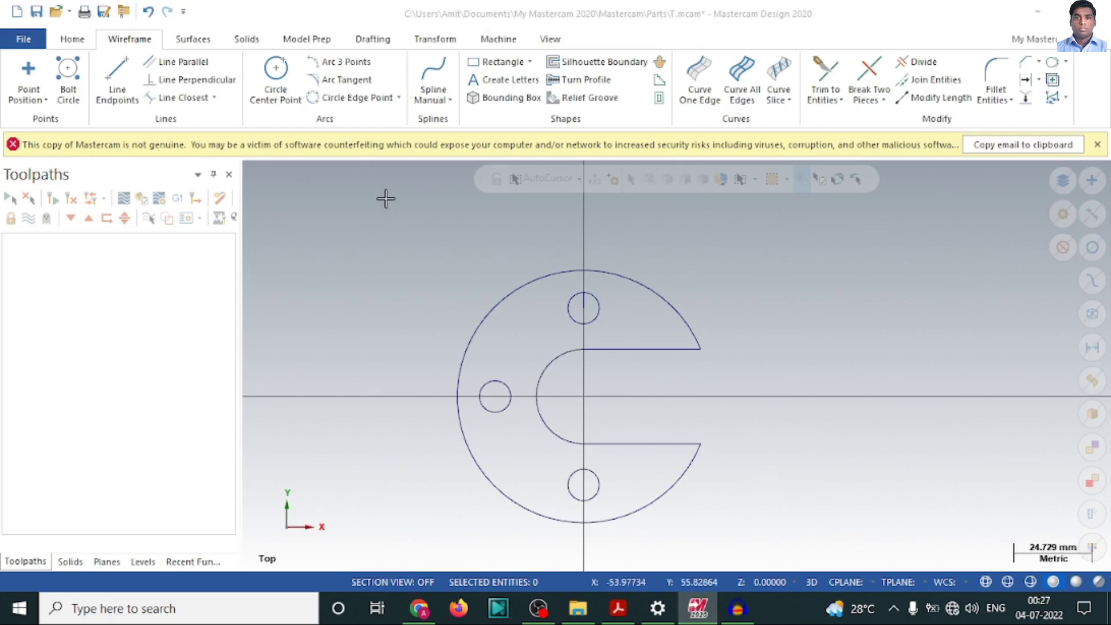
{"action": "left_click", "coordinate": [246, 40]}
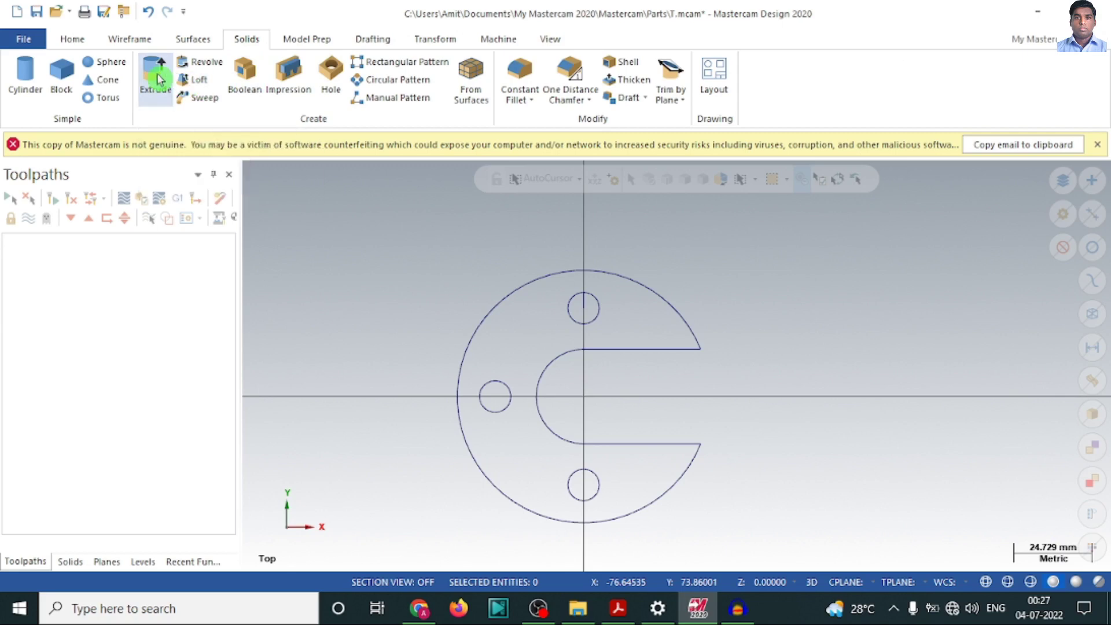
{"action": "left_click", "coordinate": [157, 78]}
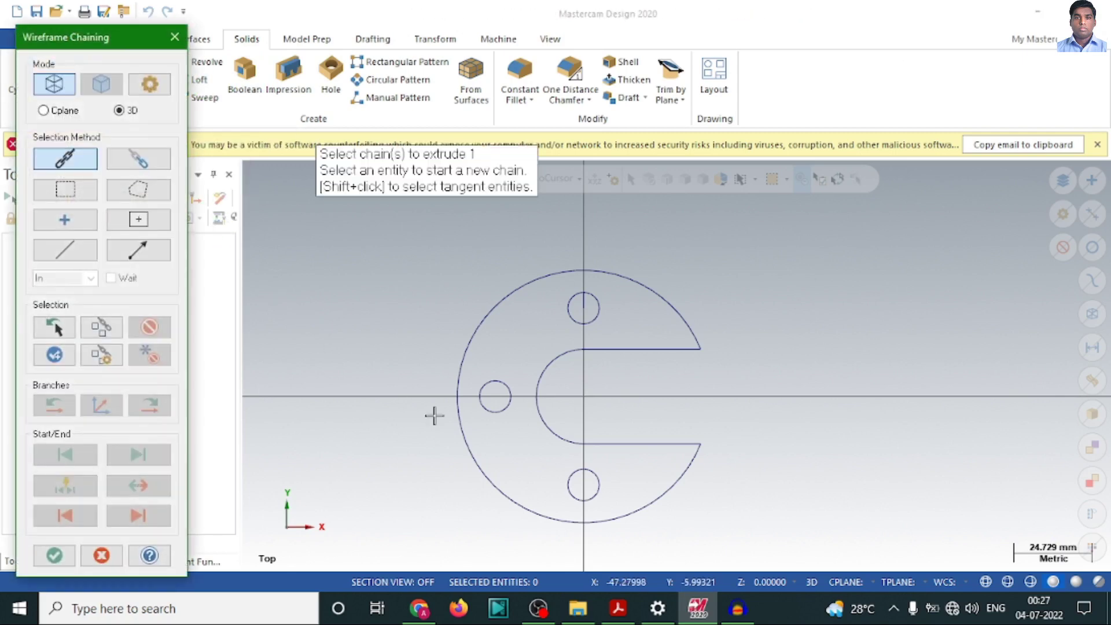
{"action": "left_click", "coordinate": [462, 421]}
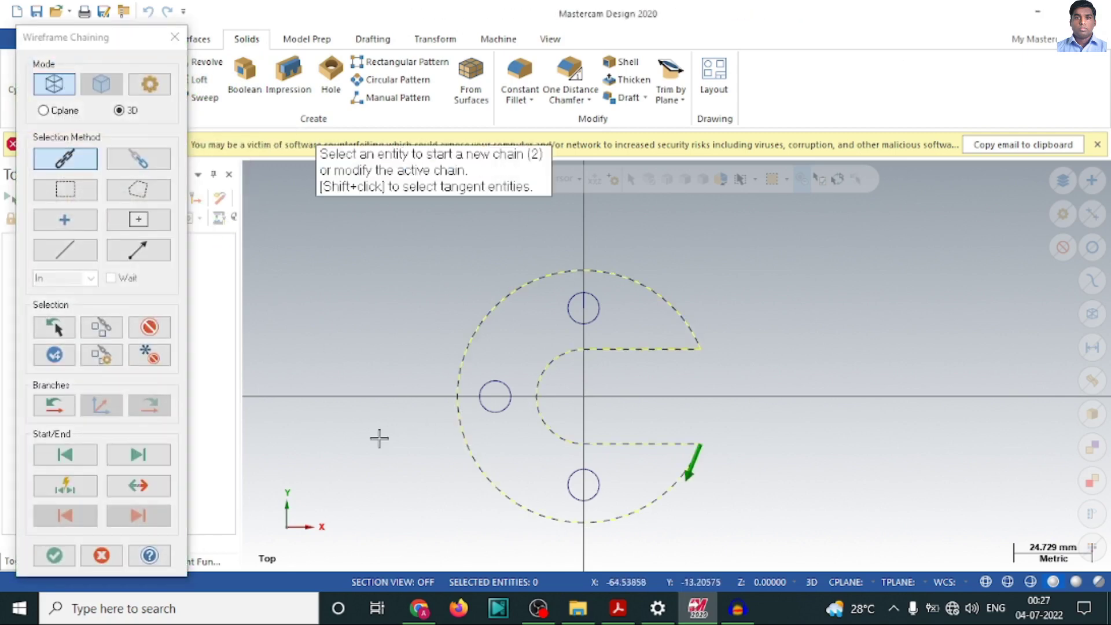
{"action": "left_click", "coordinate": [484, 410]}
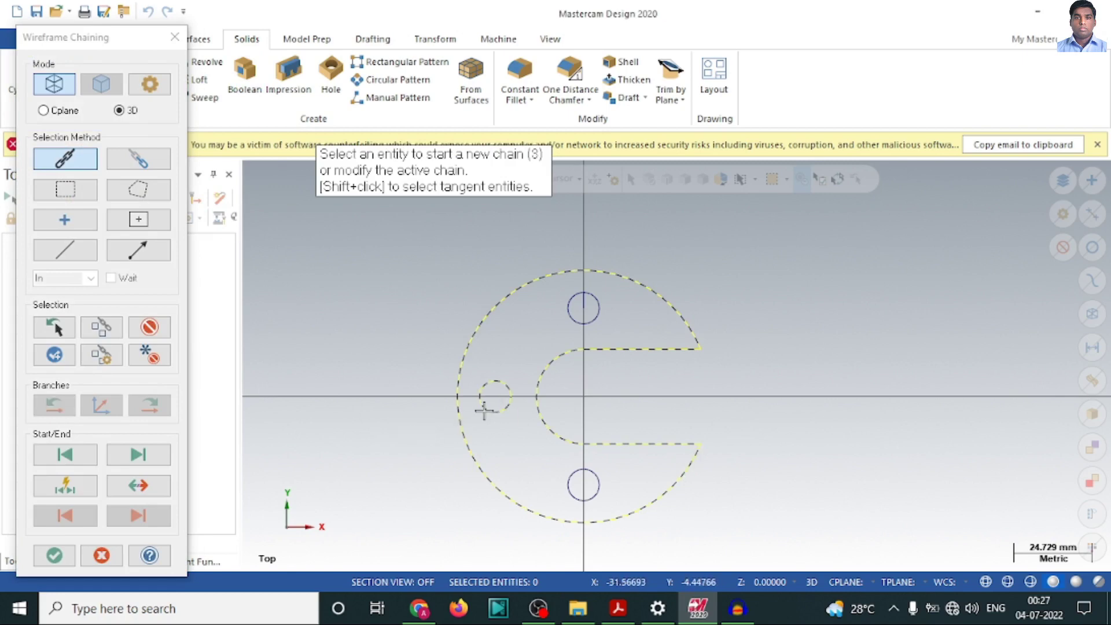
{"action": "left_click", "coordinate": [574, 475]}
{"action": "left_click", "coordinate": [562, 321]}
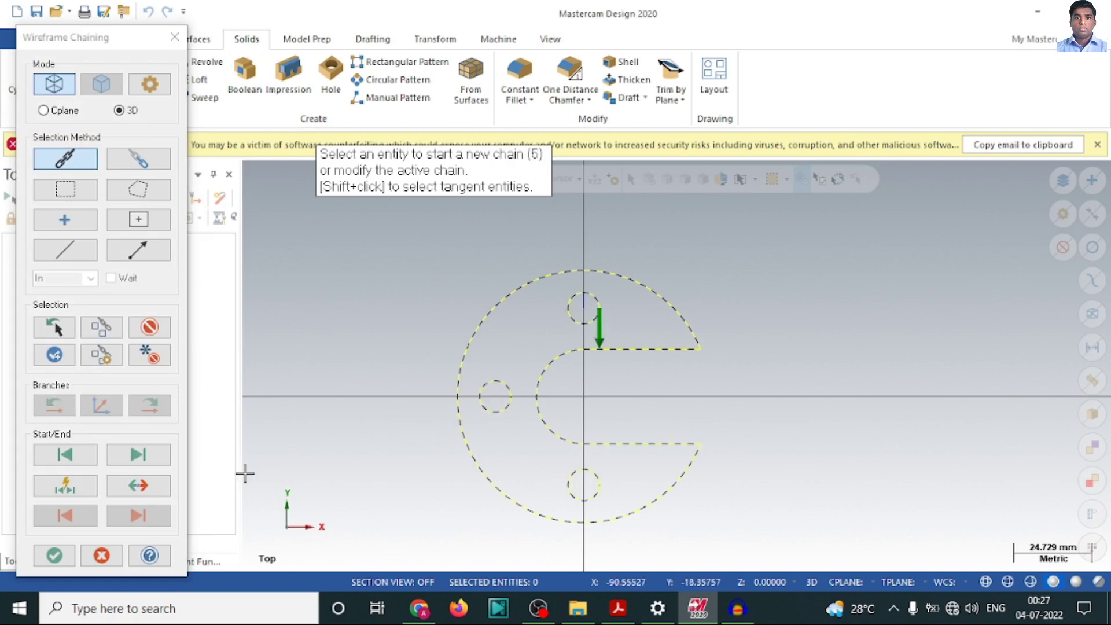
{"action": "left_click", "coordinate": [54, 558]}
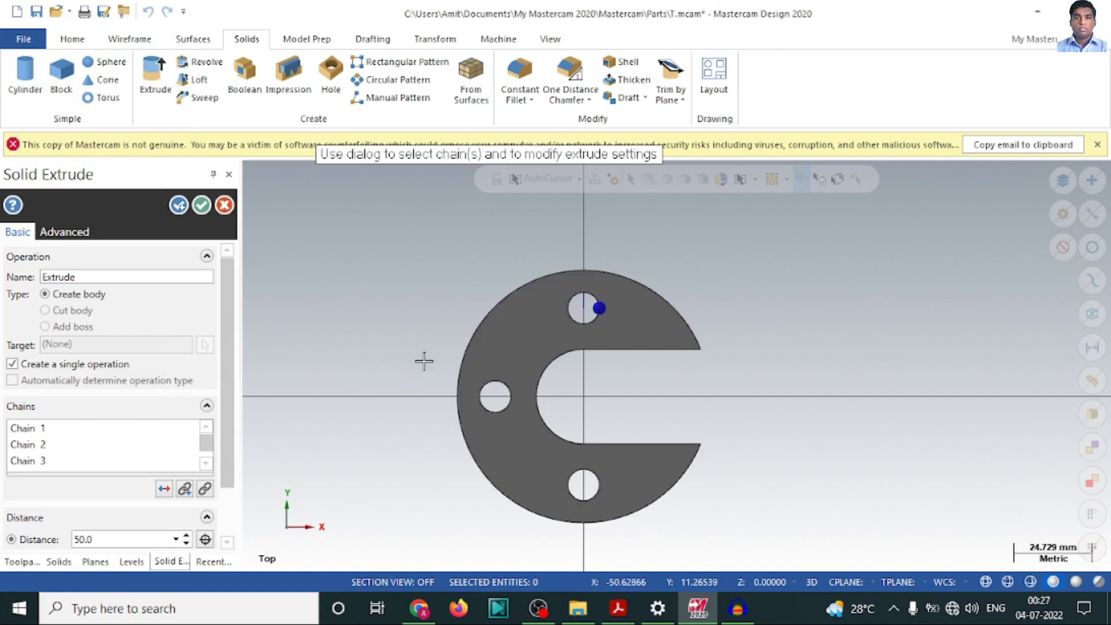
Reverse the extrusion direction toward negative Z, set the distance to 5 mm, and create the plate body
{"action": "right_click", "coordinate": [410, 345]}
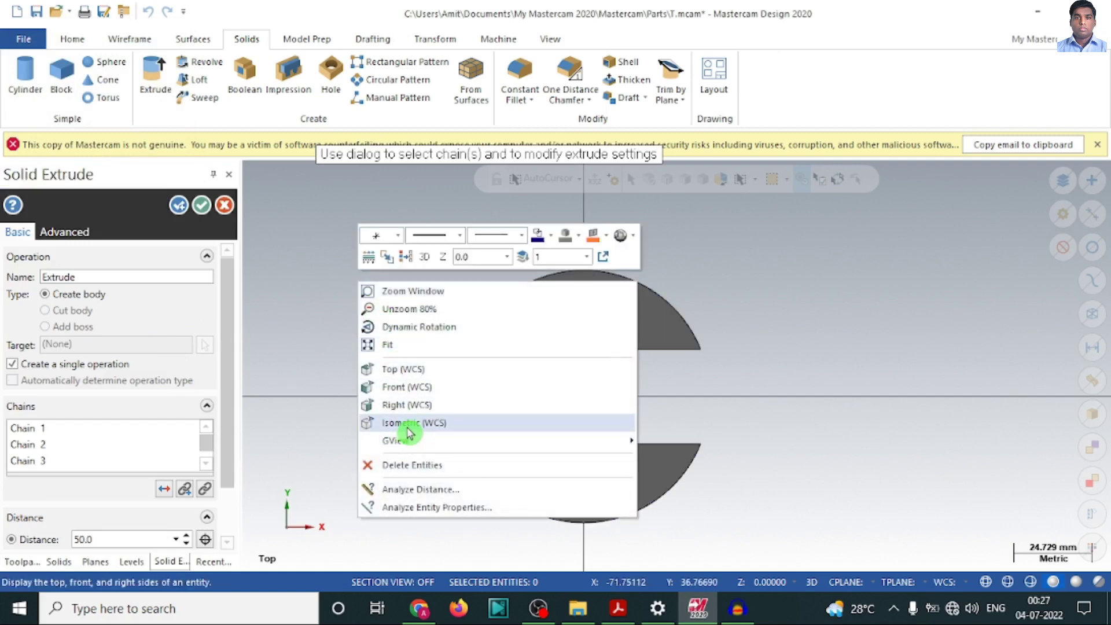
{"action": "left_click", "coordinate": [413, 422]}
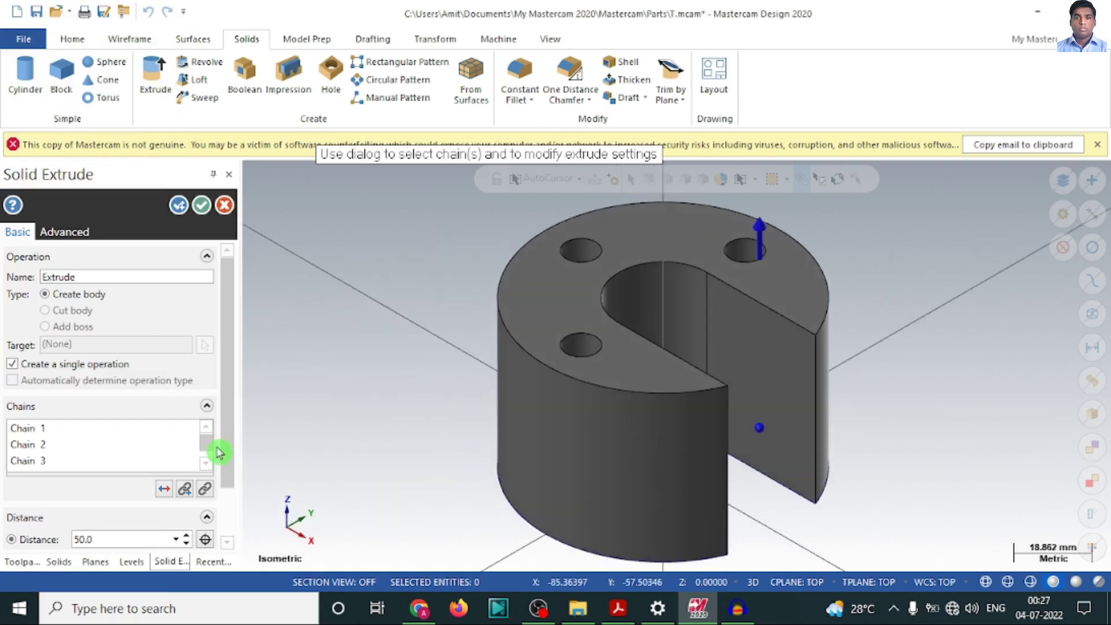
{"action": "left_click", "coordinate": [164, 488]}
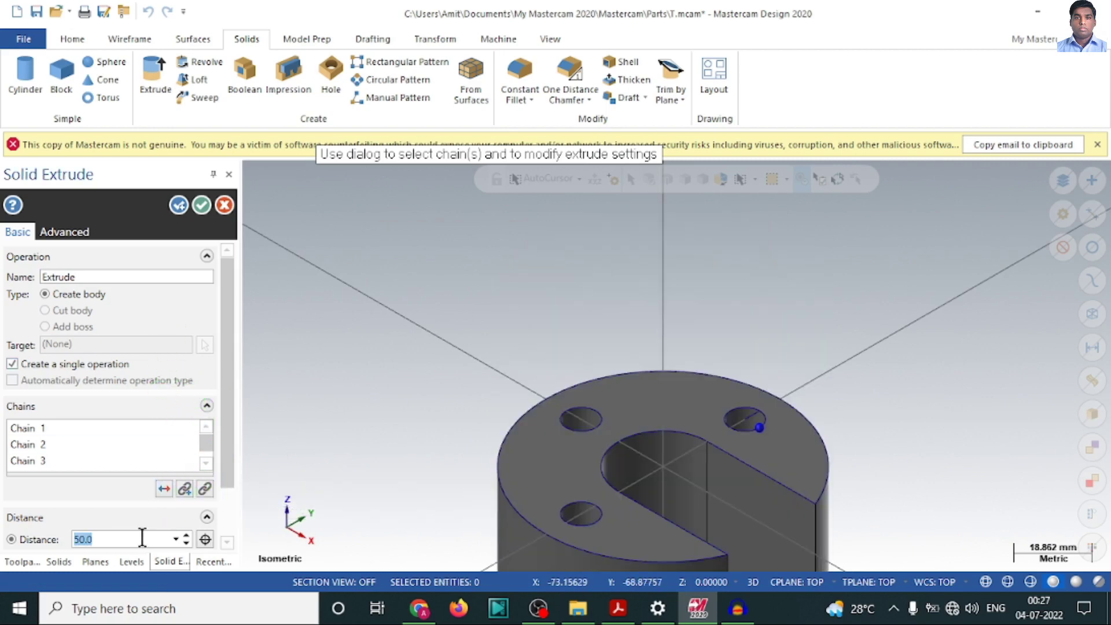
{"action": "key", "text": "Return"}
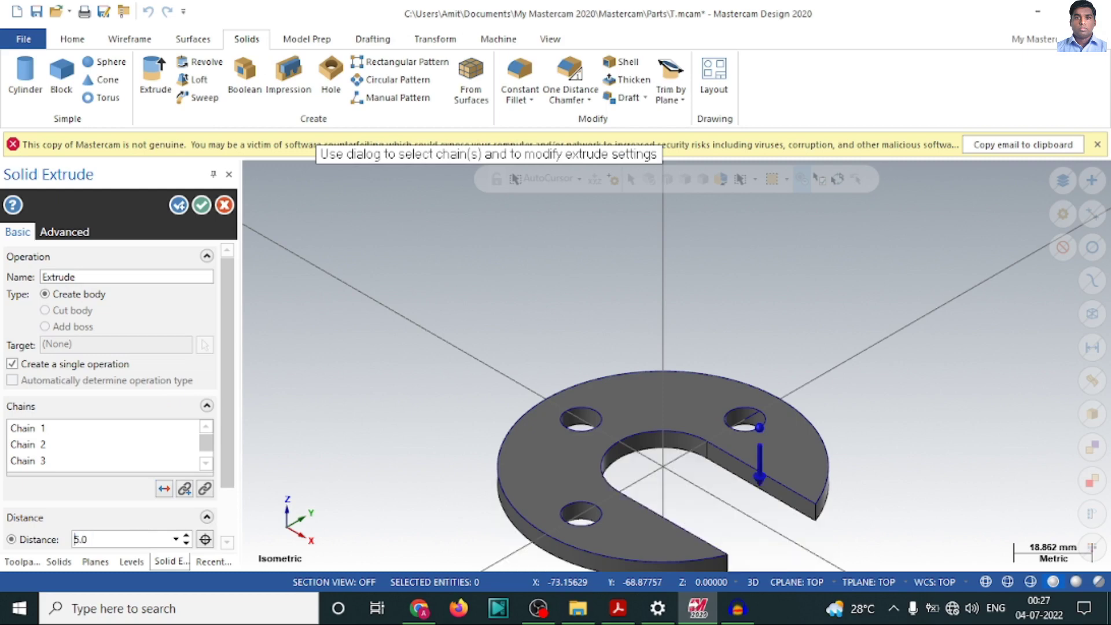
{"action": "left_click", "coordinate": [201, 205]}
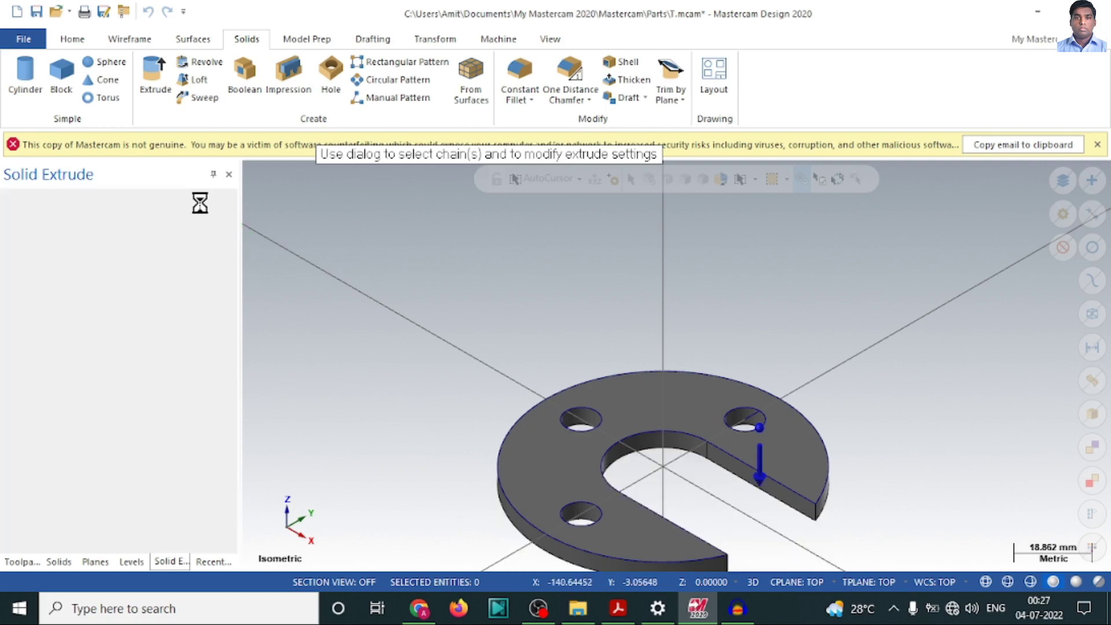
Examine the extruded plate from the top view and from several tilted angles to check its slot, holes and thickness
{"action": "scroll", "coordinate": [635, 303], "scroll_direction": "down", "scroll_amount": 3}
{"action": "right_click", "coordinate": [493, 258]}
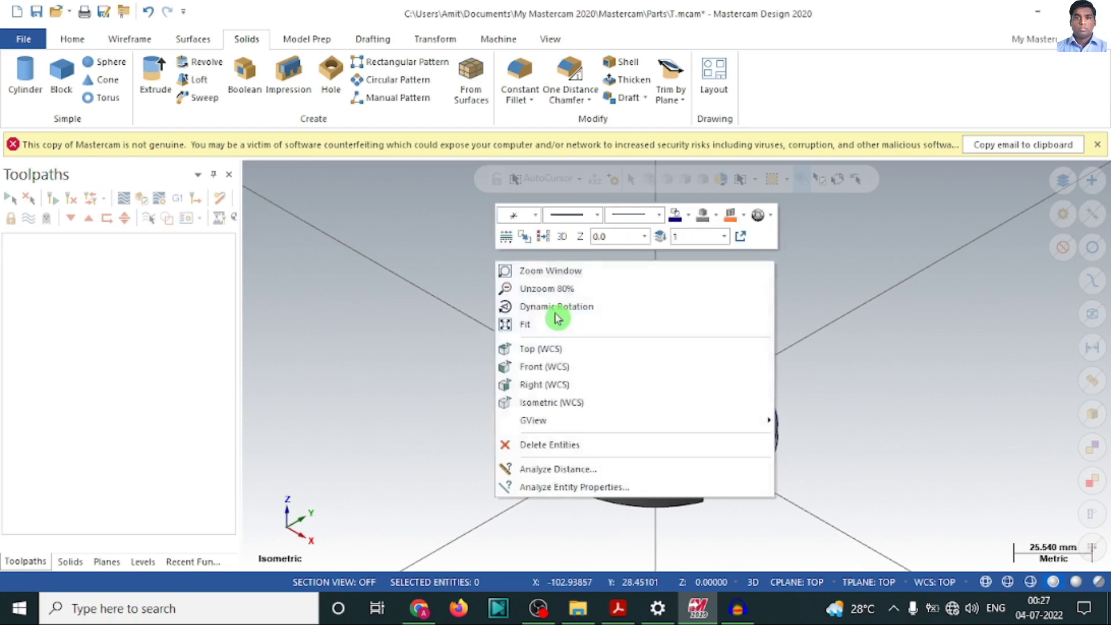
{"action": "left_click", "coordinate": [540, 349]}
{"action": "scroll", "coordinate": [453, 342], "scroll_direction": "up", "scroll_amount": 3}
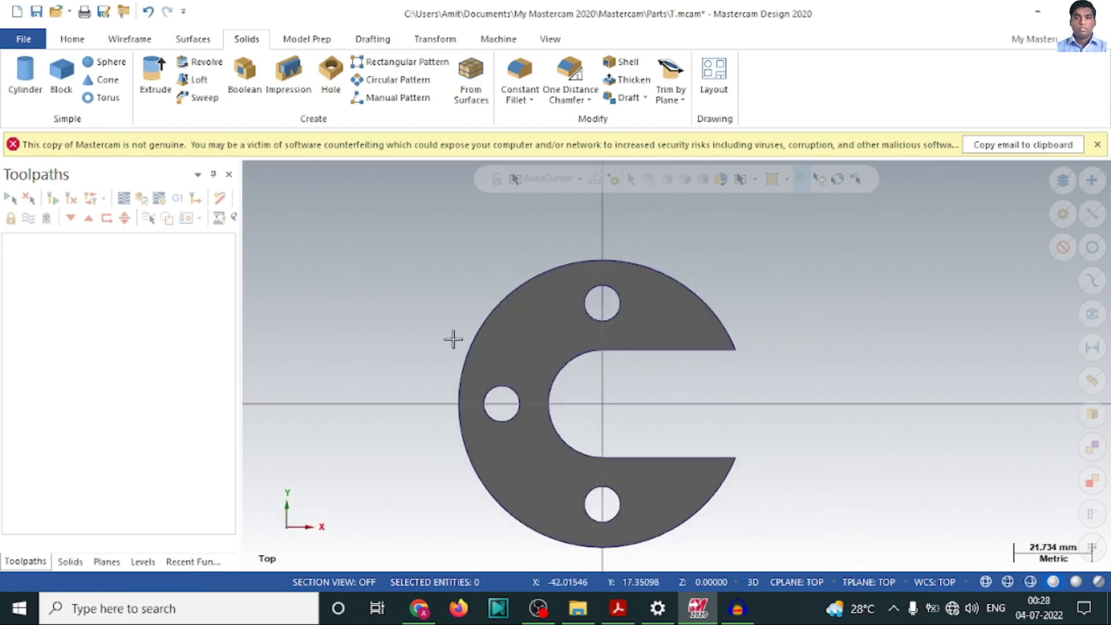
{"action": "scroll", "coordinate": [454, 342], "scroll_direction": "down", "scroll_amount": 3}
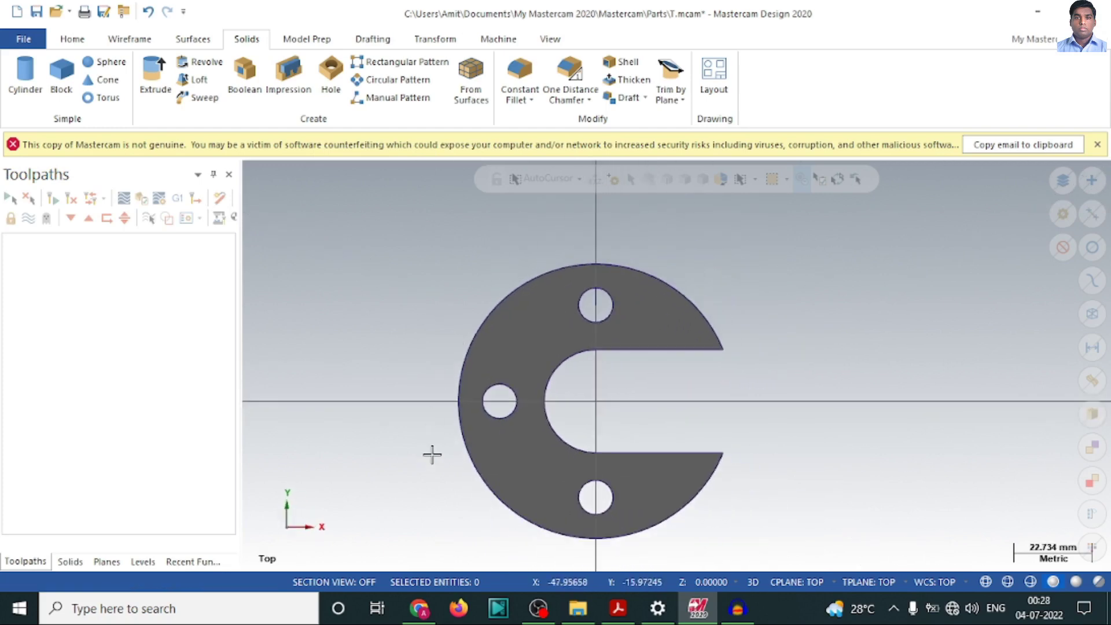
{"action": "middle_click_drag", "start_coordinate": [432, 455], "coordinate": [419, 364]}
{"action": "middle_click_drag", "start_coordinate": [684, 482], "coordinate": [712, 399]}
{"action": "middle_click_drag", "start_coordinate": [674, 458], "coordinate": [658, 416]}
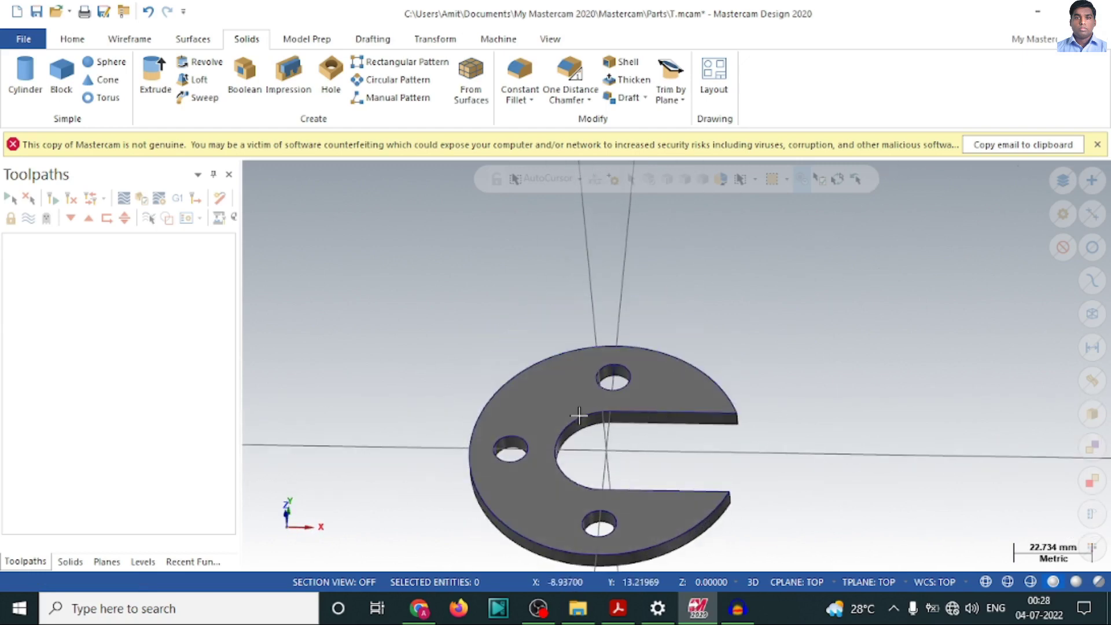
{"action": "middle_click_drag", "start_coordinate": [578, 415], "coordinate": [543, 521]}
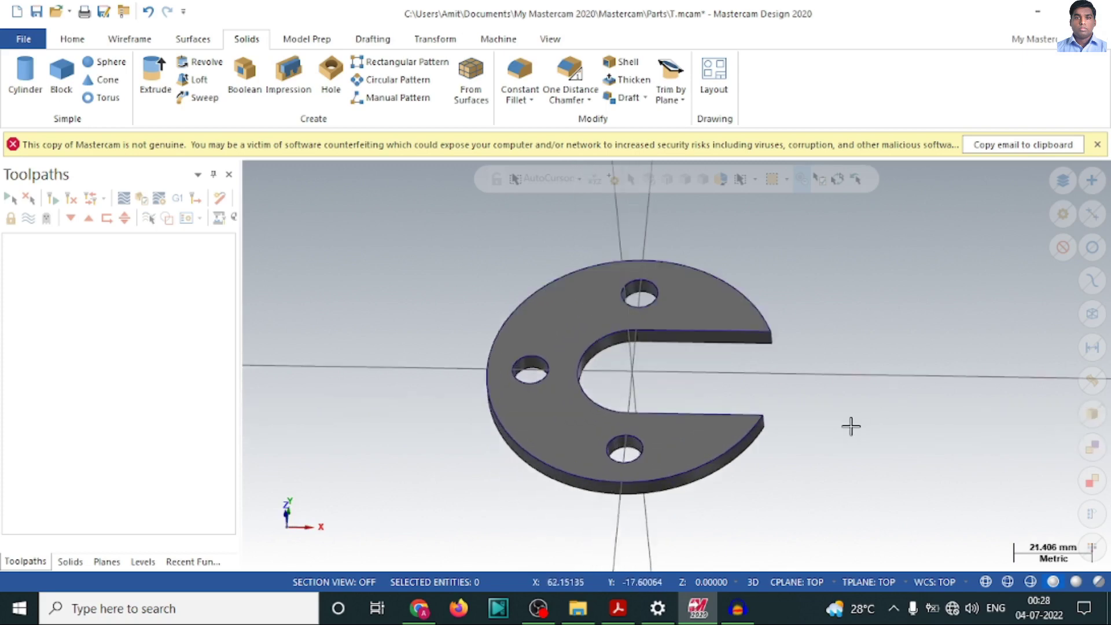
{"action": "middle_click_drag", "start_coordinate": [851, 427], "coordinate": [773, 509]}
Switch to the PDF drawing and compare the Exercise-01 pictorial view and dimensioned plan view with the finished plate
{"action": "left_click", "coordinate": [618, 607]}
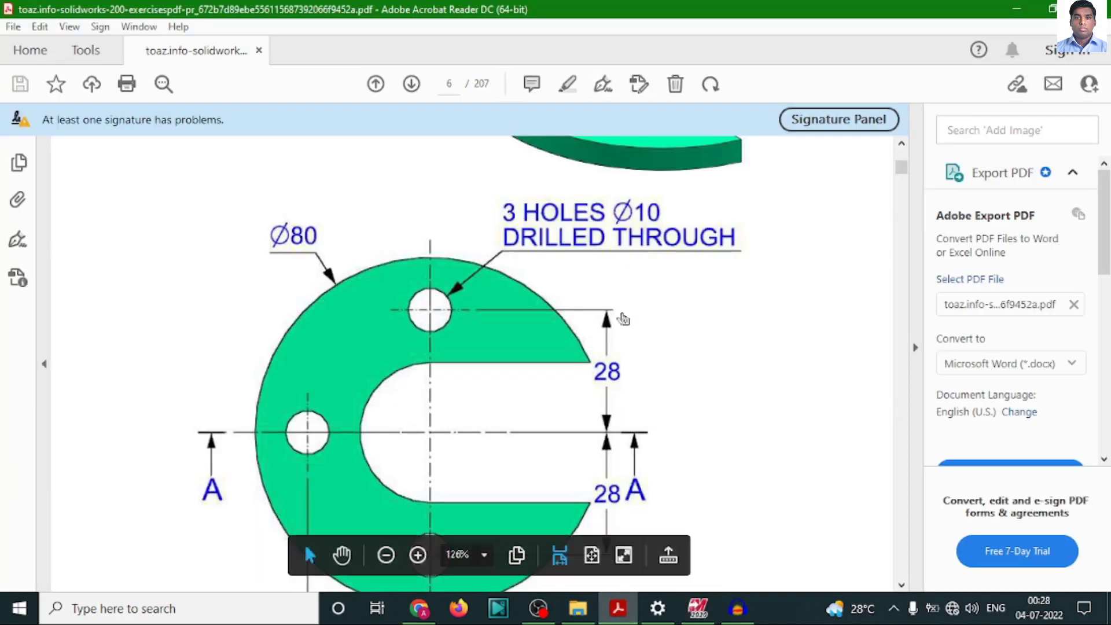
{"action": "scroll", "coordinate": [622, 315], "scroll_direction": "up", "scroll_amount": 6}
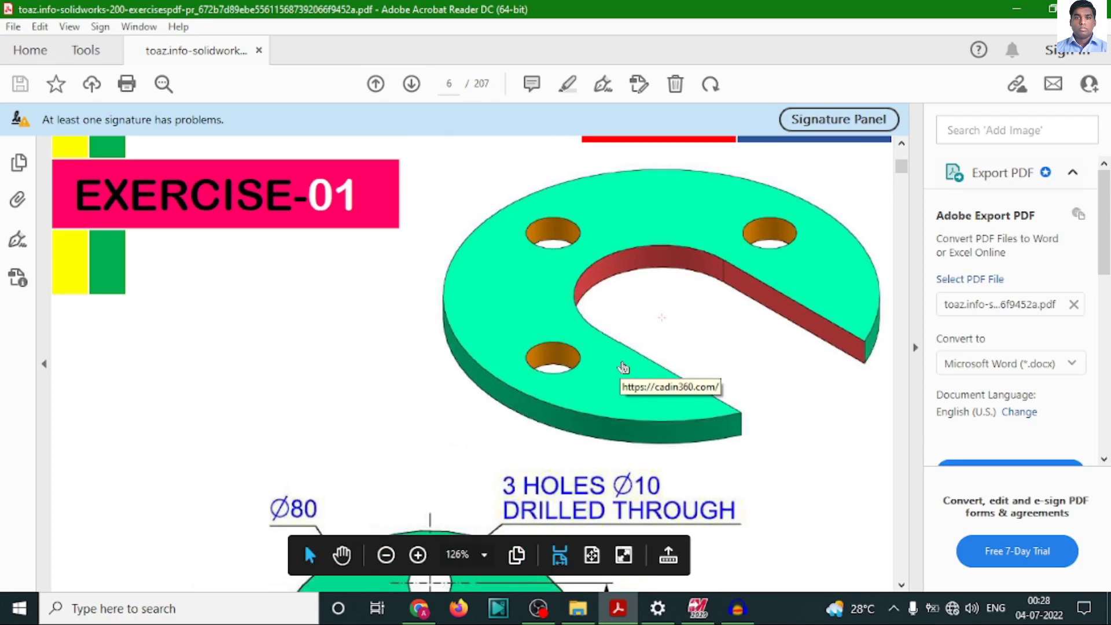
{"action": "scroll", "coordinate": [623, 368], "scroll_direction": "down", "scroll_amount": 5}
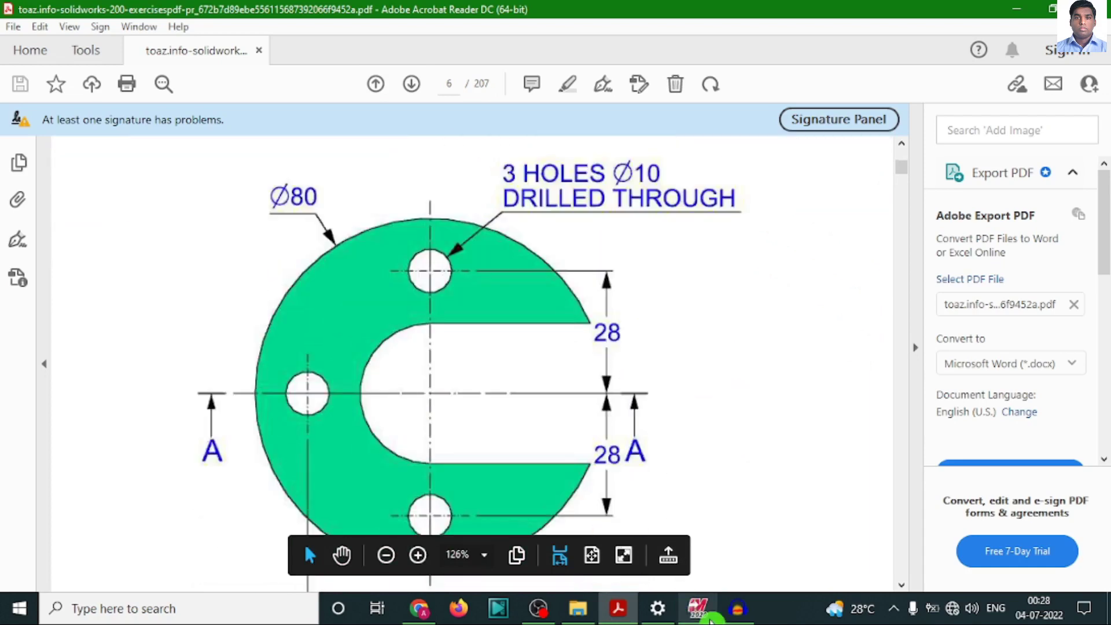